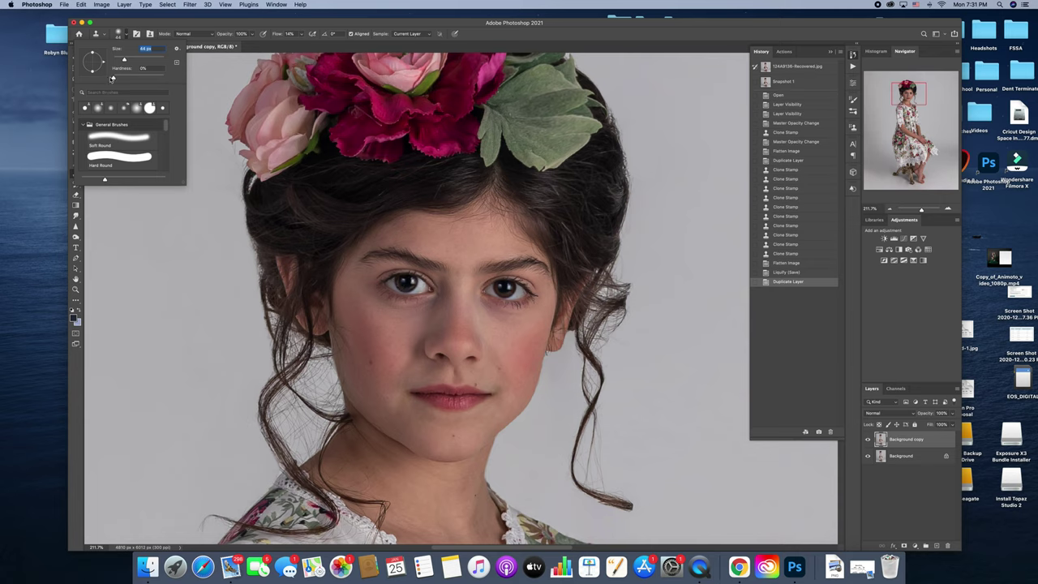
Set the Clone Stamp flow to 30% and smooth the skin under both eyes.
{"action": "left_click", "coordinate": [301, 37]}
{"action": "left_click_drag", "start_coordinate": [302, 46], "coordinate": [307, 47]}
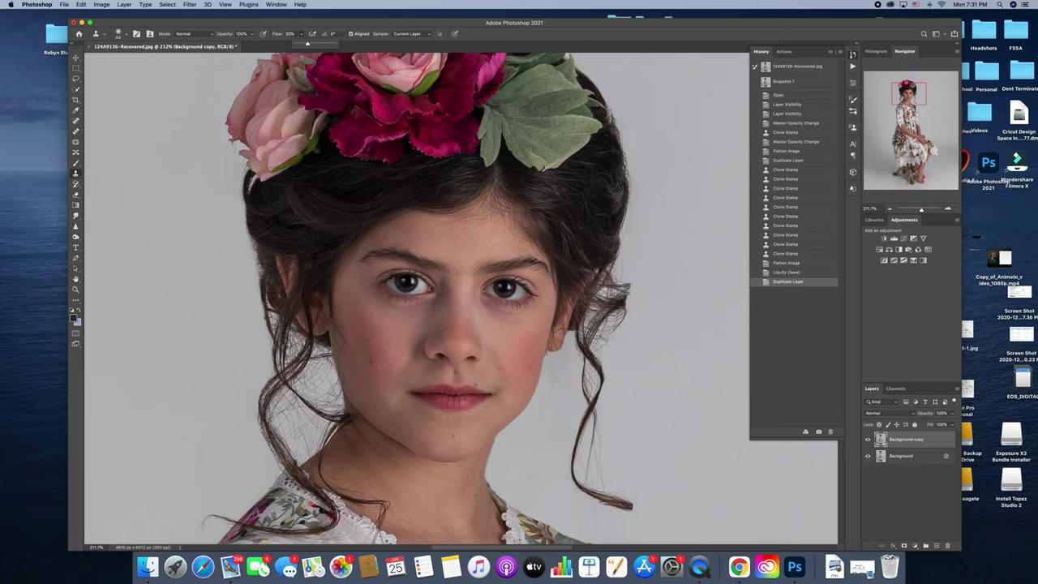
{"action": "left_click", "coordinate": [384, 308], "text": "alt"}
{"action": "left_click_drag", "start_coordinate": [396, 323], "coordinate": [499, 331]}
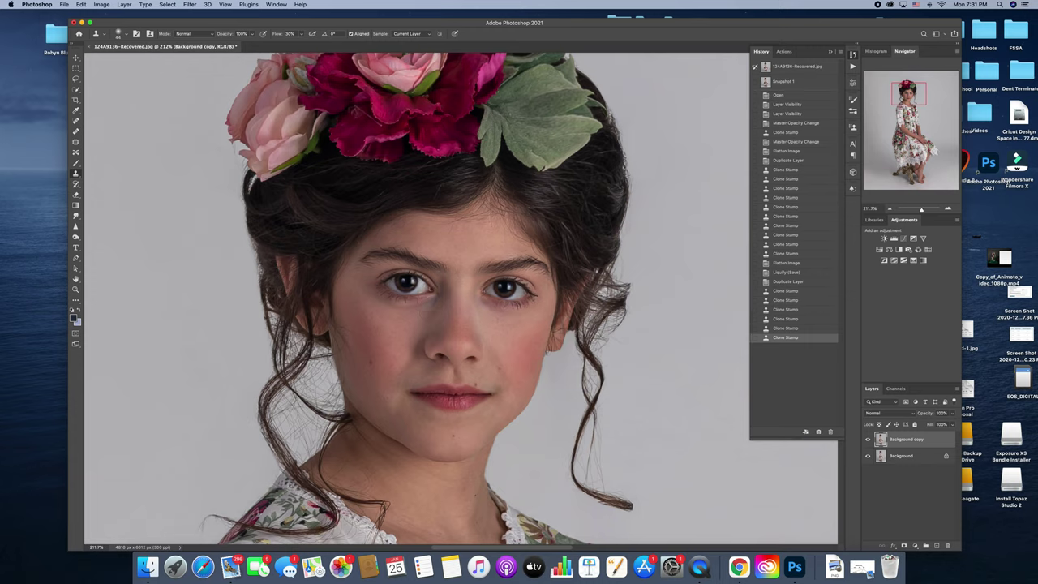
Clone Stamp the uneven skin around the mouth, on the cheek beside the nose and on the chin.
{"action": "left_click_drag", "start_coordinate": [495, 376], "coordinate": [501, 404]}
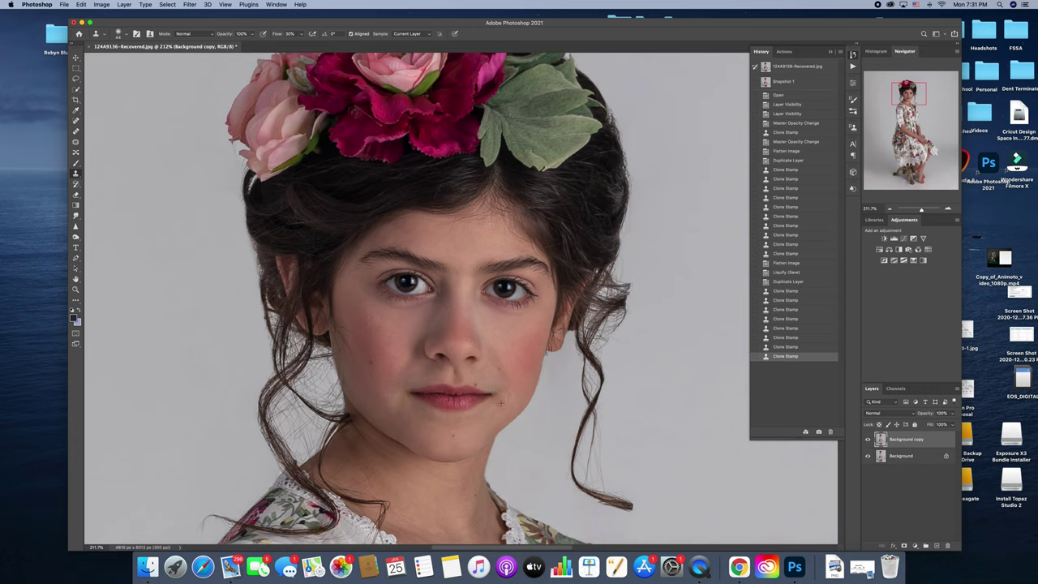
{"action": "left_click", "coordinate": [422, 376]}
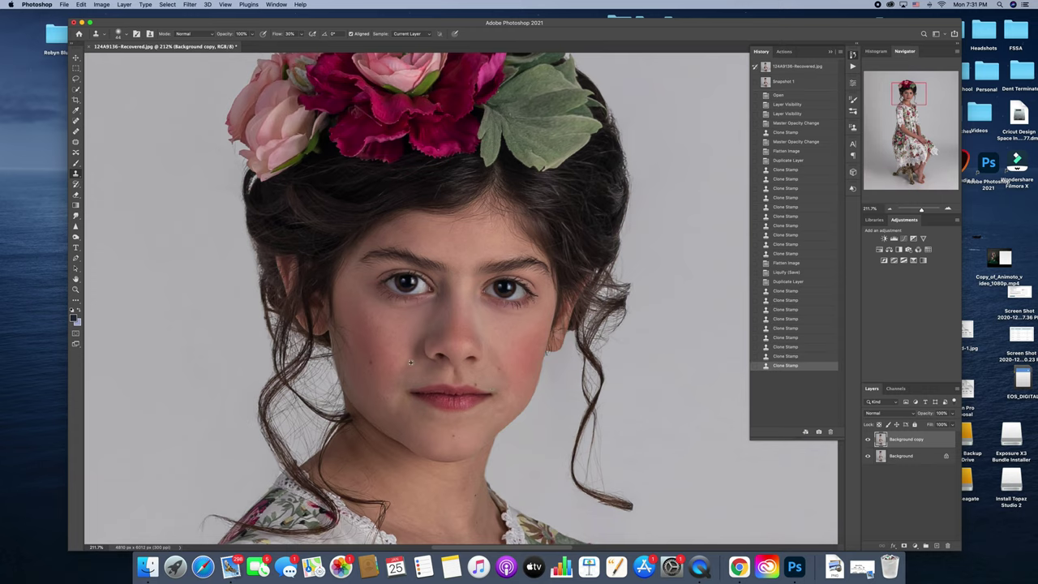
{"action": "left_click", "coordinate": [420, 423]}
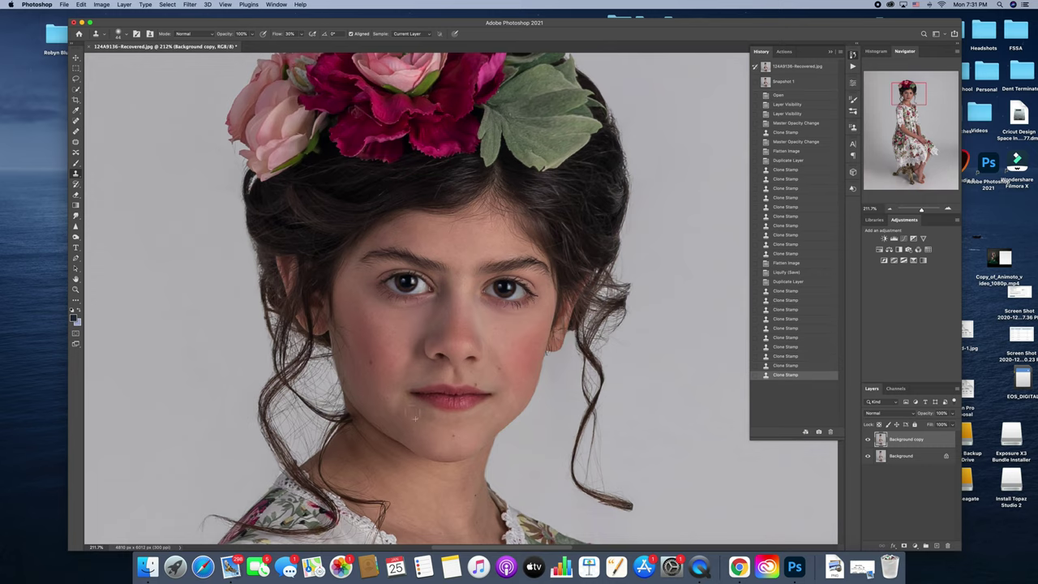
{"action": "left_click", "coordinate": [415, 419]}
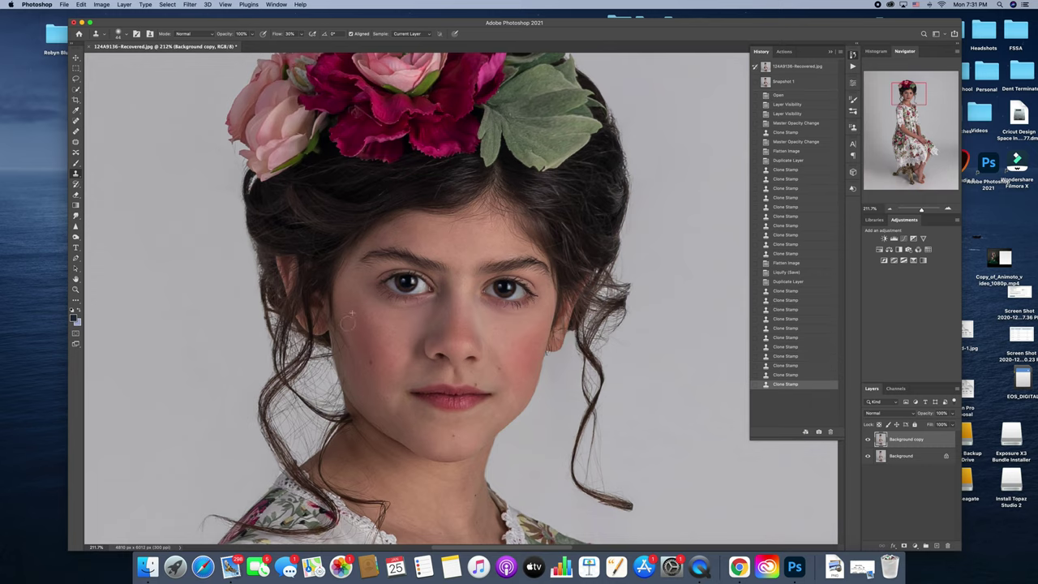
Clone Stamp the skin on the outer cheek, between the eyebrows and across the forehead.
{"action": "left_click", "coordinate": [353, 312]}
{"action": "left_click", "coordinate": [455, 272]}
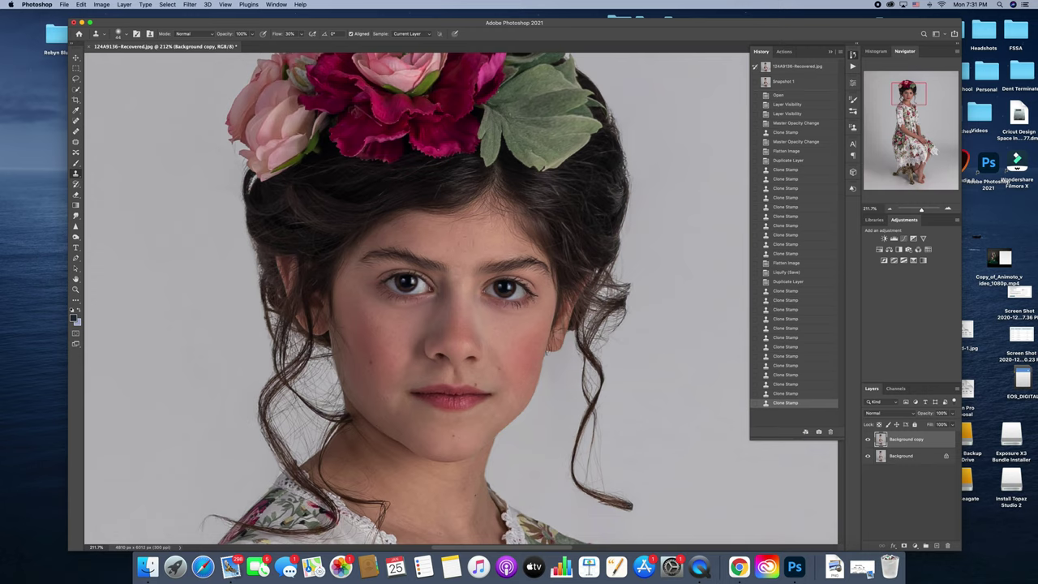
{"action": "left_click", "coordinate": [462, 261]}
{"action": "left_click", "coordinate": [463, 276]}
{"action": "left_click", "coordinate": [418, 236]}
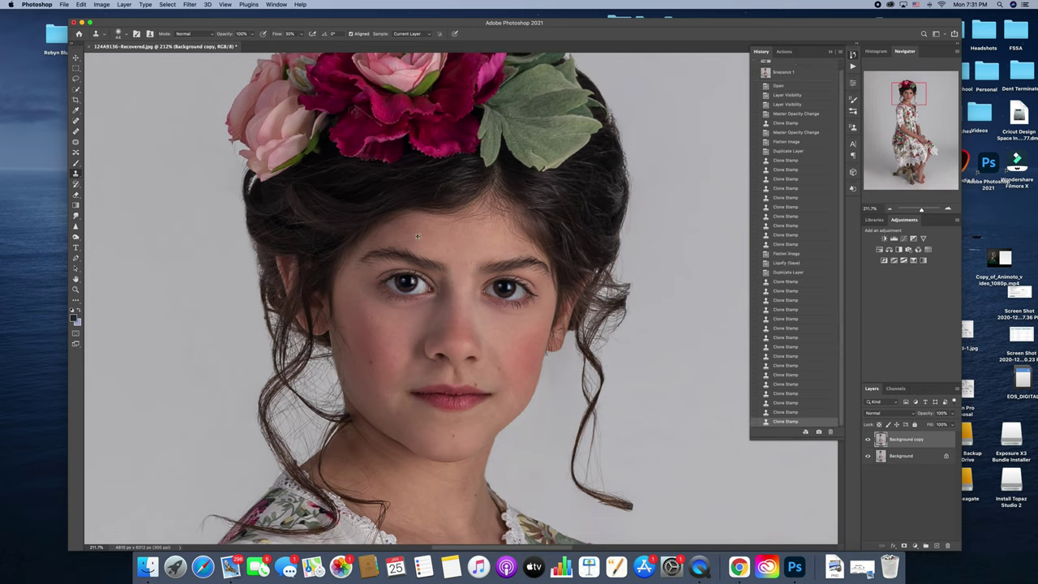
{"action": "left_click", "coordinate": [394, 236]}
Smooth the nose and the skin beside the mouth with the Clone Stamp.
{"action": "scroll", "coordinate": [451, 279], "scroll_direction": "down", "scroll_amount": 4}
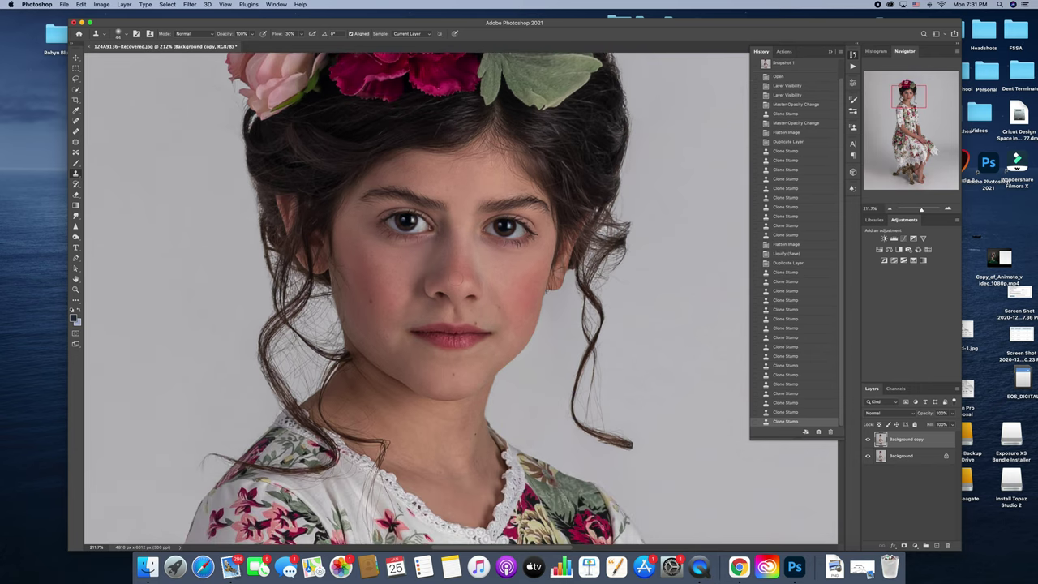
{"action": "left_click", "coordinate": [455, 253]}
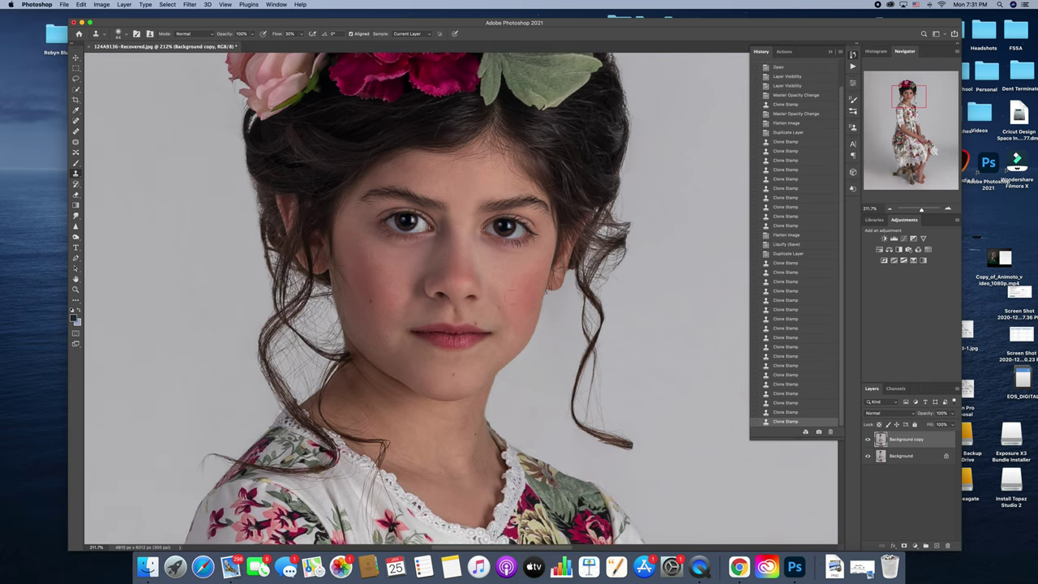
{"action": "scroll", "coordinate": [554, 355], "scroll_direction": "down", "scroll_amount": 3}
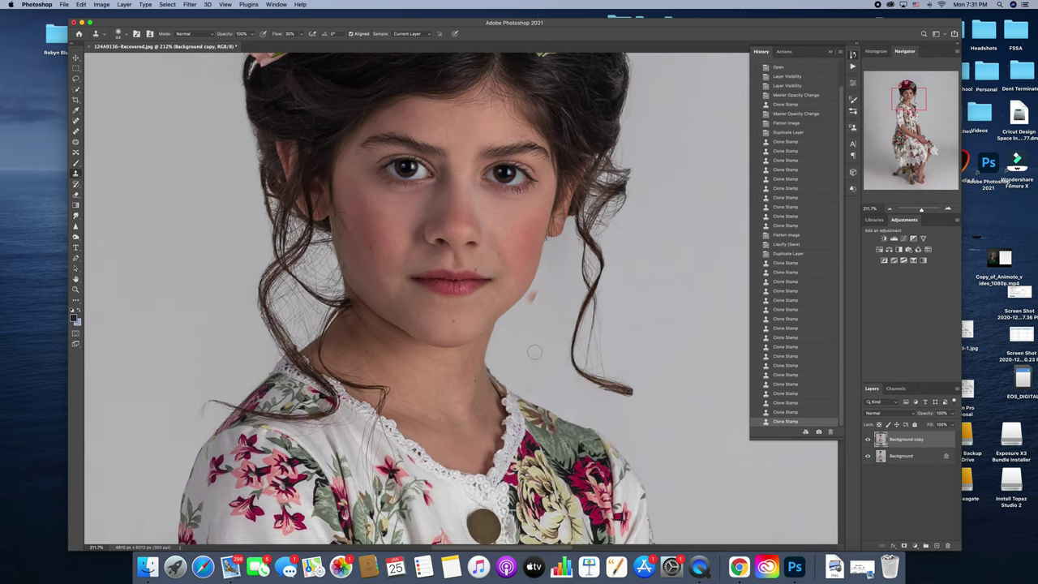
{"action": "left_click", "coordinate": [490, 262]}
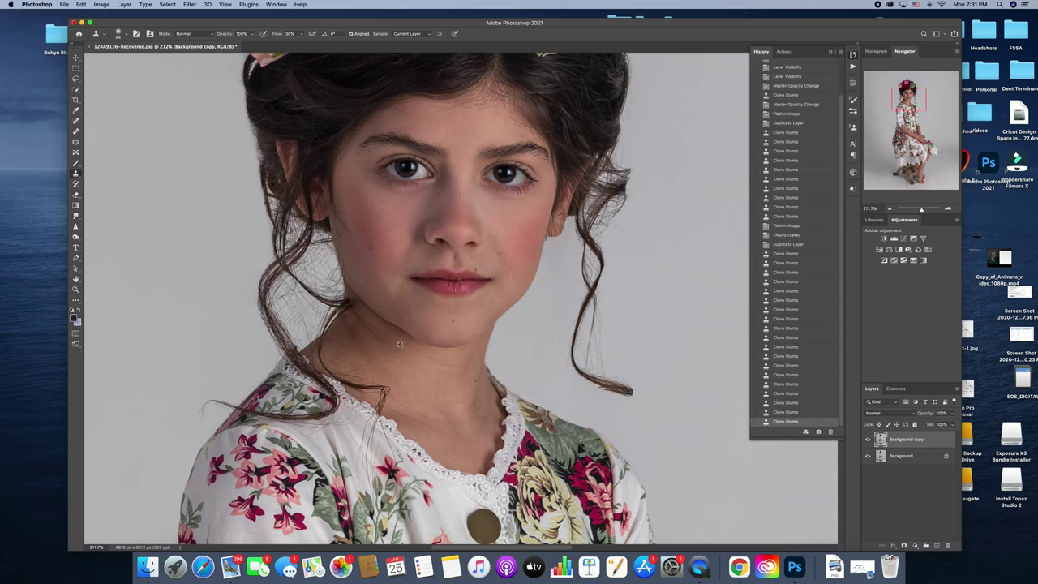
Clone Stamp the creases and shadows on the girl's neck and upper chest.
{"action": "left_click", "coordinate": [449, 376]}
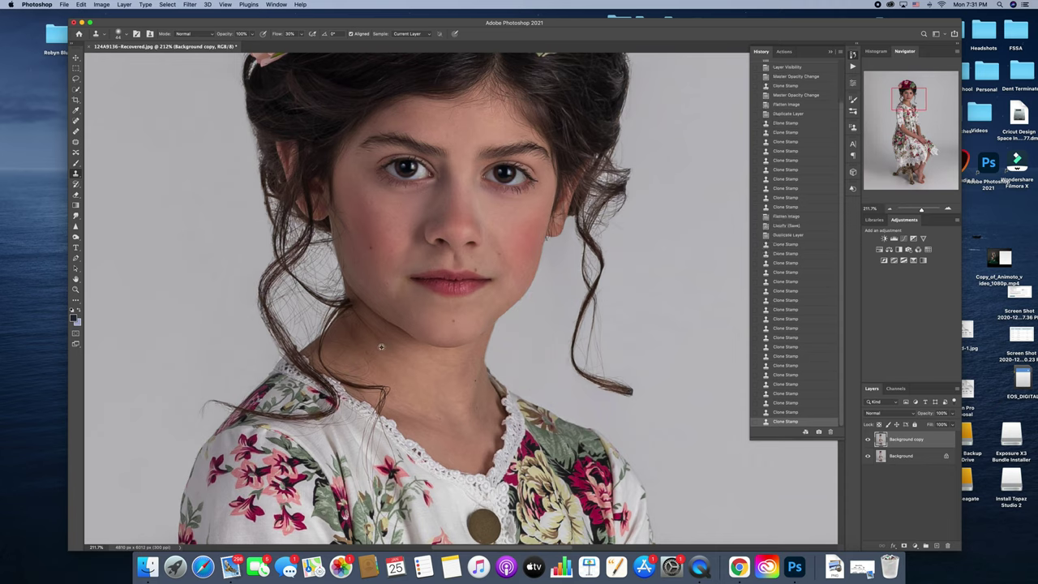
{"action": "left_click", "coordinate": [387, 347]}
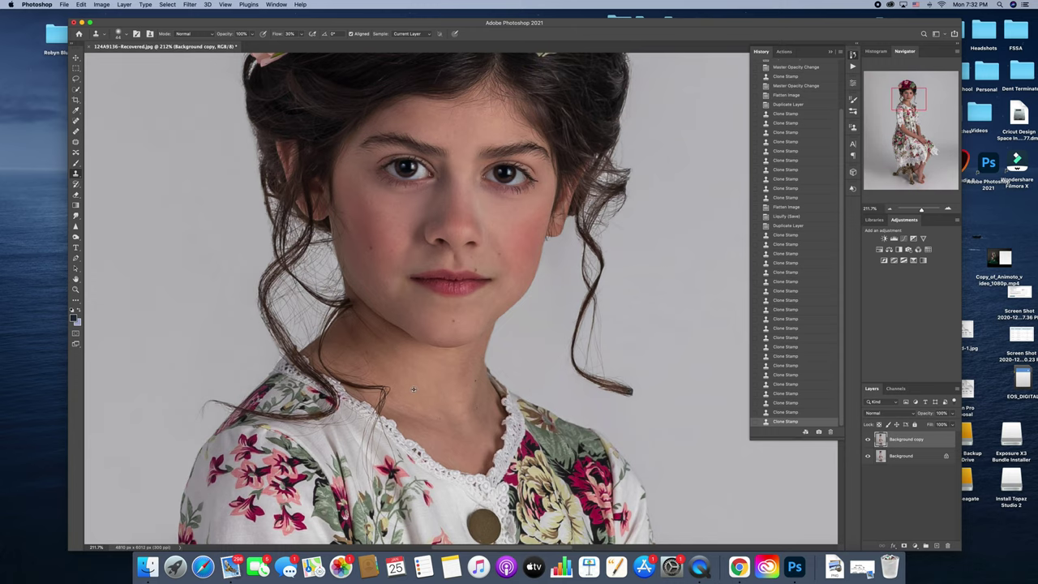
{"action": "left_click", "coordinate": [442, 430]}
{"action": "left_click", "coordinate": [454, 429]}
{"action": "left_click", "coordinate": [460, 398]}
Clone out the small blemishes on the back of the upper hand and along its forearm.
{"action": "scroll", "coordinate": [460, 397], "scroll_direction": "down", "scroll_amount": 10}
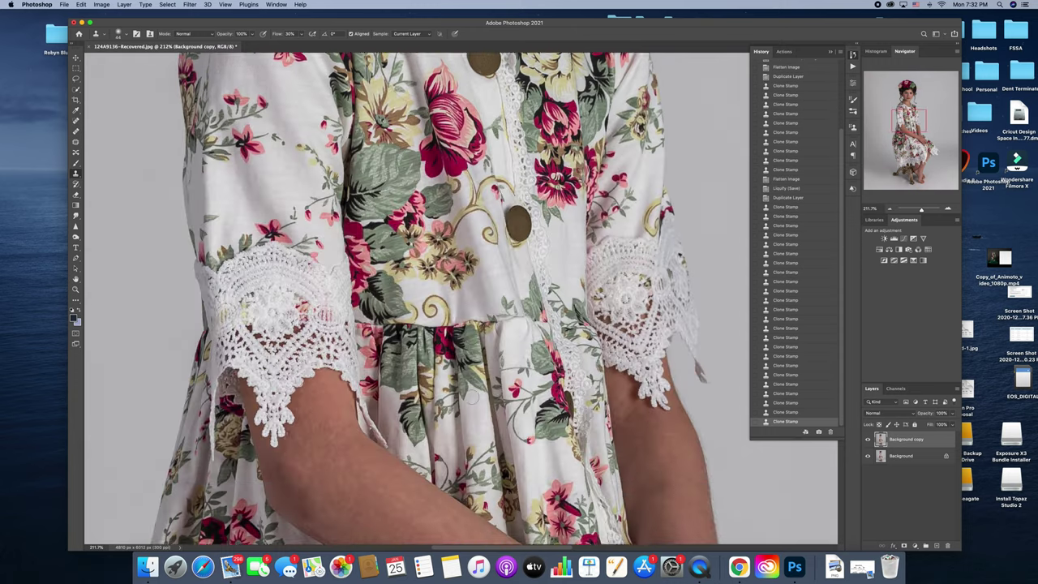
{"action": "scroll", "coordinate": [473, 396], "scroll_direction": "down", "scroll_amount": 5}
{"action": "scroll", "coordinate": [478, 403], "scroll_direction": "down", "scroll_amount": 3}
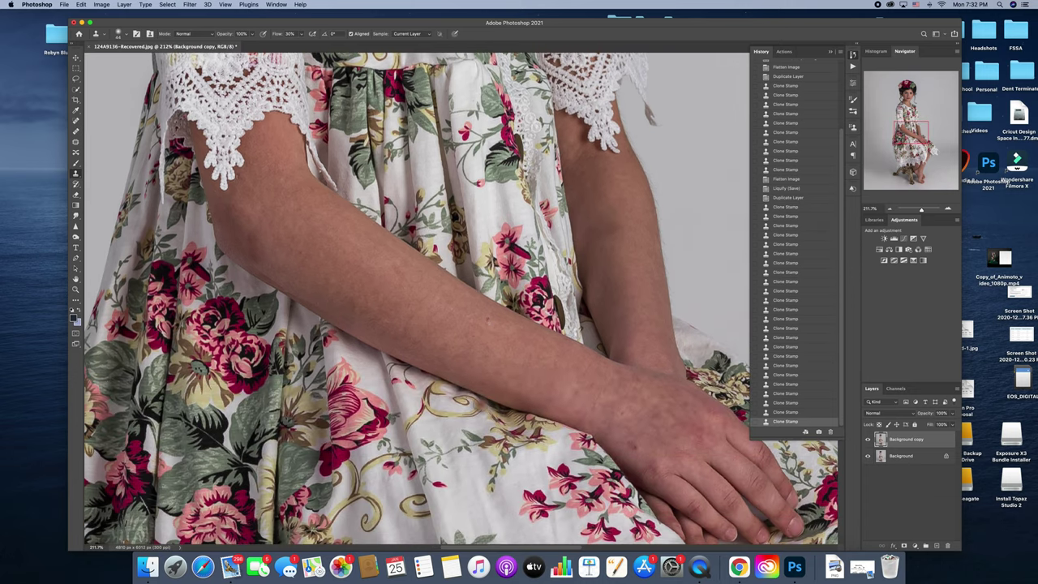
{"action": "left_click", "coordinate": [636, 423]}
{"action": "left_click", "coordinate": [445, 326]}
{"action": "left_click", "coordinate": [496, 331]}
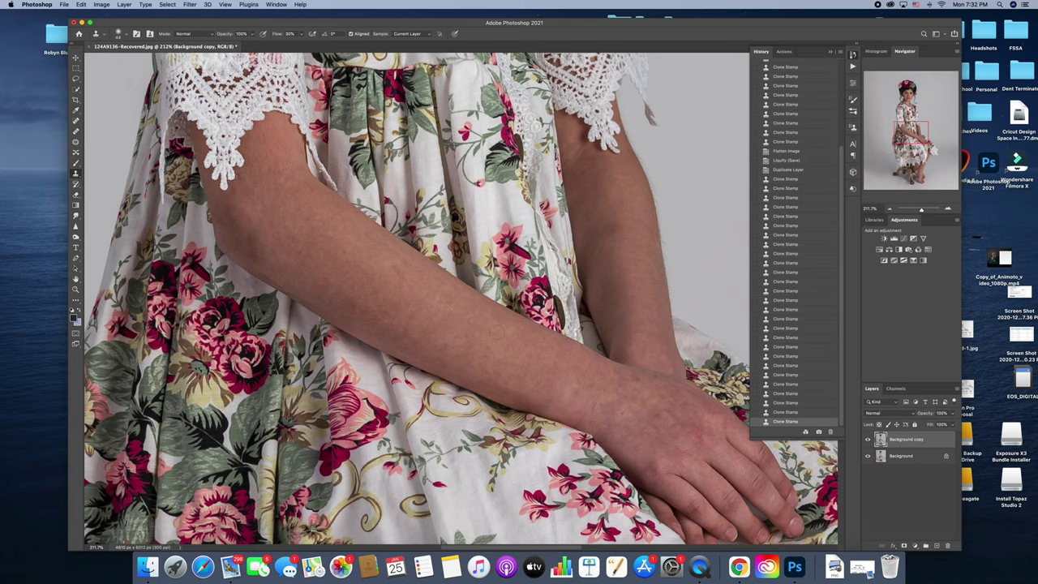
Adjust the Clone Stamp brush size and clone away the dark marks on the lower leg beneath the lace hem.
{"action": "scroll", "coordinate": [478, 333], "scroll_direction": "down", "scroll_amount": 15}
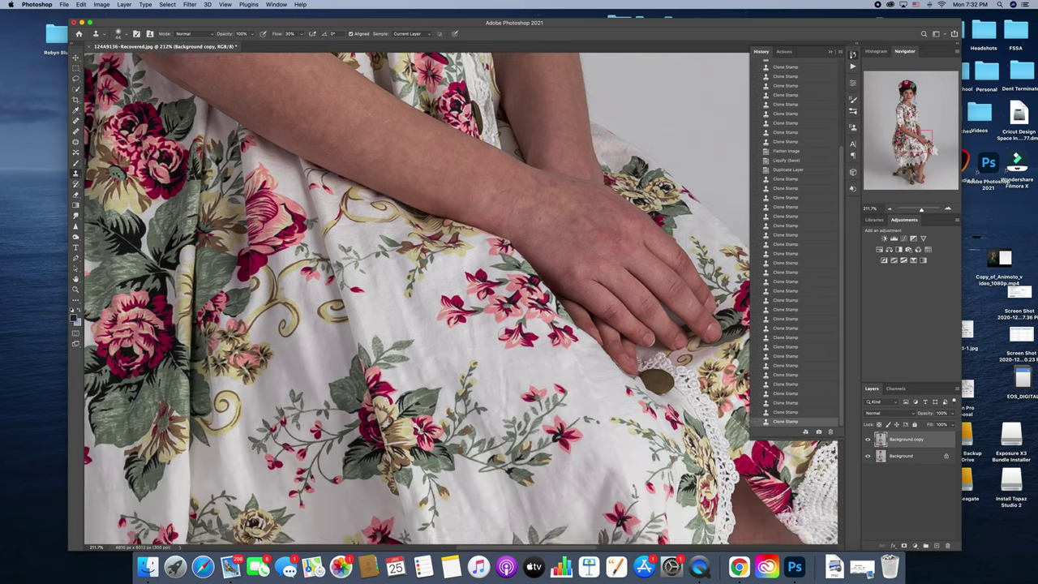
{"action": "scroll", "coordinate": [525, 337], "scroll_direction": "down", "scroll_amount": 15}
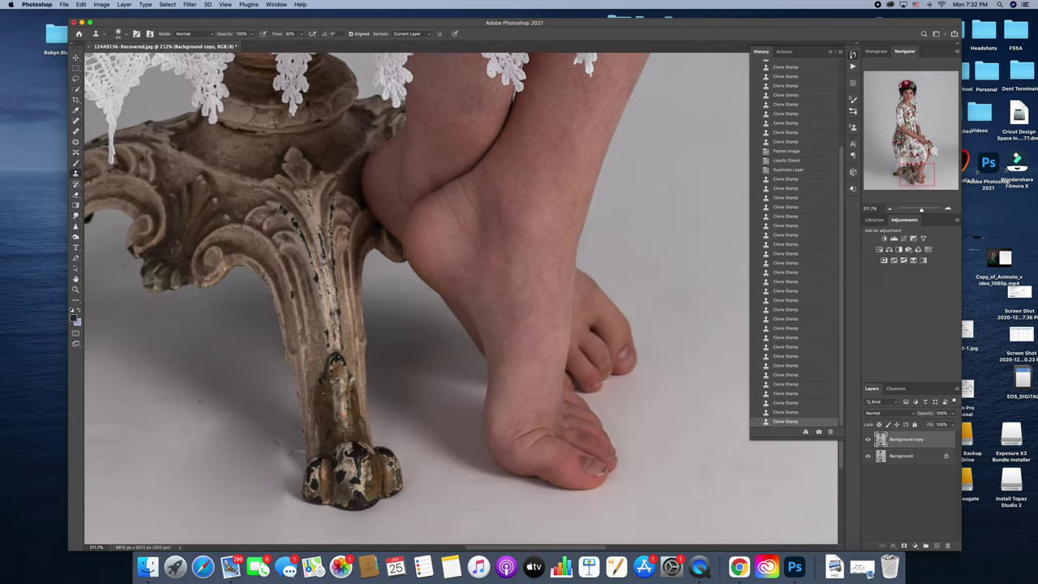
{"action": "scroll", "coordinate": [526, 338], "scroll_direction": "up", "scroll_amount": 8}
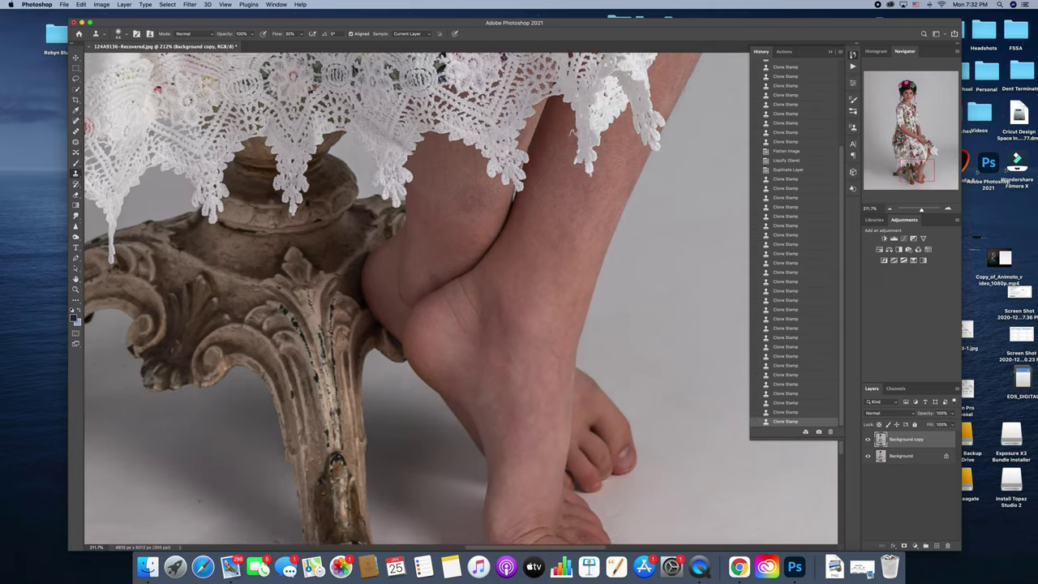
{"action": "left_click", "coordinate": [120, 34]}
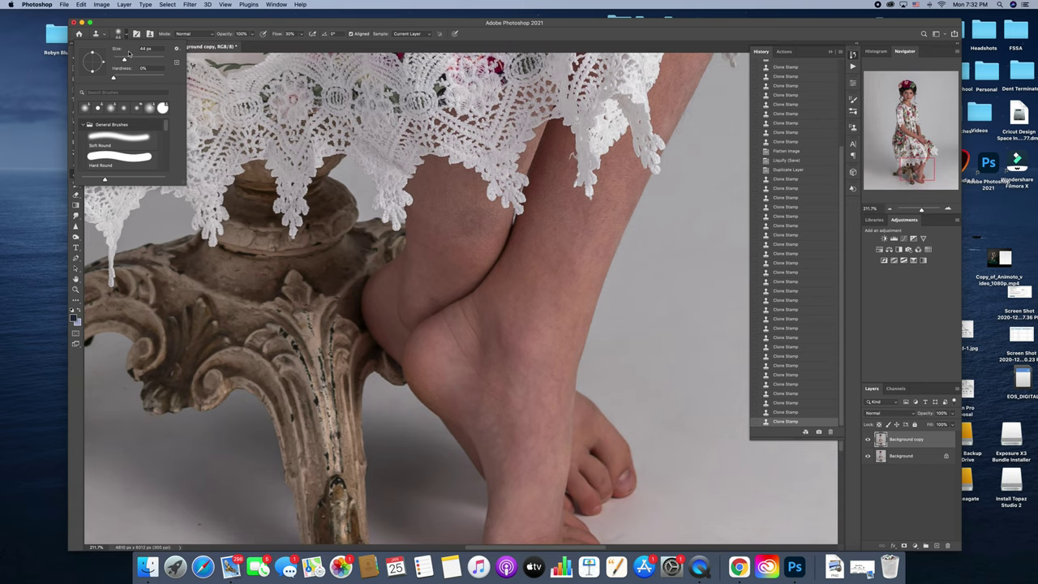
{"action": "left_click", "coordinate": [456, 197], "text": "alt"}
{"action": "left_click_drag", "start_coordinate": [468, 217], "coordinate": [476, 211]}
{"action": "left_click", "coordinate": [448, 241]}
{"action": "left_click", "coordinate": [454, 243]}
Clone Stamp the blotchy skin on the back of the upper hand near the wrist.
{"action": "scroll", "coordinate": [454, 243], "scroll_direction": "up", "scroll_amount": 5}
{"action": "scroll", "coordinate": [541, 257], "scroll_direction": "right", "scroll_amount": 5}
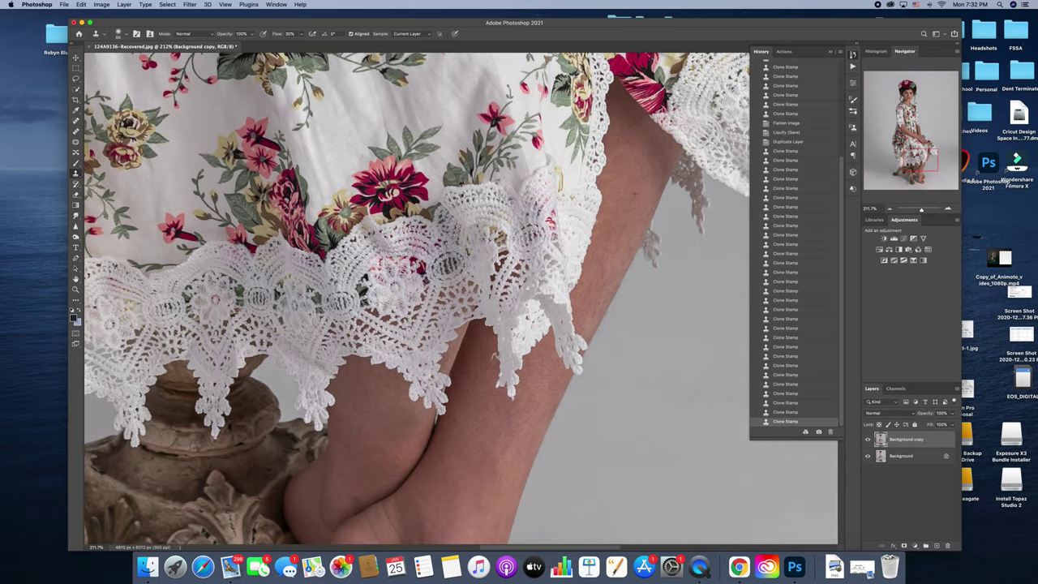
{"action": "scroll", "coordinate": [633, 204], "scroll_direction": "up", "scroll_amount": 10}
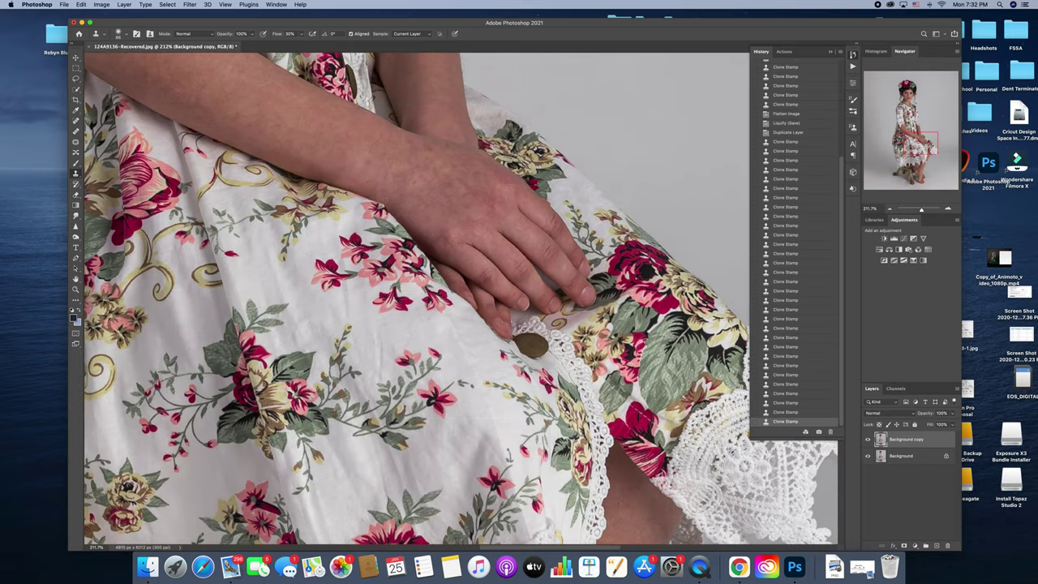
{"action": "left_click", "coordinate": [448, 186]}
{"action": "left_click", "coordinate": [463, 175]}
{"action": "left_click", "coordinate": [450, 180]}
Even out the skin on the arm behind the crossed one with the Clone Stamp.
{"action": "scroll", "coordinate": [490, 194], "scroll_direction": "up", "scroll_amount": 5}
{"action": "scroll", "coordinate": [493, 196], "scroll_direction": "up", "scroll_amount": 3}
{"action": "left_click", "coordinate": [419, 246], "text": "alt"}
{"action": "left_click", "coordinate": [421, 233]}
{"action": "left_click", "coordinate": [419, 195]}
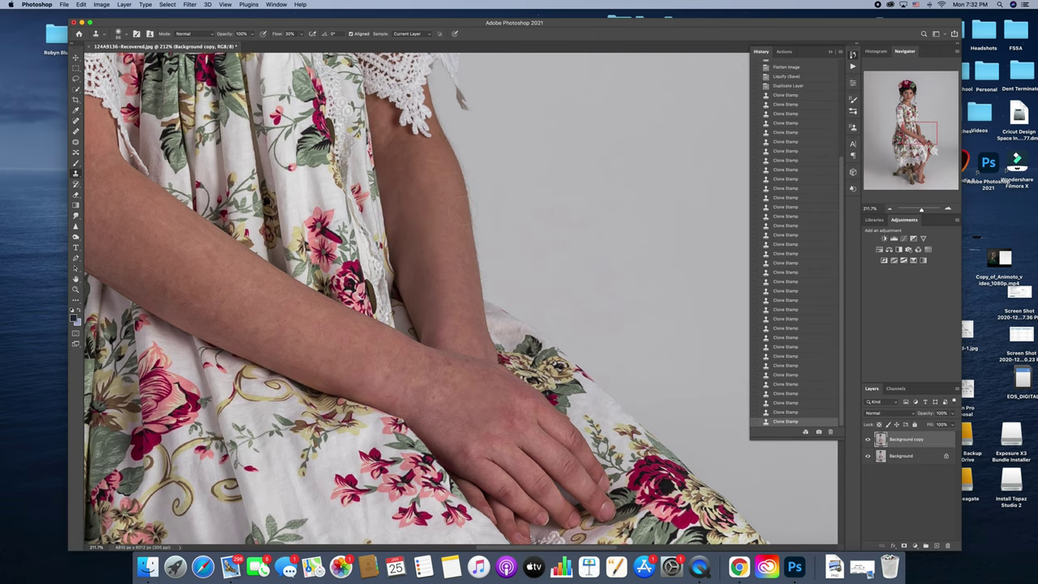
{"action": "scroll", "coordinate": [419, 196], "scroll_direction": "left", "scroll_amount": 5}
{"action": "left_click", "coordinate": [385, 276]}
Set the Clone Stamp flow to 22% and soften the reddened skin on the cheek beside the nose.
{"action": "left_click_drag", "start_coordinate": [920, 211], "coordinate": [915, 210]}
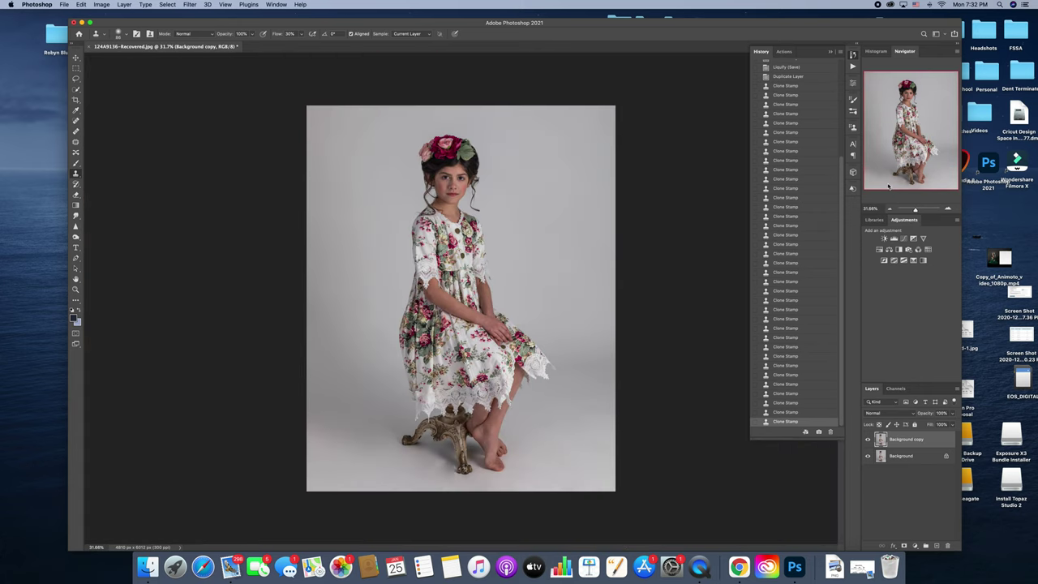
{"action": "left_click", "coordinate": [917, 211]}
{"action": "left_click_drag", "start_coordinate": [916, 123], "coordinate": [912, 102]}
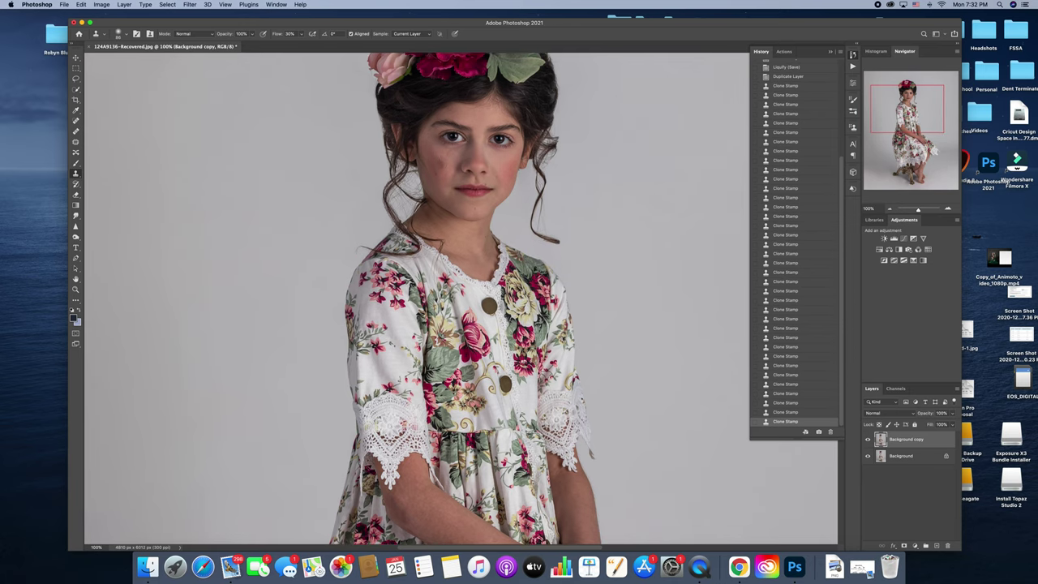
{"action": "left_click_drag", "start_coordinate": [921, 209], "coordinate": [923, 210]}
{"action": "scroll", "coordinate": [415, 156], "scroll_direction": "up", "scroll_amount": 1}
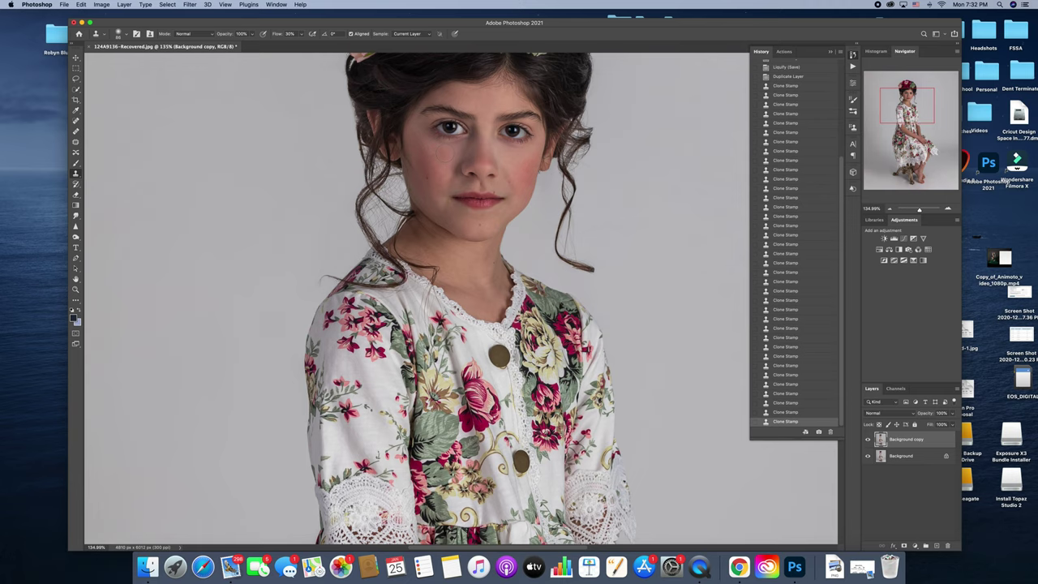
{"action": "left_click", "coordinate": [301, 34]}
{"action": "left_click_drag", "start_coordinate": [301, 43], "coordinate": [298, 43]}
{"action": "left_click", "coordinate": [436, 154]}
{"action": "left_click", "coordinate": [427, 156]}
{"action": "left_click", "coordinate": [440, 171], "text": "alt"}
{"action": "left_click", "coordinate": [420, 164]}
Lower the Background copy layer's opacity slightly and compare the portrait with that layer hidden and shown.
{"action": "left_click", "coordinate": [867, 439]}
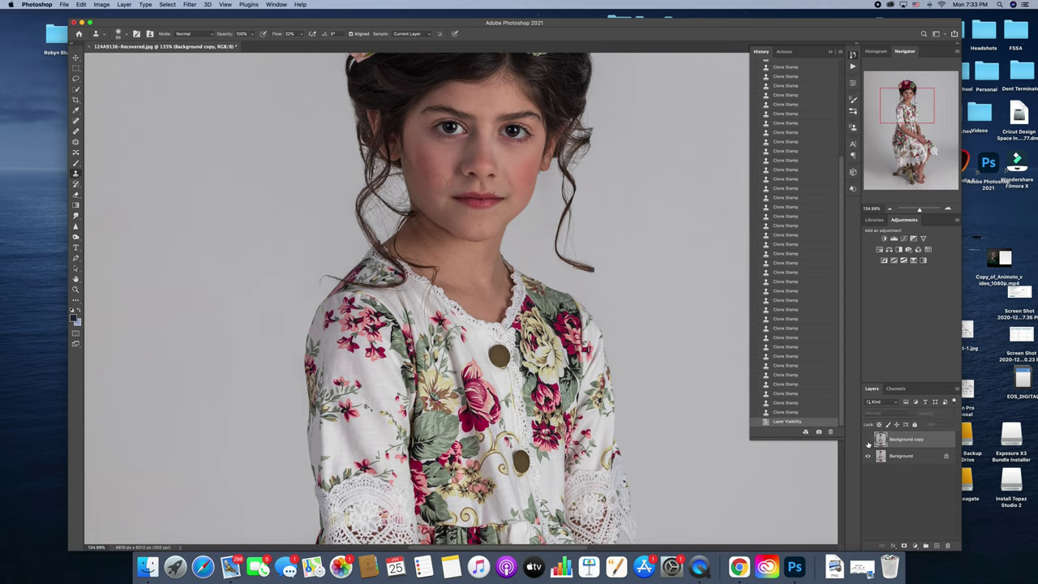
{"action": "left_click", "coordinate": [867, 440]}
{"action": "left_click_drag", "start_coordinate": [920, 210], "coordinate": [919, 211]}
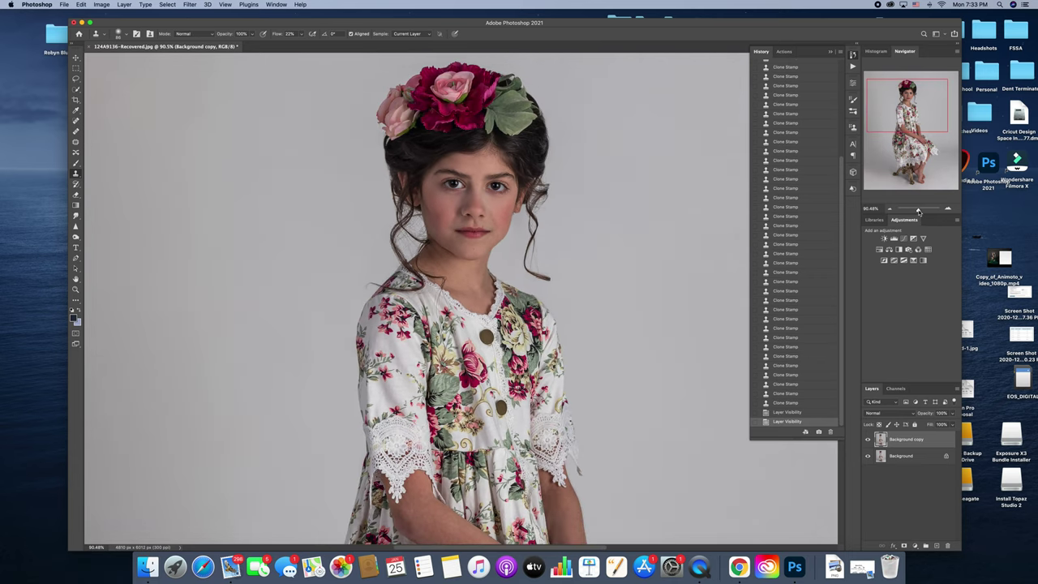
{"action": "left_click_drag", "start_coordinate": [951, 413], "coordinate": [944, 424]}
{"action": "left_click_drag", "start_coordinate": [943, 425], "coordinate": [940, 425]}
{"action": "left_click", "coordinate": [868, 439]}
{"action": "left_click", "coordinate": [867, 440]}
Flatten the image into a single Background layer.
{"action": "right_click", "coordinate": [910, 458]}
{"action": "left_click", "coordinate": [924, 523]}
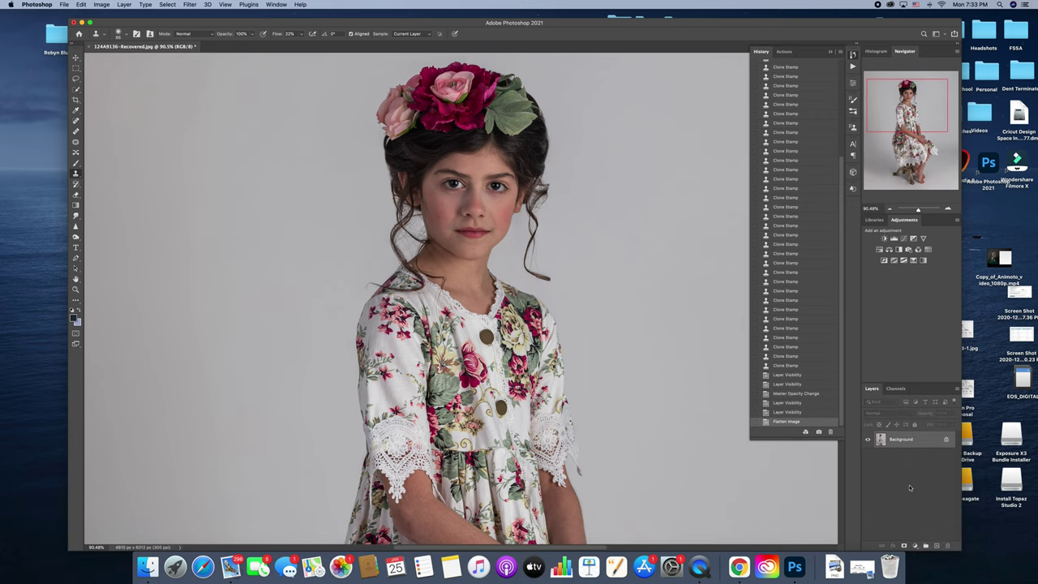
{"action": "mouse_move", "coordinate": [915, 106]}
{"action": "left_mouse_down"}
{"action": "mouse_move", "coordinate": [914, 138]}
{"action": "mouse_move", "coordinate": [913, 108]}
{"action": "left_mouse_up"}
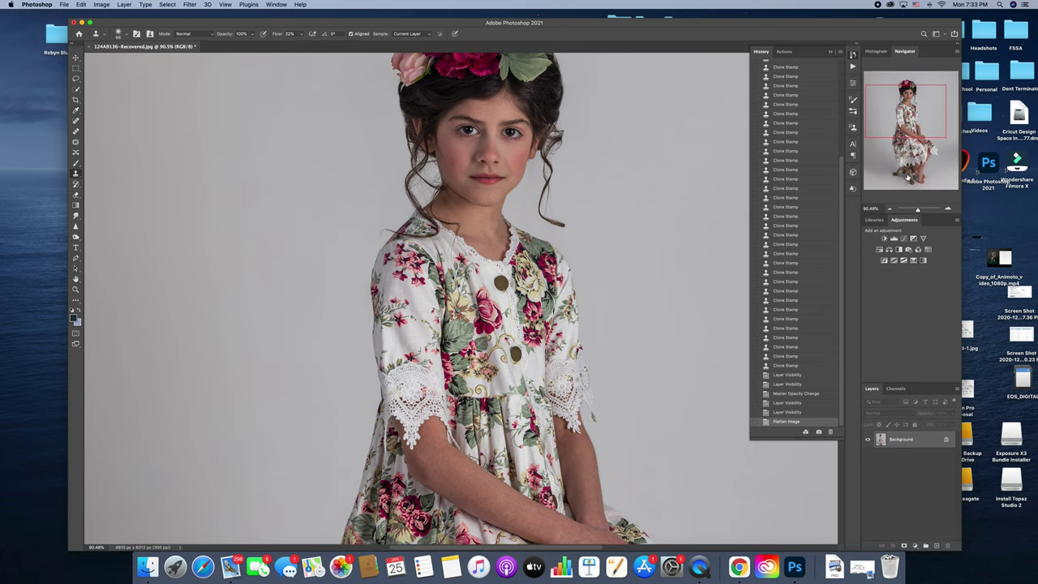
{"action": "left_click_drag", "start_coordinate": [918, 210], "coordinate": [916, 211]}
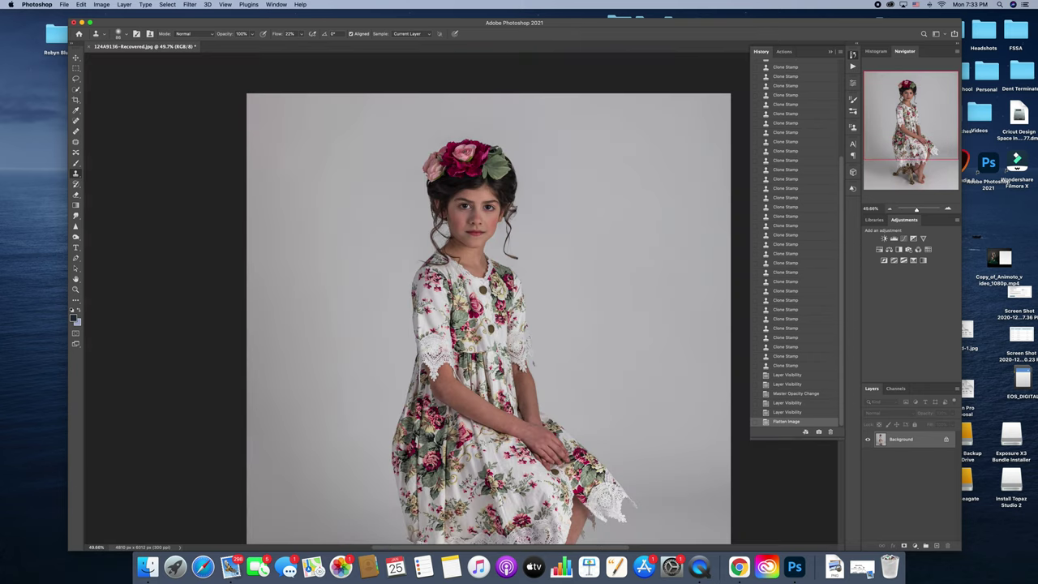
{"action": "scroll", "coordinate": [616, 222], "scroll_direction": "down", "scroll_amount": 3}
{"action": "scroll", "coordinate": [616, 221], "scroll_direction": "down", "scroll_amount": 4}
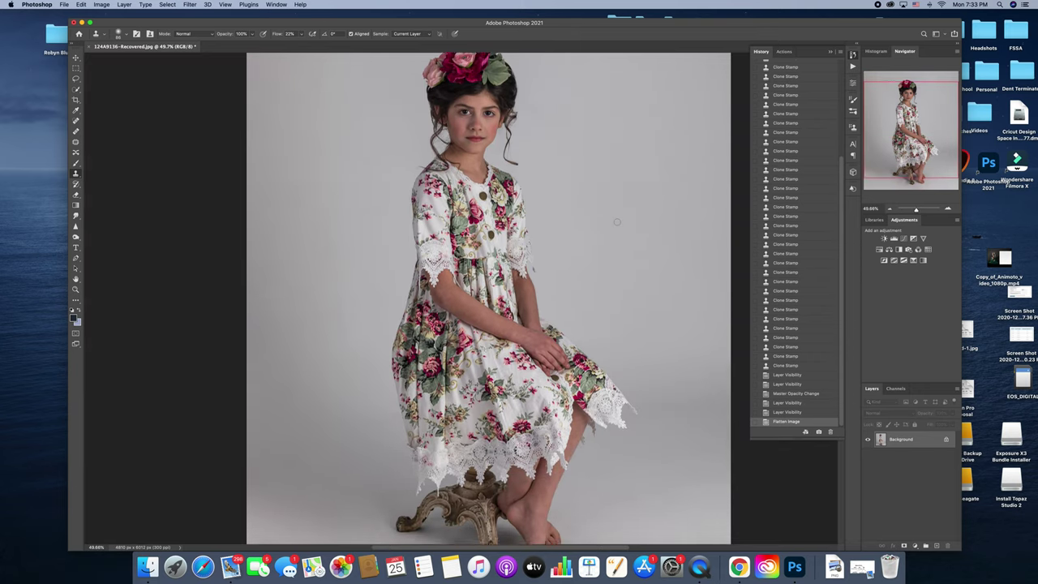
{"action": "scroll", "coordinate": [616, 221], "scroll_direction": "up", "scroll_amount": 3}
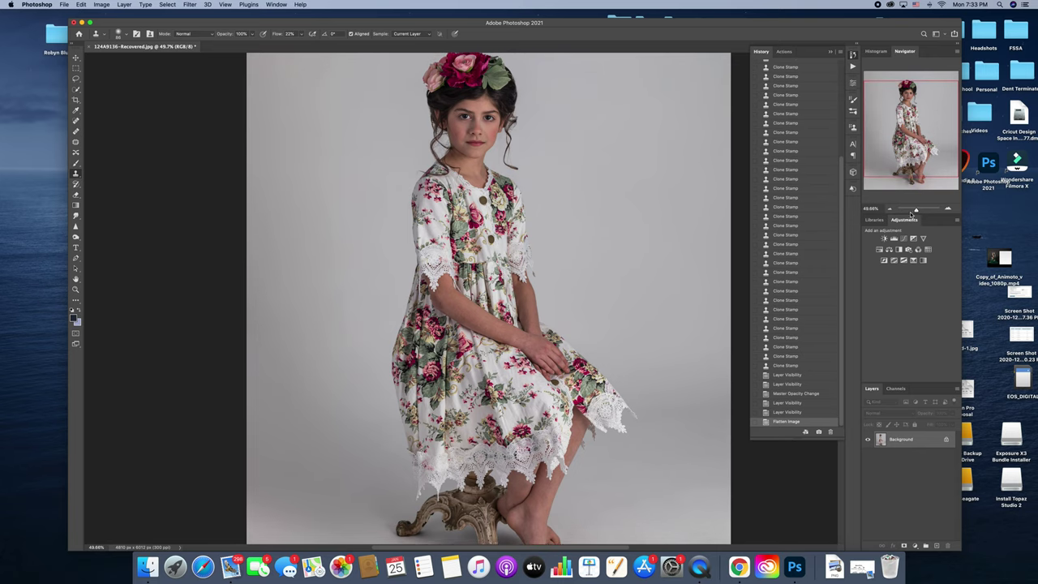
{"action": "mouse_move", "coordinate": [916, 211]}
{"action": "left_mouse_down"}
{"action": "mouse_move", "coordinate": [902, 211]}
{"action": "mouse_move", "coordinate": [915, 211]}
{"action": "left_mouse_up"}
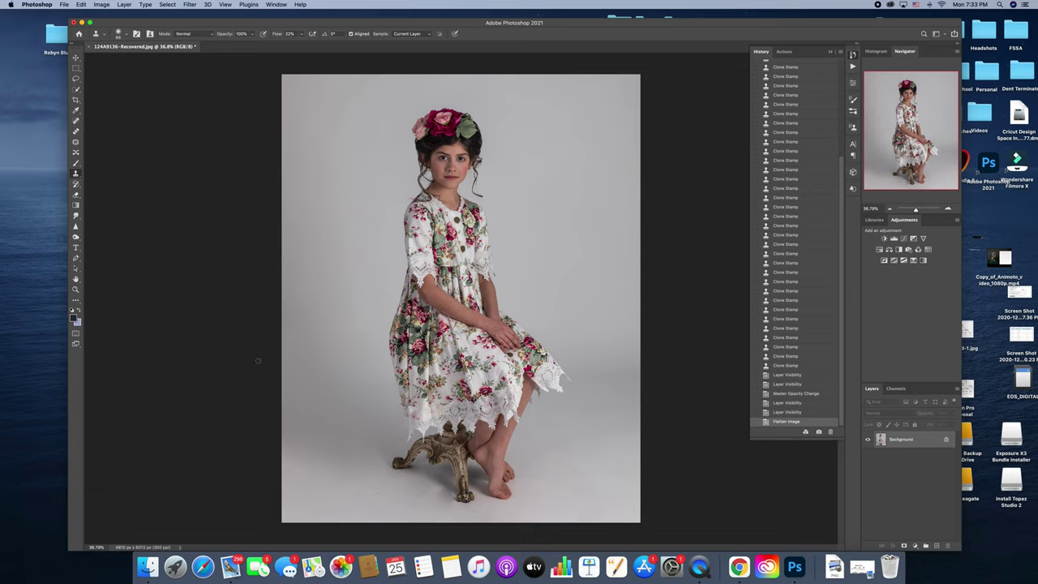
Add a Curves adjustment layer and brighten the whole portrait by raising the RGB curve at input 90 to output 162.
{"action": "left_click", "coordinate": [904, 238]}
{"action": "left_click_drag", "start_coordinate": [800, 156], "coordinate": [798, 151]}
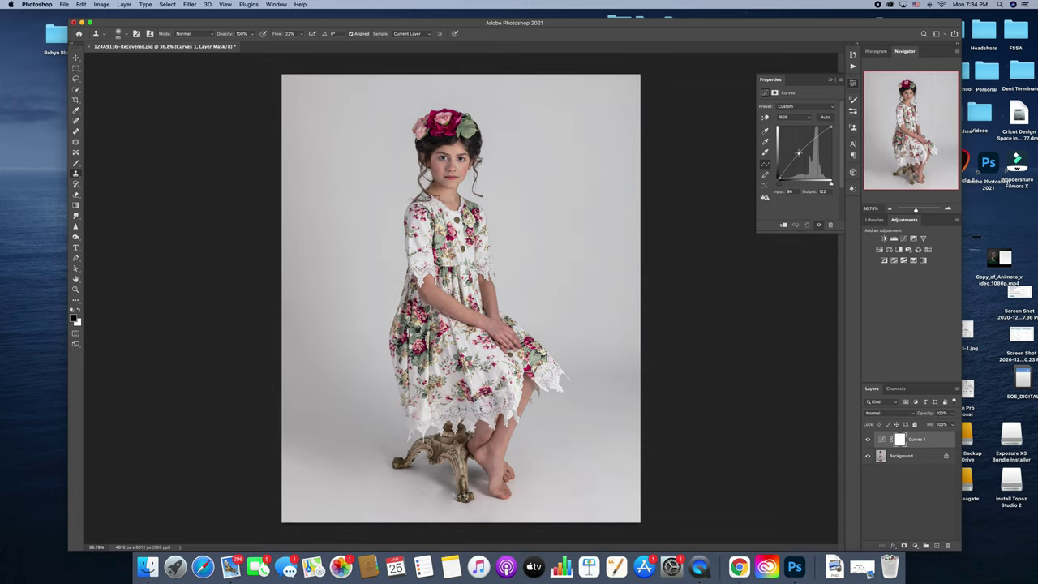
{"action": "left_click_drag", "start_coordinate": [798, 153], "coordinate": [797, 150]}
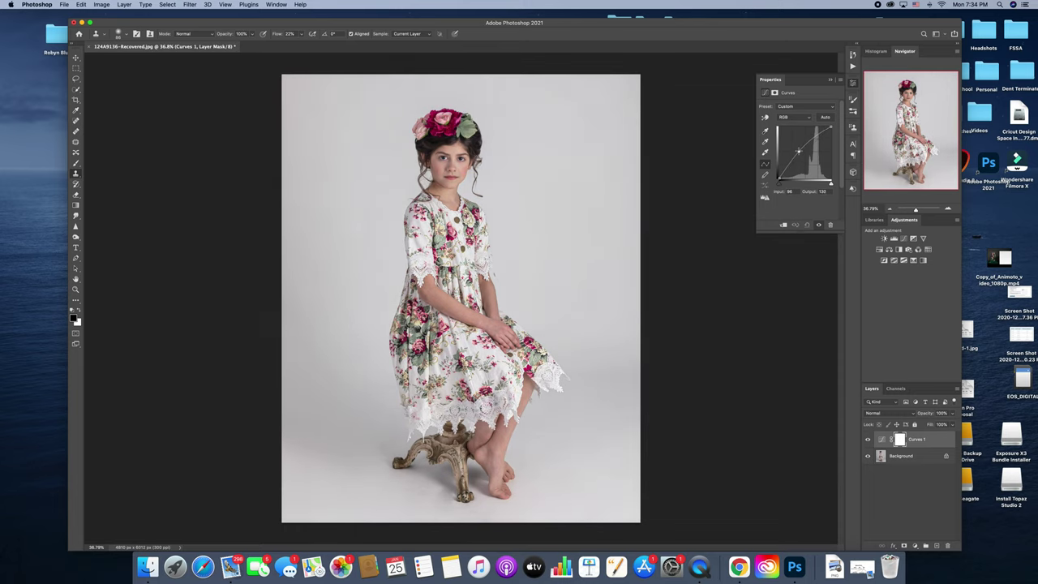
{"action": "left_click_drag", "start_coordinate": [798, 150], "coordinate": [797, 144]}
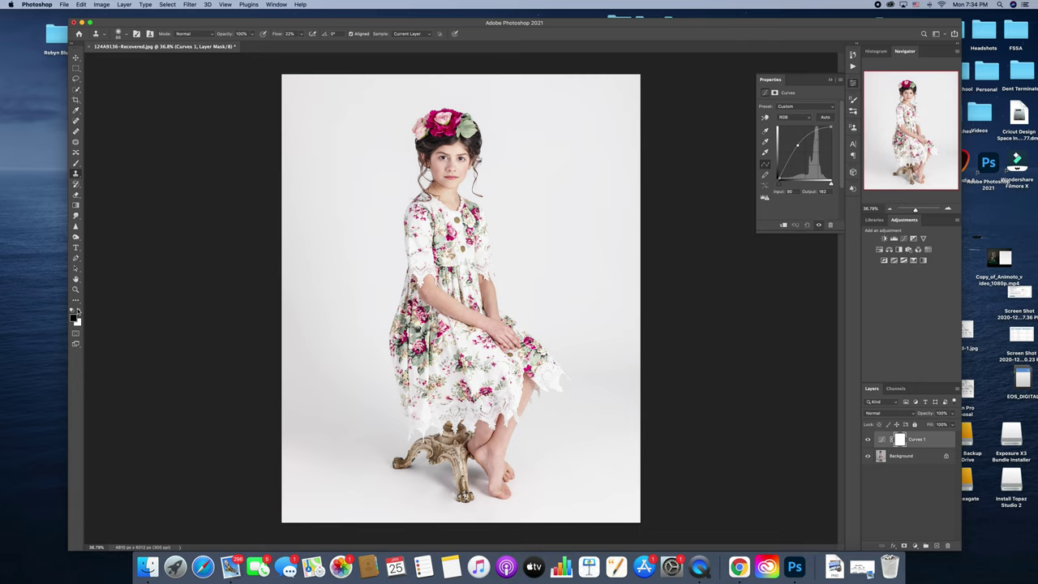
Paint black on the Curves mask over the girl and surrounding backdrop with a 2480 px soft brush at 25% flow.
{"action": "left_click", "coordinate": [119, 35]}
{"action": "left_click", "coordinate": [161, 58]}
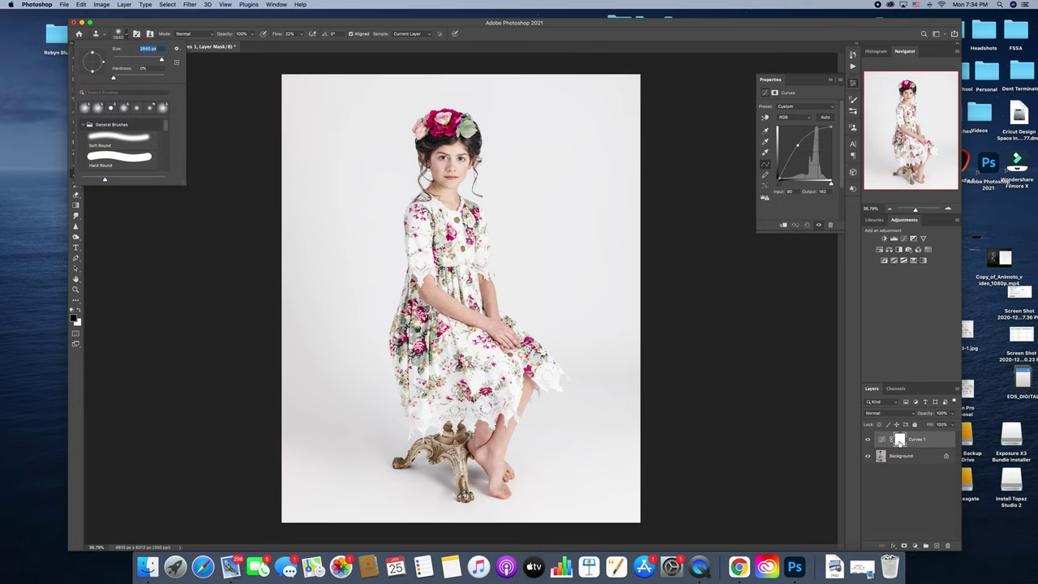
{"action": "key", "text": "b"}
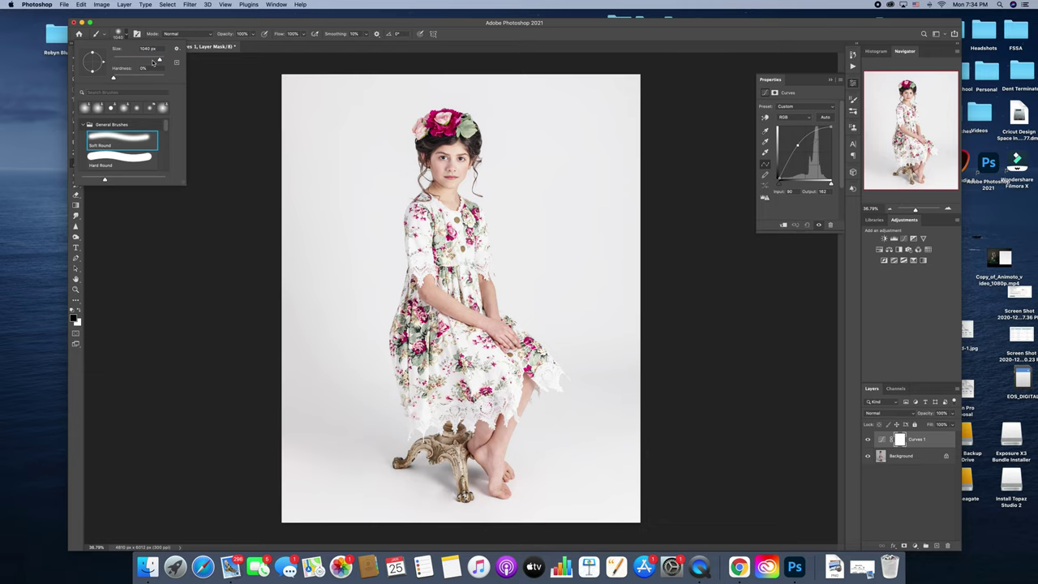
{"action": "left_click", "coordinate": [303, 34]}
{"action": "mouse_move", "coordinate": [452, 187]}
{"action": "left_mouse_down"}
{"action": "mouse_move", "coordinate": [468, 260]}
{"action": "mouse_move", "coordinate": [428, 311]}
{"action": "mouse_move", "coordinate": [431, 377]}
{"action": "mouse_move", "coordinate": [461, 431]}
{"action": "mouse_move", "coordinate": [487, 442]}
{"action": "mouse_move", "coordinate": [499, 386]}
{"action": "mouse_move", "coordinate": [425, 167]}
{"action": "mouse_move", "coordinate": [321, 119]}
{"action": "mouse_move", "coordinate": [343, 215]}
{"action": "mouse_move", "coordinate": [309, 280]}
{"action": "mouse_move", "coordinate": [299, 351]}
{"action": "mouse_move", "coordinate": [285, 354]}
{"action": "mouse_move", "coordinate": [297, 510]}
{"action": "mouse_move", "coordinate": [356, 504]}
{"action": "mouse_move", "coordinate": [673, 310]}
{"action": "mouse_move", "coordinate": [569, 126]}
{"action": "mouse_move", "coordinate": [463, 83]}
{"action": "mouse_move", "coordinate": [563, 86]}
{"action": "mouse_move", "coordinate": [621, 113]}
{"action": "mouse_move", "coordinate": [570, 154]}
{"action": "mouse_move", "coordinate": [616, 237]}
{"action": "mouse_move", "coordinate": [605, 235]}
{"action": "mouse_move", "coordinate": [603, 272]}
{"action": "mouse_move", "coordinate": [681, 334]}
{"action": "mouse_move", "coordinate": [600, 519]}
{"action": "mouse_move", "coordinate": [576, 517]}
{"action": "mouse_move", "coordinate": [781, 514]}
{"action": "left_mouse_up"}
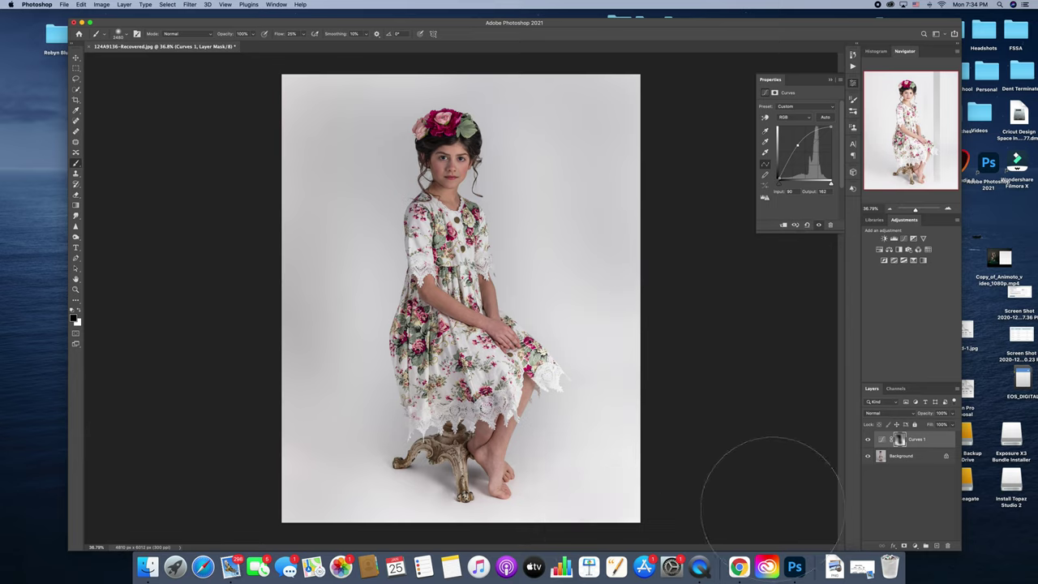
{"action": "left_click_drag", "start_coordinate": [619, 493], "coordinate": [702, 500]}
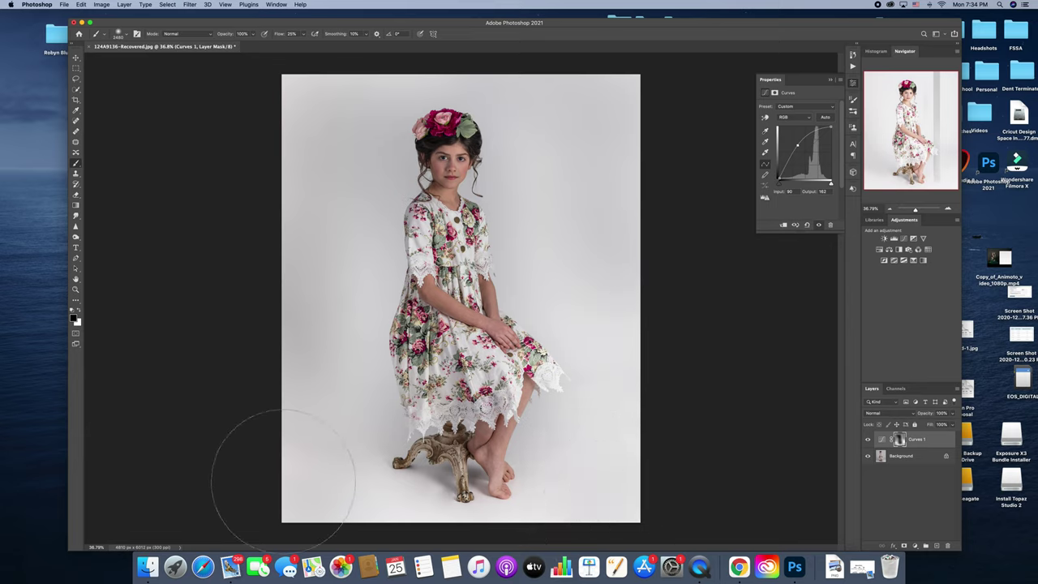
{"action": "left_click", "coordinate": [273, 405]}
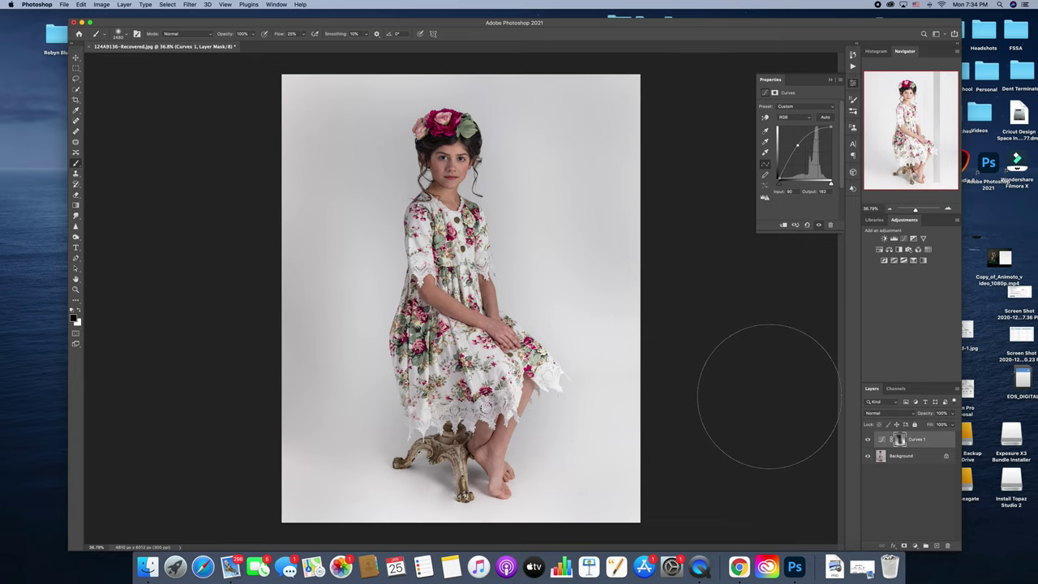
Compare the portrait with the Curves 1 layer hidden and shown several times.
{"action": "left_click", "coordinate": [867, 439]}
{"action": "left_click", "coordinate": [866, 440]}
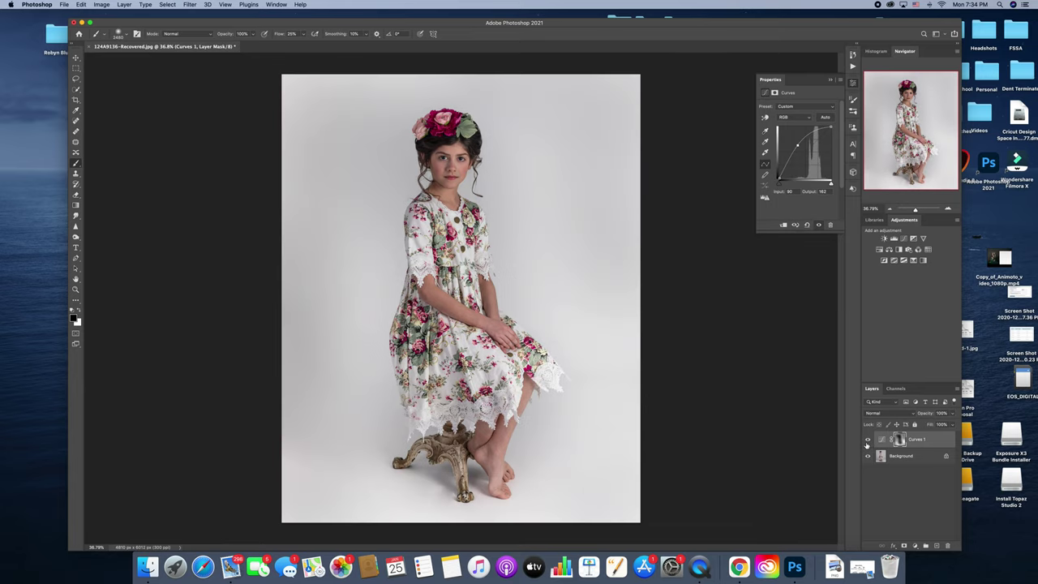
{"action": "left_click", "coordinate": [867, 439]}
{"action": "left_click", "coordinate": [867, 439]}
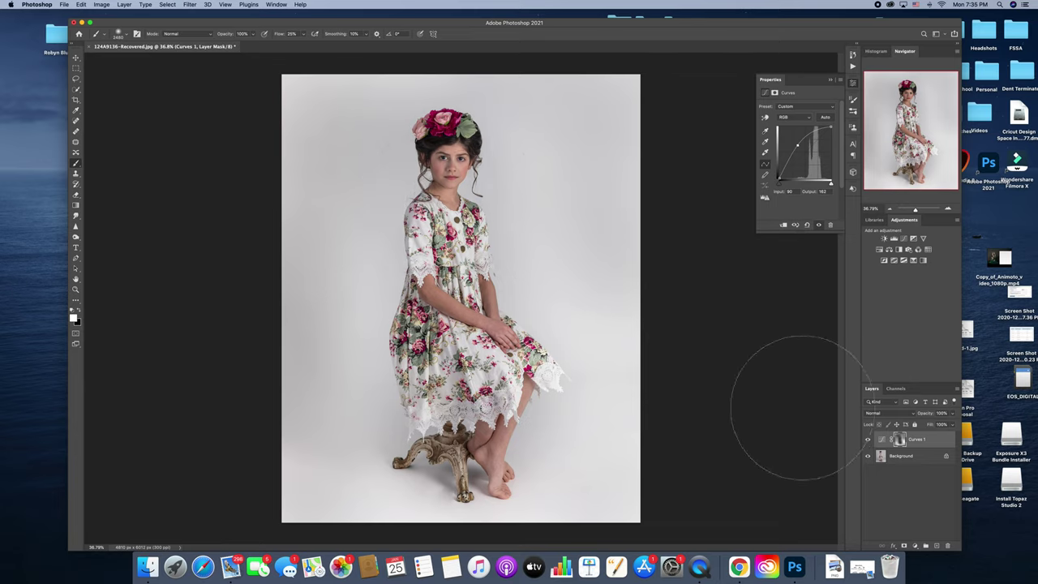
{"action": "left_click", "coordinate": [866, 440]}
{"action": "left_click", "coordinate": [866, 440]}
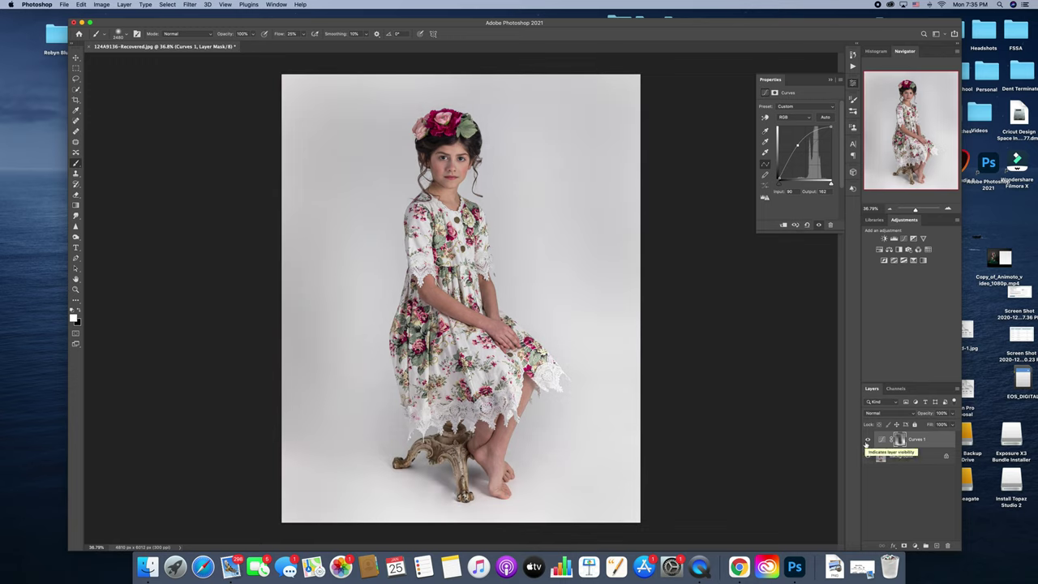
{"action": "left_click", "coordinate": [867, 440]}
{"action": "left_click", "coordinate": [867, 440]}
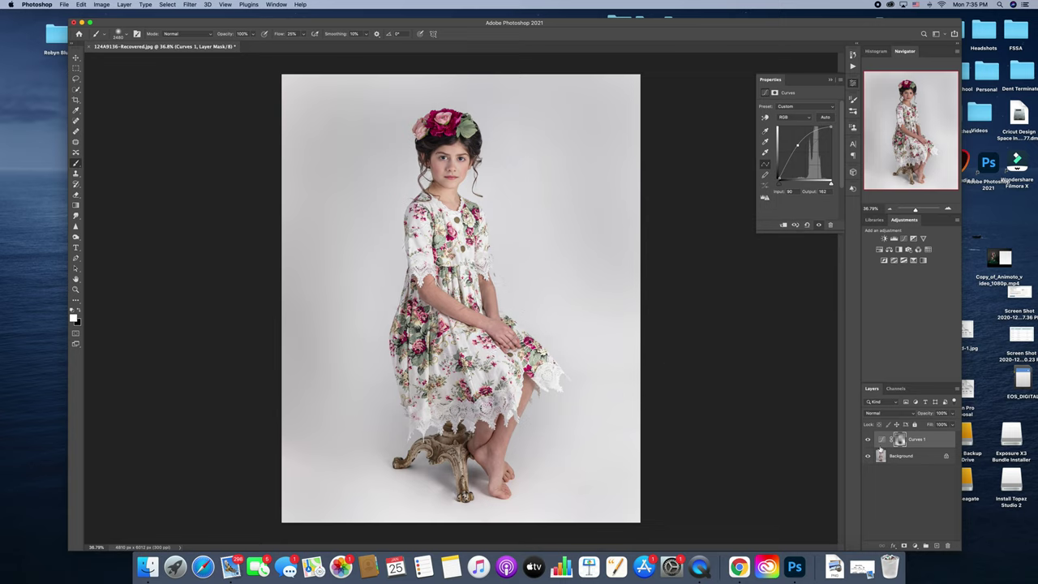
Lower the brush flow to about 15% and paint black on the Curves mask over the girl's face and upper body.
{"action": "left_click", "coordinate": [78, 310]}
{"action": "left_click_drag", "start_coordinate": [304, 36], "coordinate": [297, 42]}
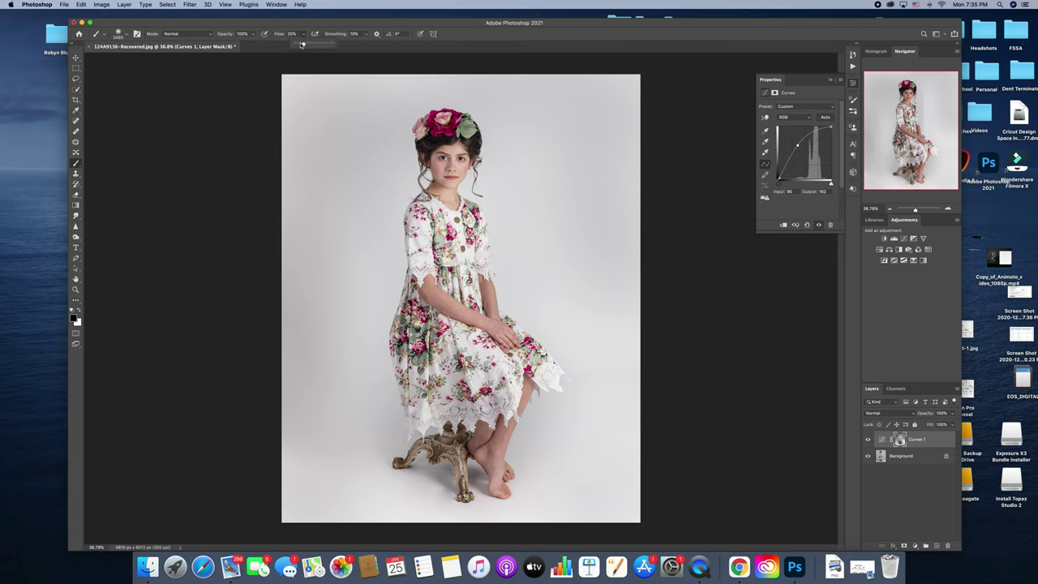
{"action": "mouse_move", "coordinate": [459, 182]}
{"action": "left_mouse_down"}
{"action": "mouse_move", "coordinate": [462, 171]}
{"action": "mouse_move", "coordinate": [468, 324]}
{"action": "mouse_move", "coordinate": [491, 426]}
{"action": "mouse_move", "coordinate": [454, 283]}
{"action": "mouse_move", "coordinate": [452, 214]}
{"action": "left_mouse_up"}
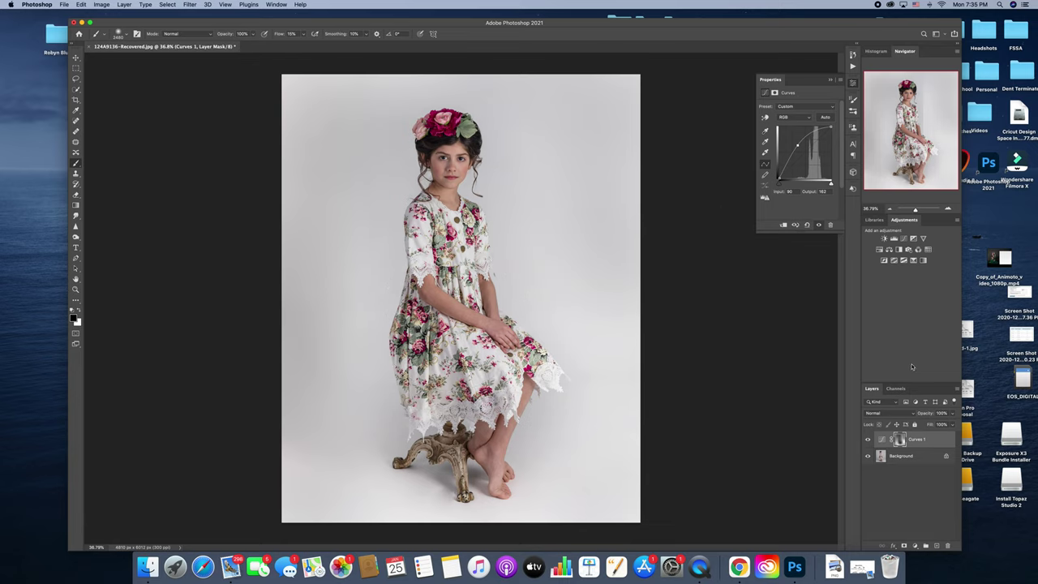
Compare the portrait with and without the Curves 1 layer and flatten the image into a single Background layer.
{"action": "left_click", "coordinate": [867, 440]}
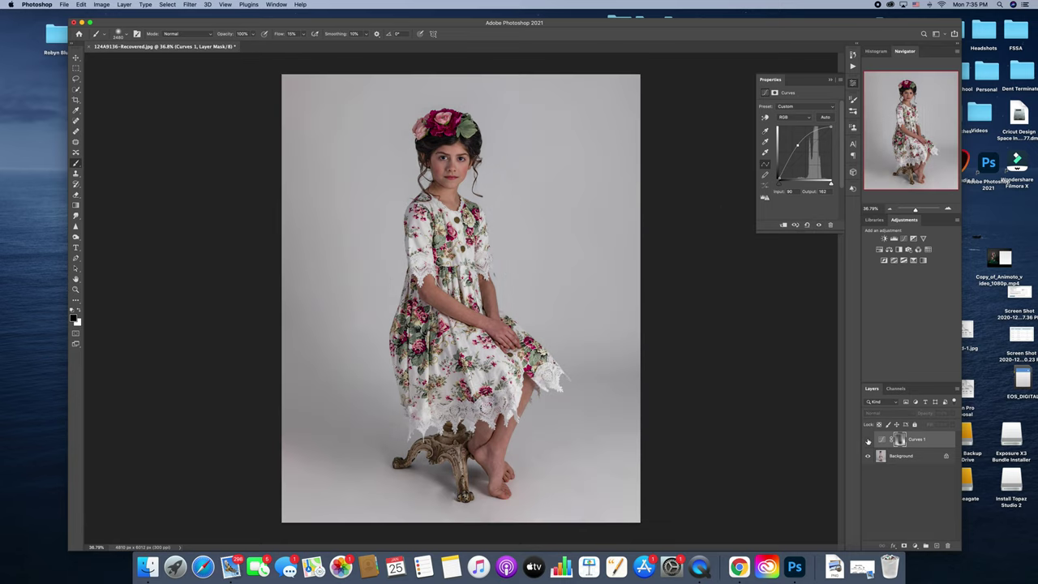
{"action": "left_click", "coordinate": [868, 440]}
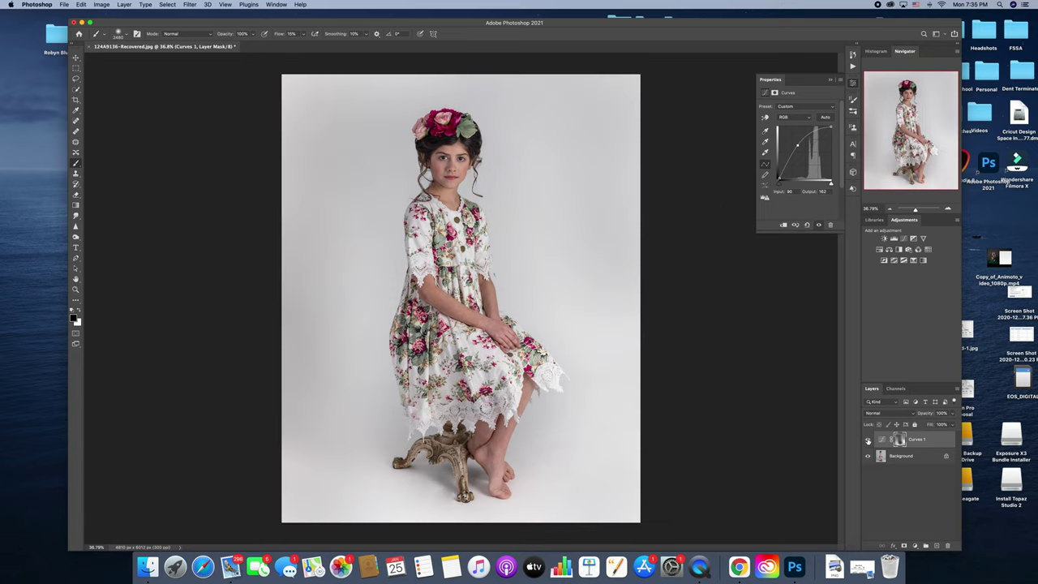
{"action": "right_click", "coordinate": [908, 456]}
{"action": "left_click", "coordinate": [932, 528]}
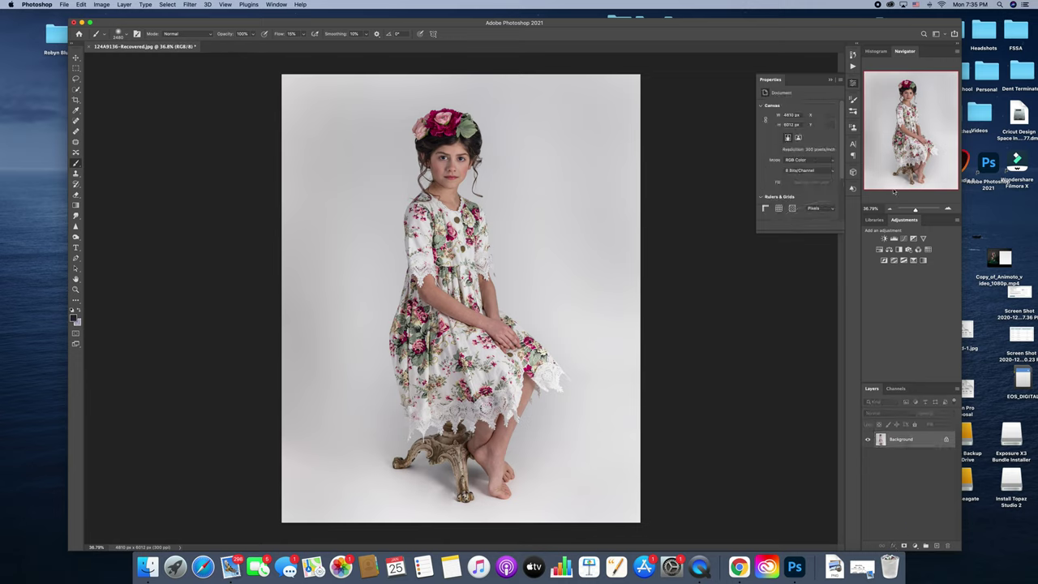
Add a Curves adjustment layer raised at input 102 to about output 142, and invert its mask to black.
{"action": "left_click", "coordinate": [918, 209]}
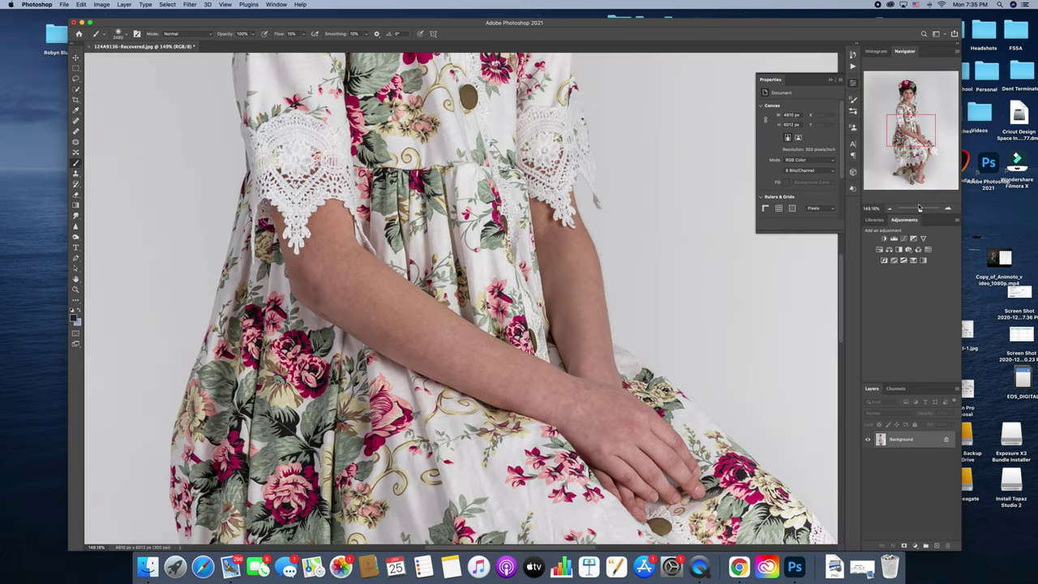
{"action": "left_click_drag", "start_coordinate": [909, 140], "coordinate": [908, 98]}
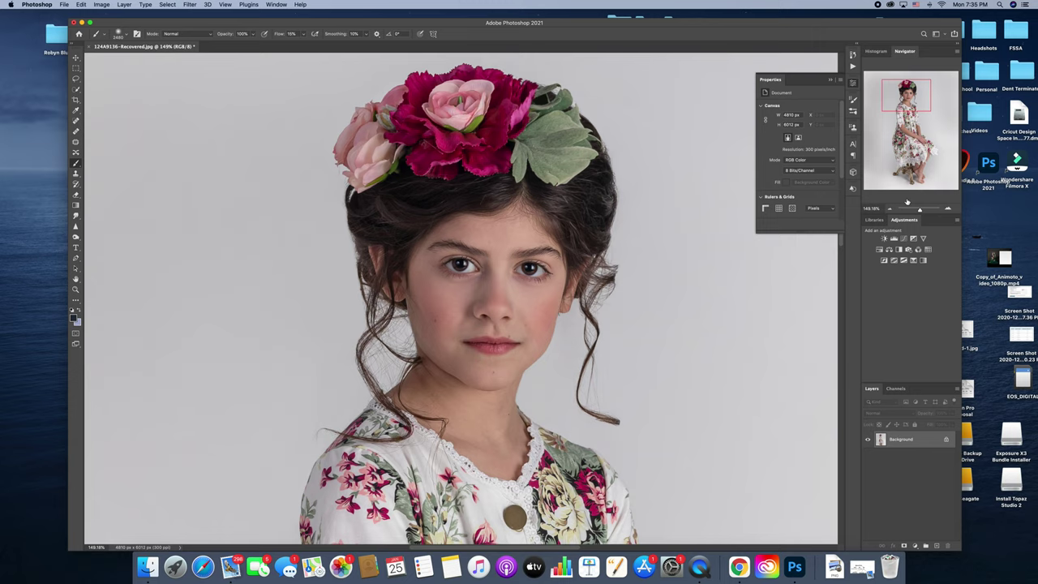
{"action": "left_click", "coordinate": [903, 238]}
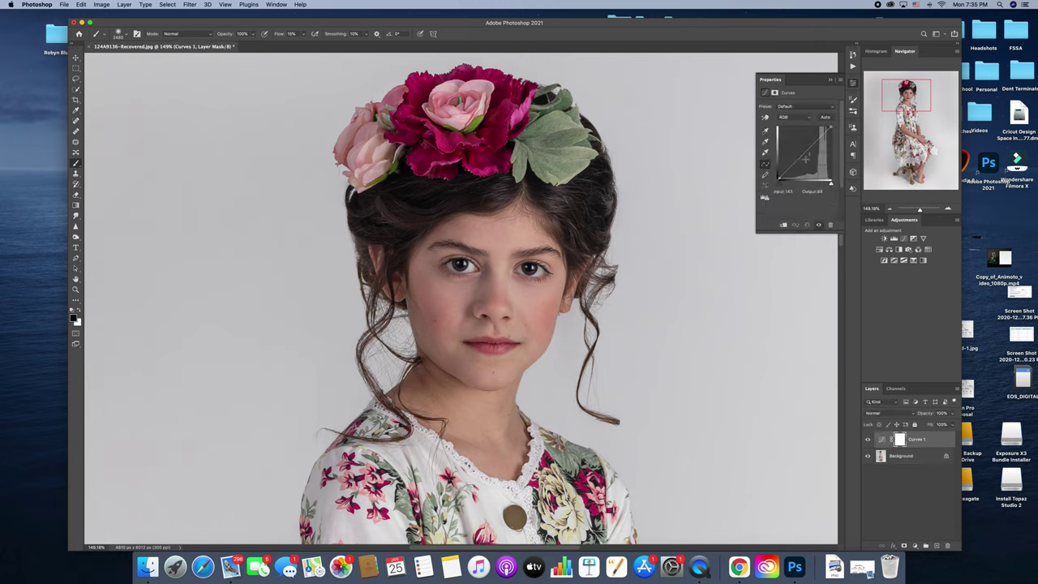
{"action": "left_click_drag", "start_coordinate": [801, 156], "coordinate": [799, 149]}
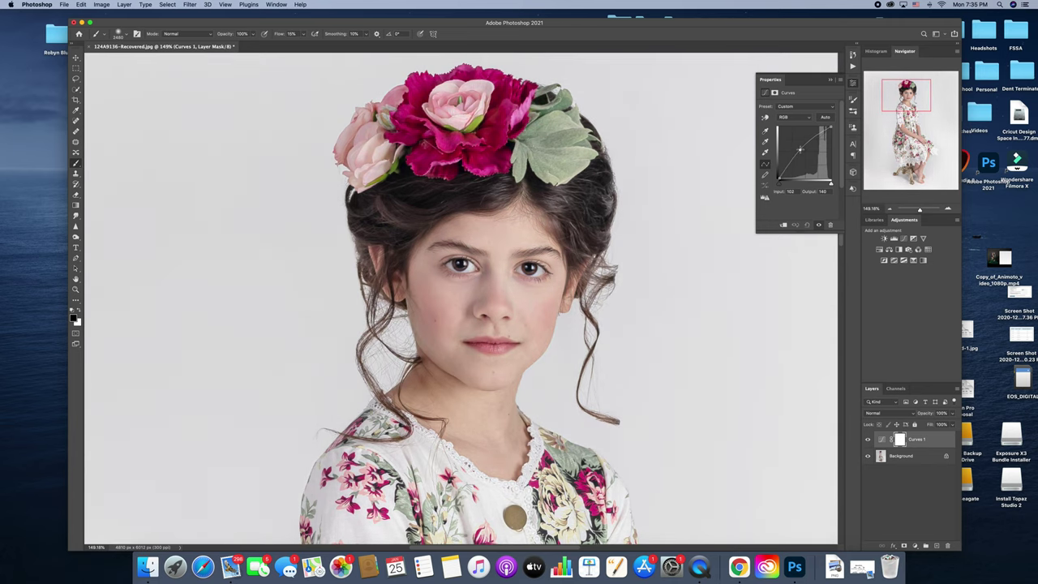
{"action": "mouse_move", "coordinate": [919, 211]}
{"action": "left_mouse_down"}
{"action": "mouse_move", "coordinate": [908, 211]}
{"action": "mouse_move", "coordinate": [920, 211]}
{"action": "left_mouse_up"}
{"action": "key", "text": "super+i"}
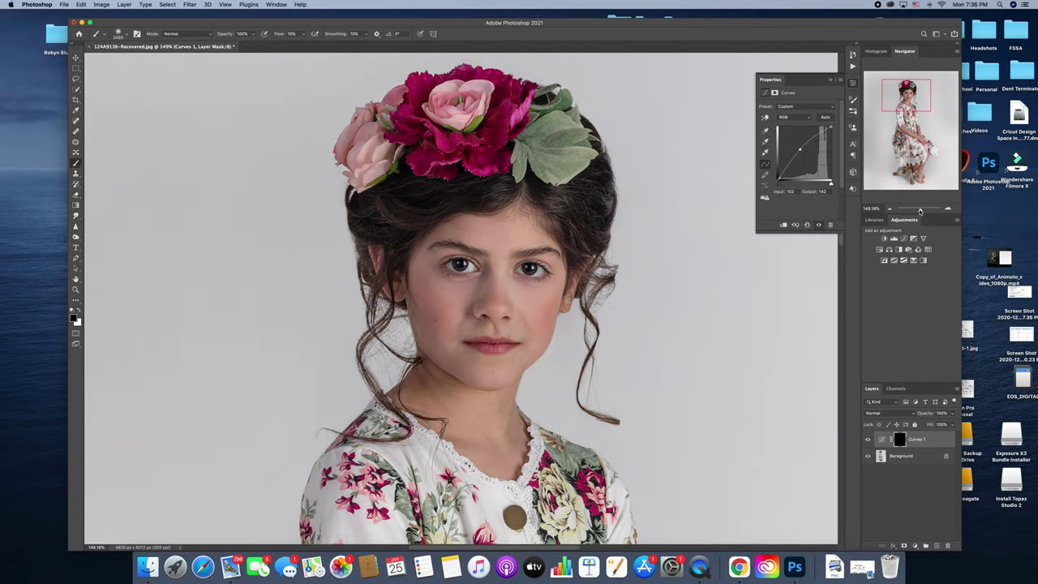
Brighten the irises of both eyes by painting white on the Curves mask with an 11 px soft brush at 100% flow.
{"action": "left_click", "coordinate": [78, 312]}
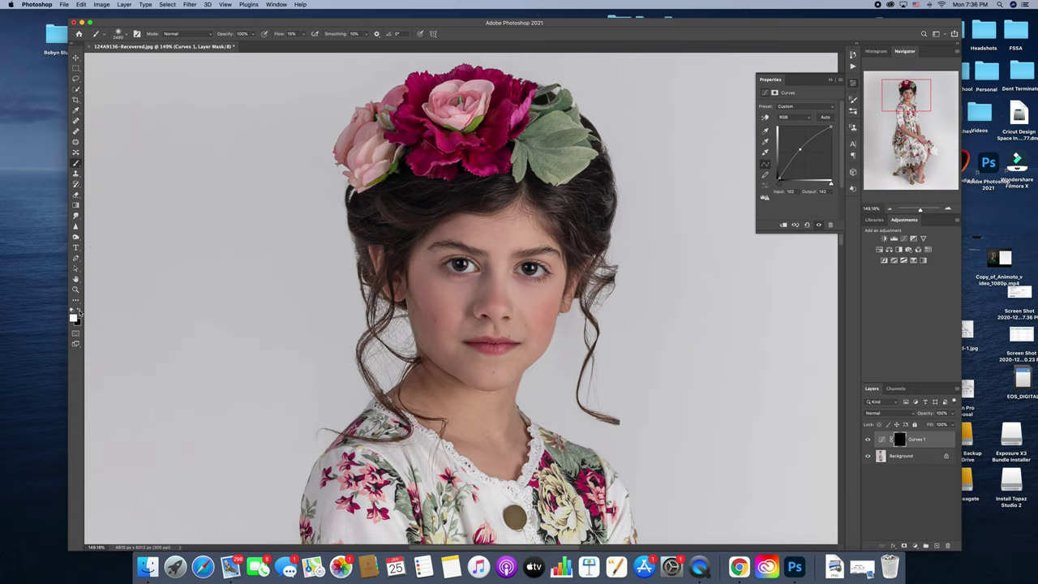
{"action": "left_click", "coordinate": [119, 34]}
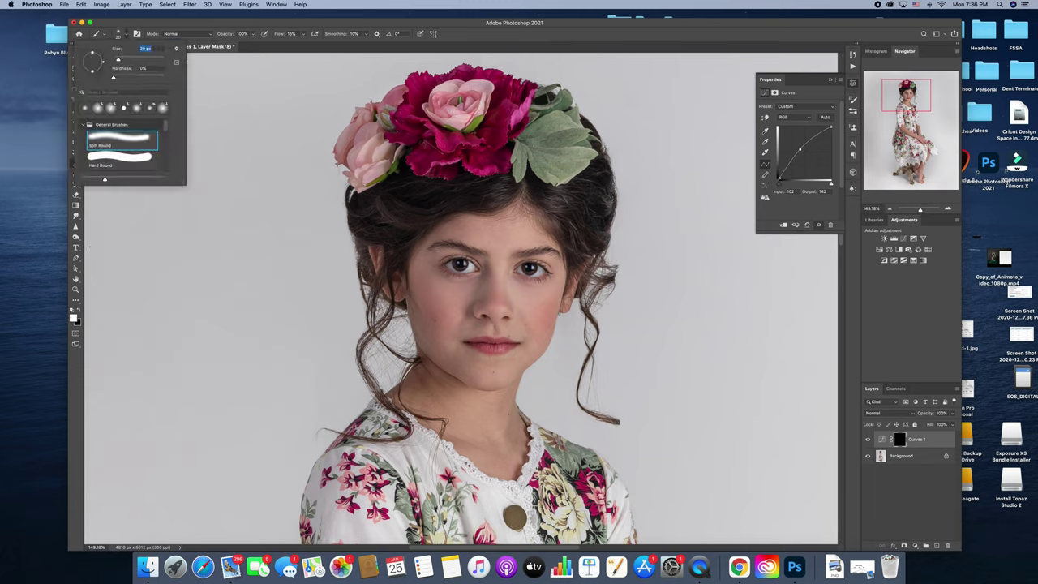
{"action": "left_click", "coordinate": [922, 210]}
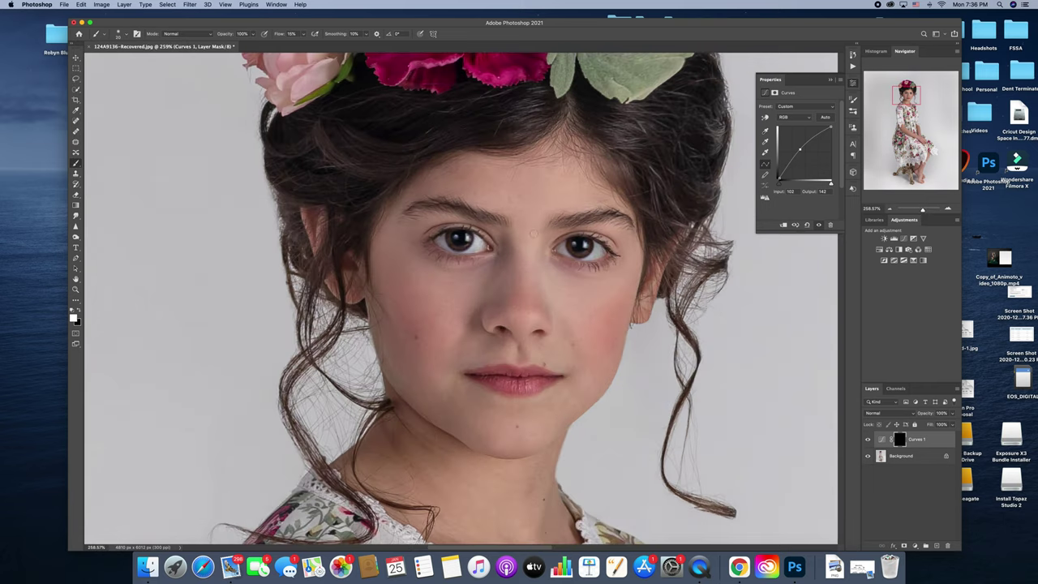
{"action": "left_click", "coordinate": [119, 34]}
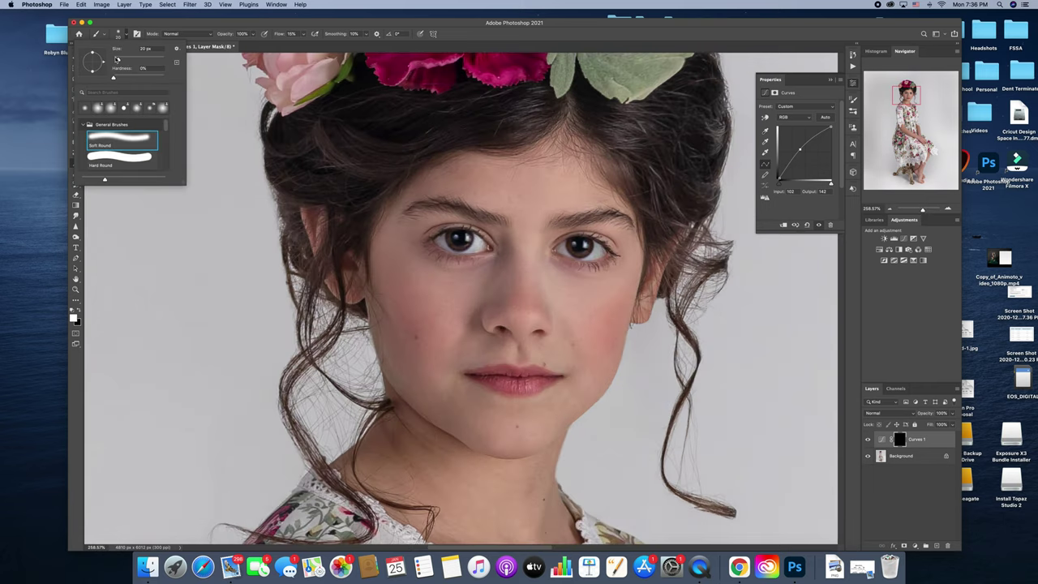
{"action": "left_click_drag", "start_coordinate": [117, 59], "coordinate": [115, 59]}
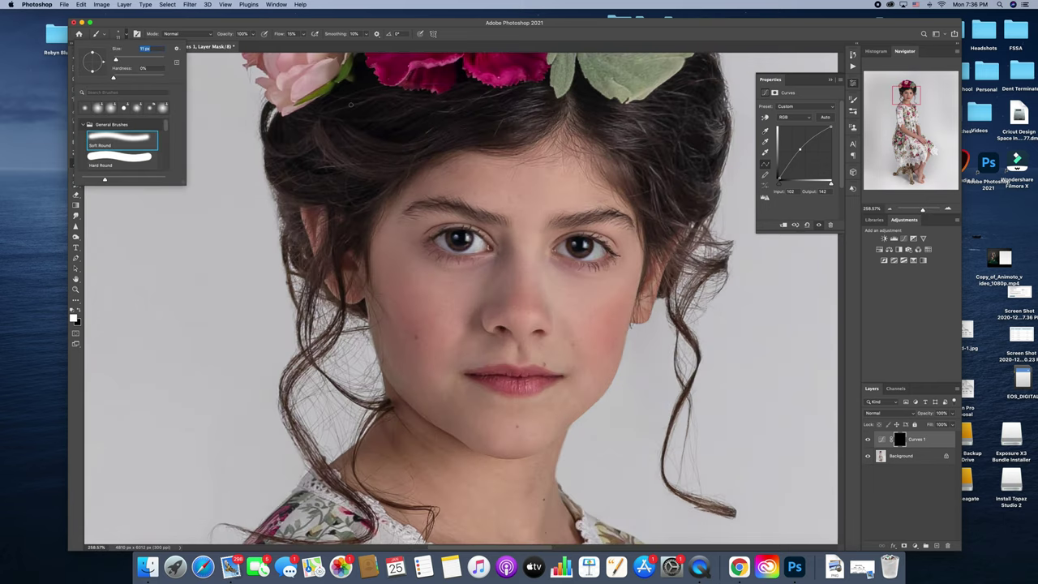
{"action": "left_click", "coordinate": [303, 35]}
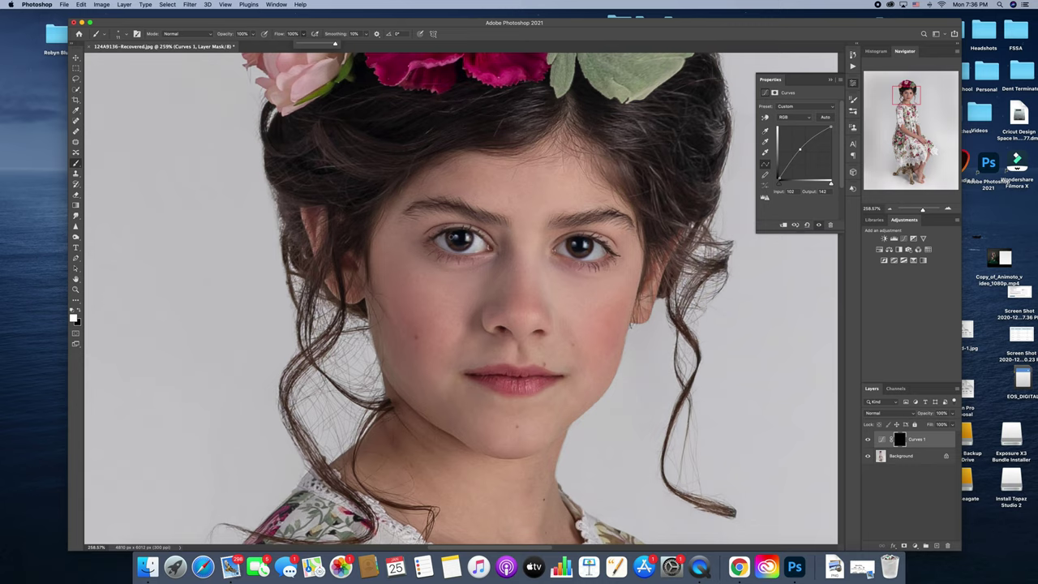
{"action": "left_click", "coordinate": [450, 236]}
{"action": "left_click_drag", "start_coordinate": [460, 246], "coordinate": [469, 239]}
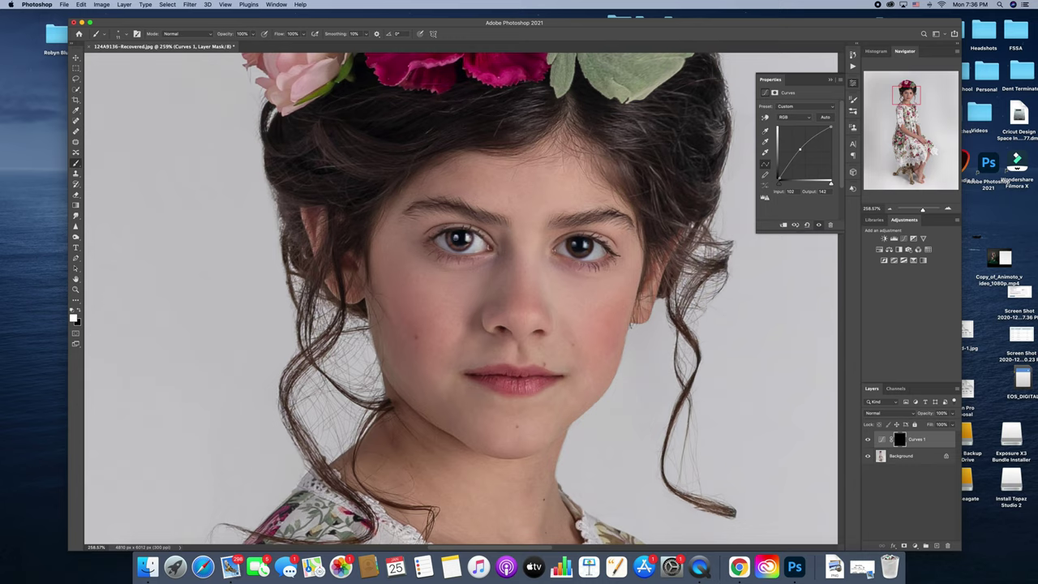
{"action": "mouse_move", "coordinate": [572, 257]}
{"action": "left_mouse_down"}
{"action": "mouse_move", "coordinate": [588, 239]}
{"action": "mouse_move", "coordinate": [576, 240]}
{"action": "mouse_move", "coordinate": [584, 248]}
{"action": "left_mouse_up"}
Brighten both whole eyes by painting white on the Curves mask with a 27 px soft brush at 21% flow.
{"action": "left_click", "coordinate": [302, 34]}
{"action": "left_click_drag", "start_coordinate": [302, 44], "coordinate": [298, 47]}
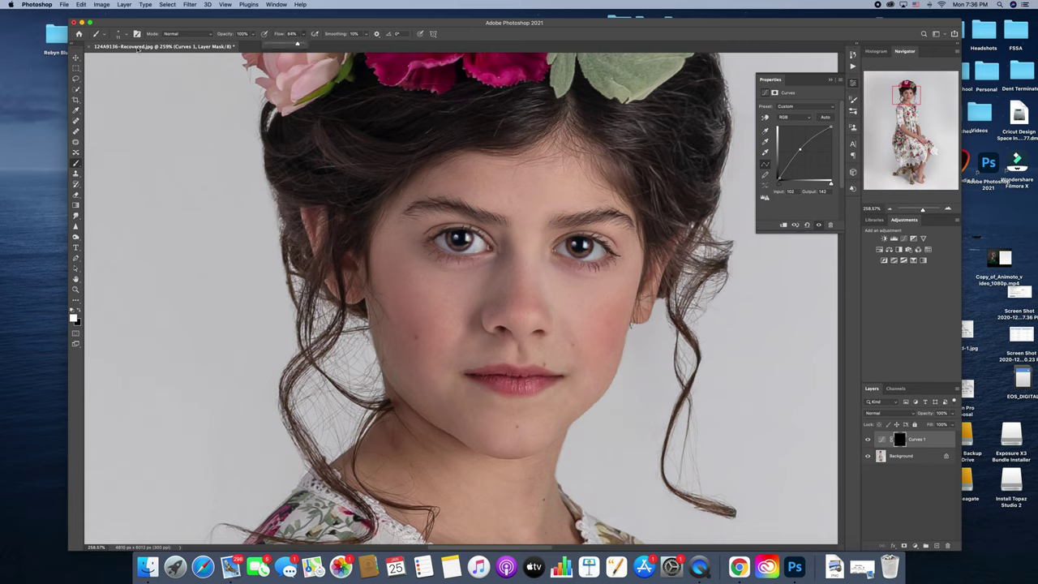
{"action": "left_click", "coordinate": [119, 35]}
{"action": "left_click_drag", "start_coordinate": [118, 60], "coordinate": [121, 60]}
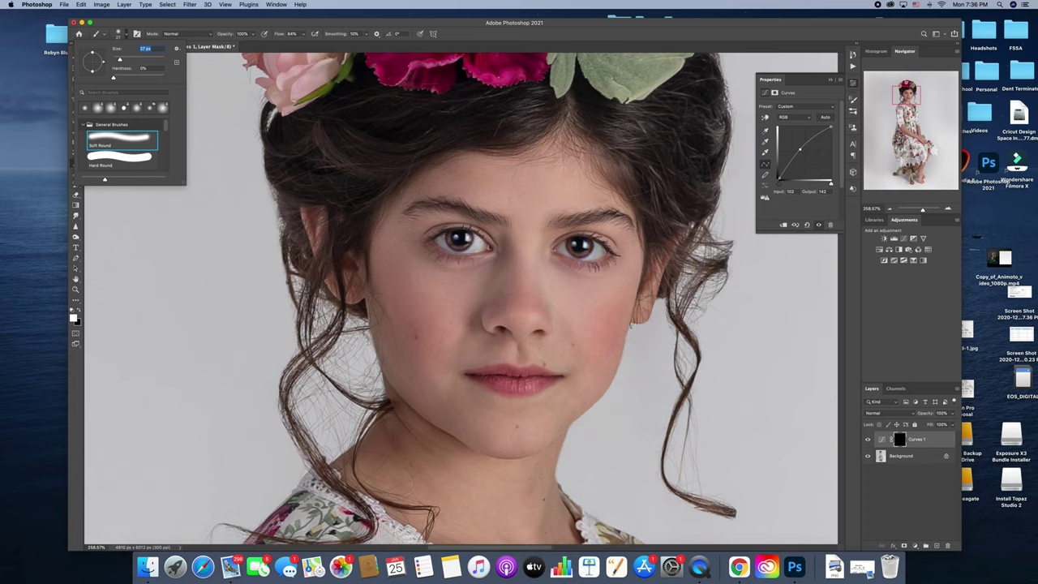
{"action": "left_click", "coordinate": [303, 34]}
{"action": "left_click_drag", "start_coordinate": [304, 44], "coordinate": [280, 47]}
{"action": "left_click_drag", "start_coordinate": [442, 236], "coordinate": [473, 244]}
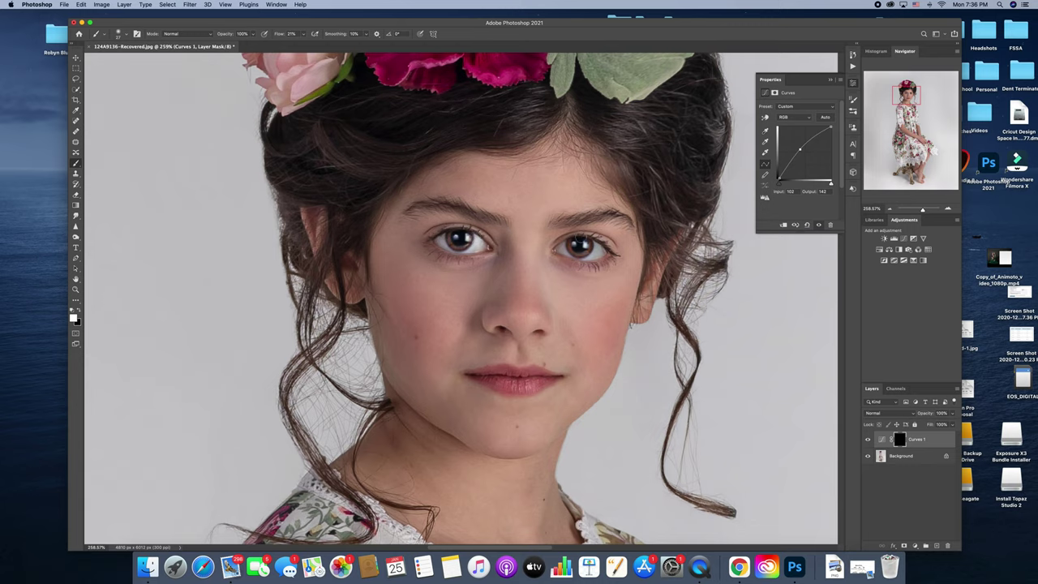
{"action": "left_click_drag", "start_coordinate": [563, 246], "coordinate": [587, 259]}
Brighten the forehead, nose, cheeks and chin by painting white on the Curves mask with an 81 px soft brush at 21% flow.
{"action": "left_click_drag", "start_coordinate": [924, 210], "coordinate": [921, 211]}
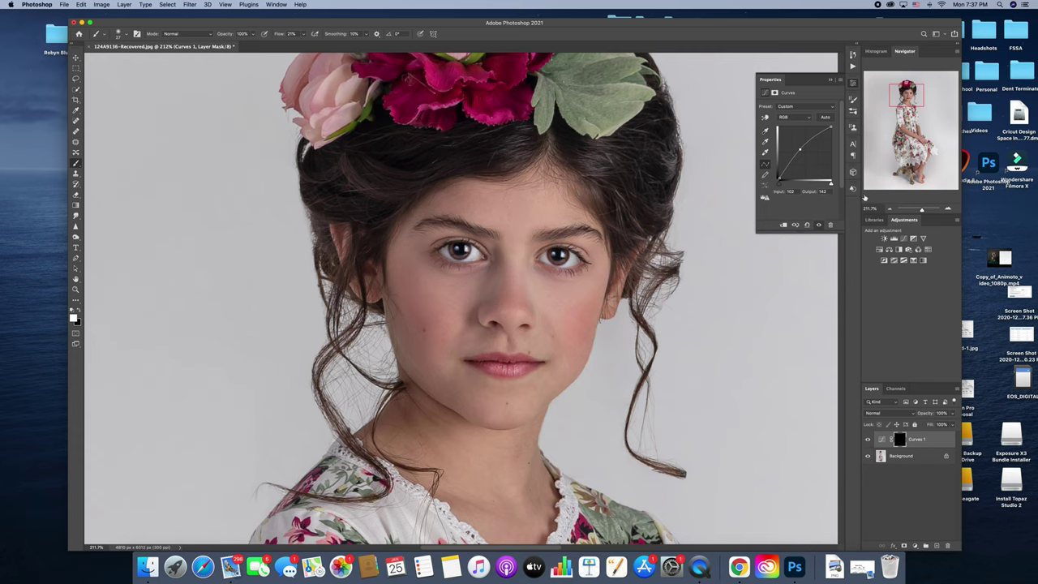
{"action": "left_click_drag", "start_coordinate": [921, 211], "coordinate": [921, 212]}
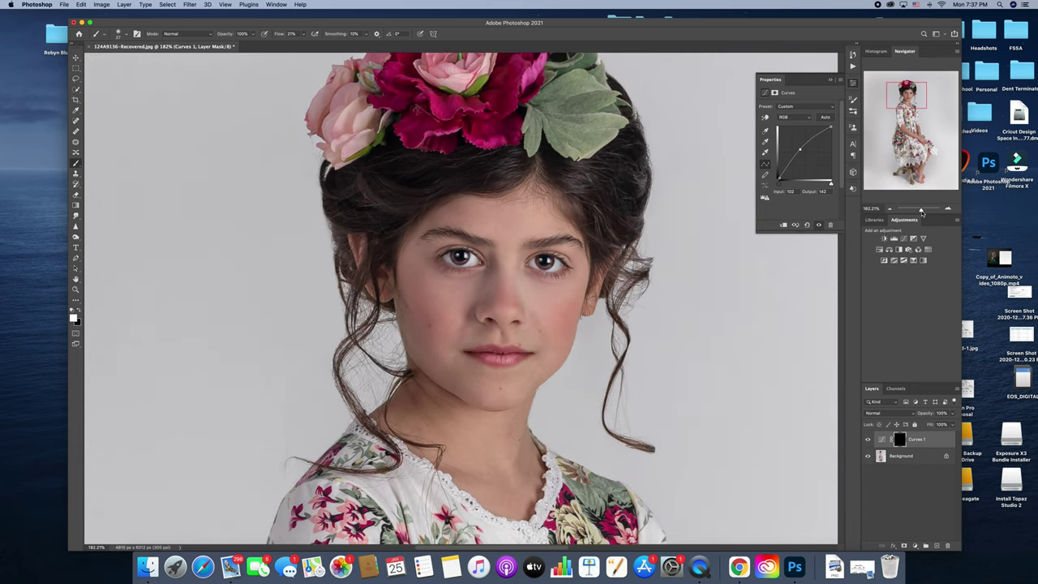
{"action": "left_click", "coordinate": [118, 36]}
{"action": "left_click_drag", "start_coordinate": [130, 59], "coordinate": [133, 59]}
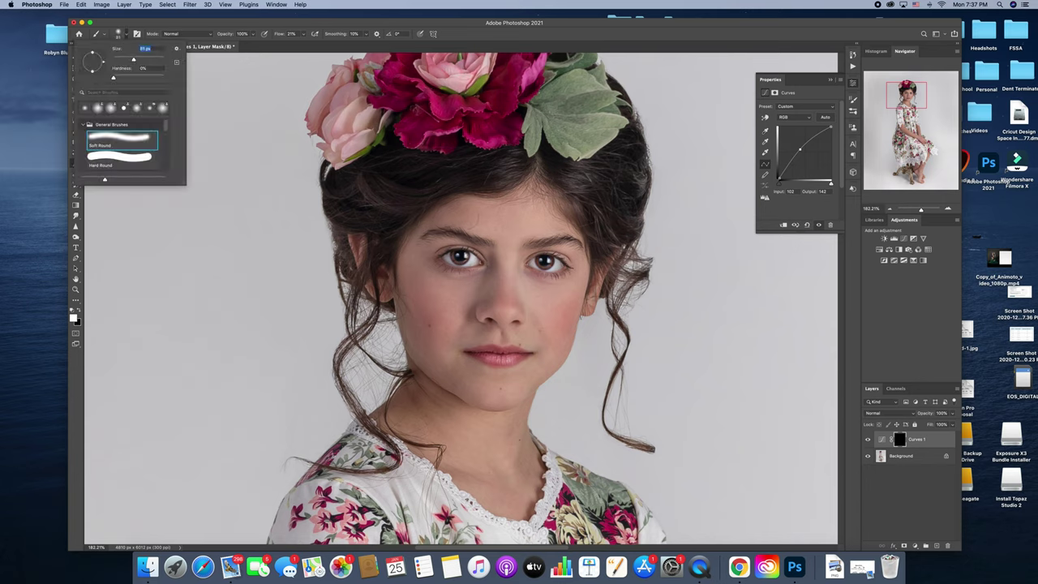
{"action": "mouse_move", "coordinate": [473, 217]}
{"action": "left_mouse_down"}
{"action": "mouse_move", "coordinate": [504, 234]}
{"action": "mouse_move", "coordinate": [535, 221]}
{"action": "left_mouse_up"}
{"action": "left_click_drag", "start_coordinate": [504, 258], "coordinate": [508, 296]}
{"action": "mouse_move", "coordinate": [431, 276]}
{"action": "left_mouse_down"}
{"action": "mouse_move", "coordinate": [462, 286]}
{"action": "mouse_move", "coordinate": [428, 268]}
{"action": "left_mouse_up"}
{"action": "mouse_move", "coordinate": [530, 289]}
{"action": "left_mouse_down"}
{"action": "mouse_move", "coordinate": [569, 286]}
{"action": "mouse_move", "coordinate": [541, 302]}
{"action": "mouse_move", "coordinate": [569, 289]}
{"action": "left_mouse_up"}
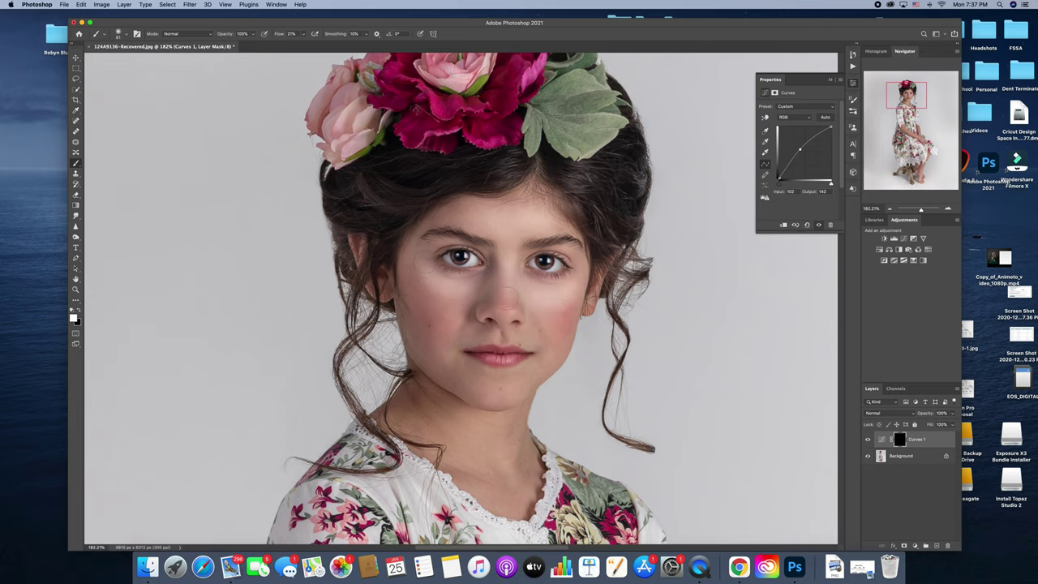
{"action": "mouse_move", "coordinate": [497, 386]}
{"action": "left_mouse_down"}
{"action": "mouse_move", "coordinate": [509, 389]}
{"action": "mouse_move", "coordinate": [487, 382]}
{"action": "left_mouse_up"}
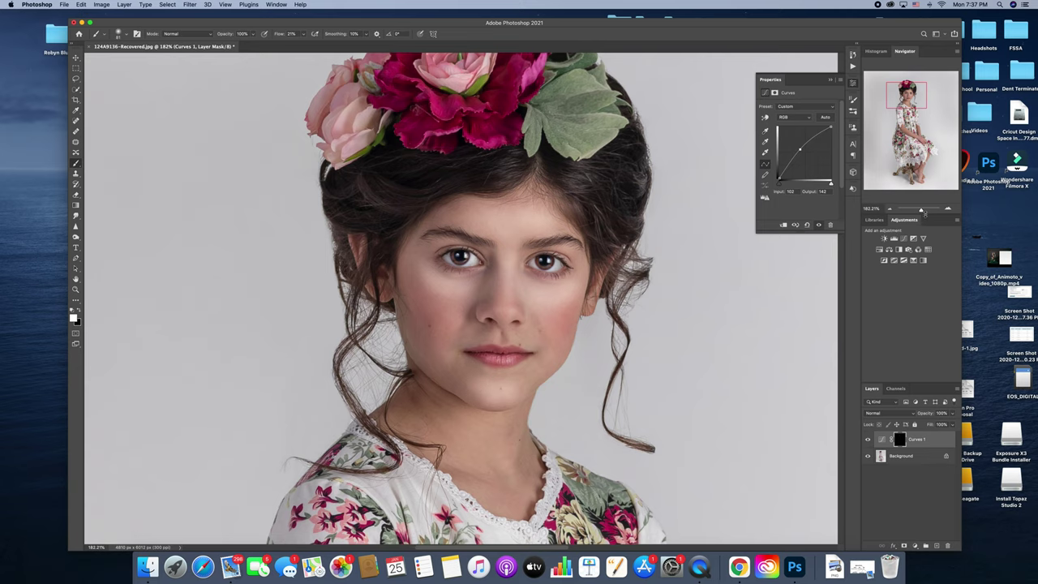
Brighten the hair above the forehead by painting white on the Curves mask at a higher flow, reducing the soft brush to 27 px.
{"action": "left_click_drag", "start_coordinate": [922, 212], "coordinate": [918, 212]}
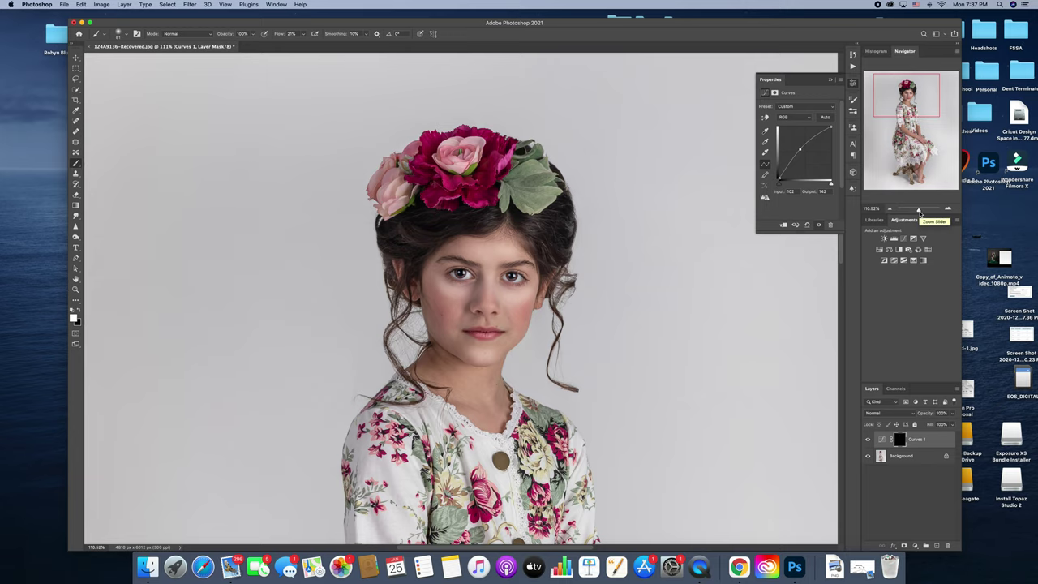
{"action": "scroll", "coordinate": [919, 213], "scroll_direction": "right", "scroll_amount": 1}
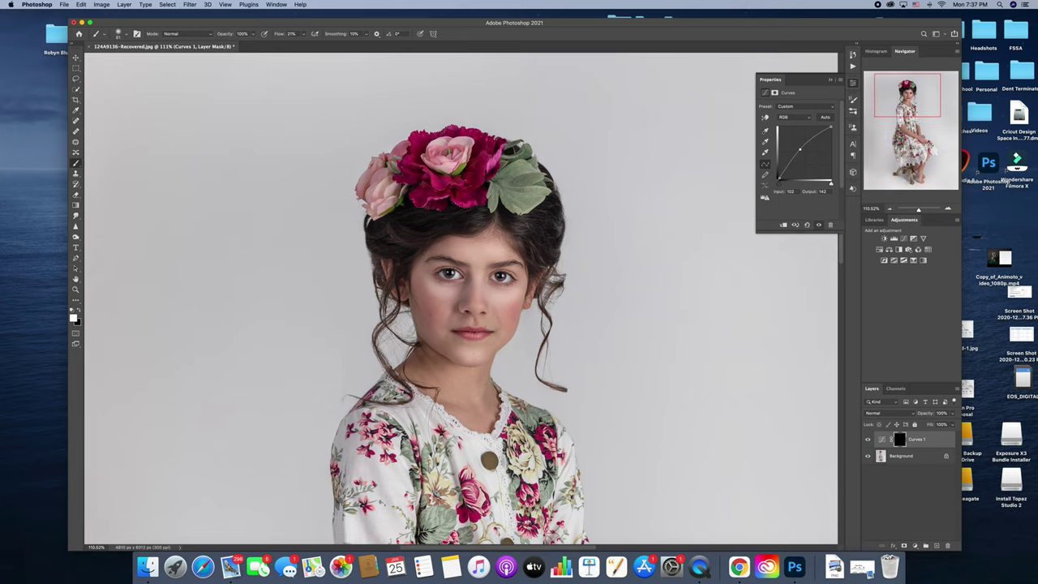
{"action": "left_click_drag", "start_coordinate": [303, 34], "coordinate": [328, 47]}
{"action": "left_click", "coordinate": [476, 221]}
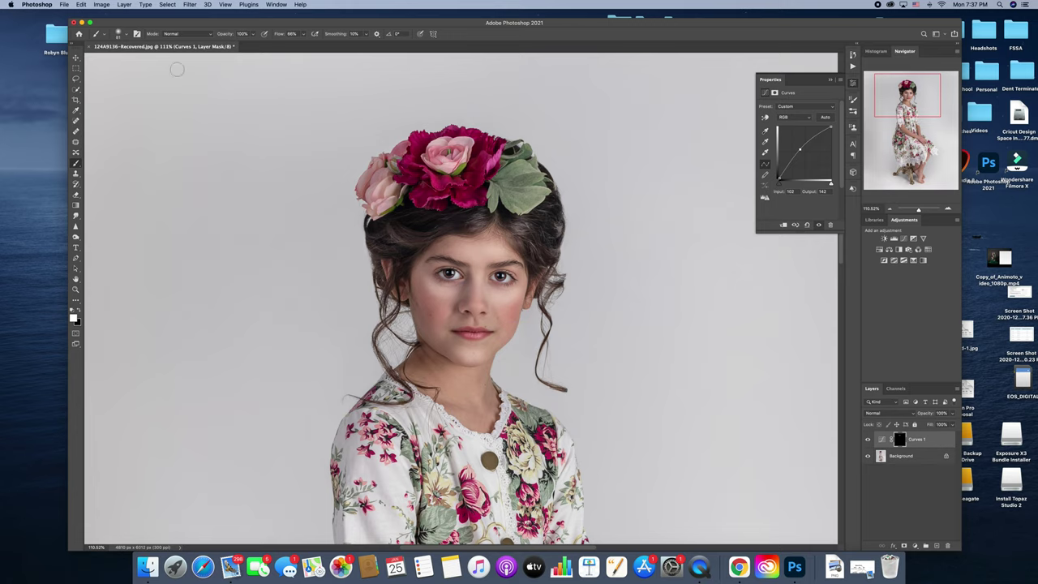
{"action": "left_click", "coordinate": [118, 34]}
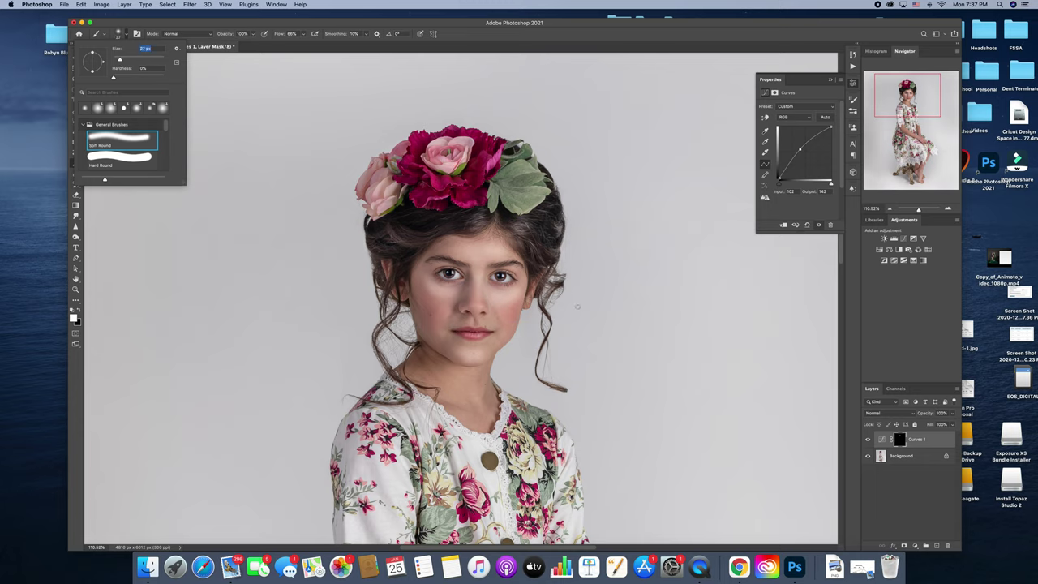
{"action": "key", "text": "Return"}
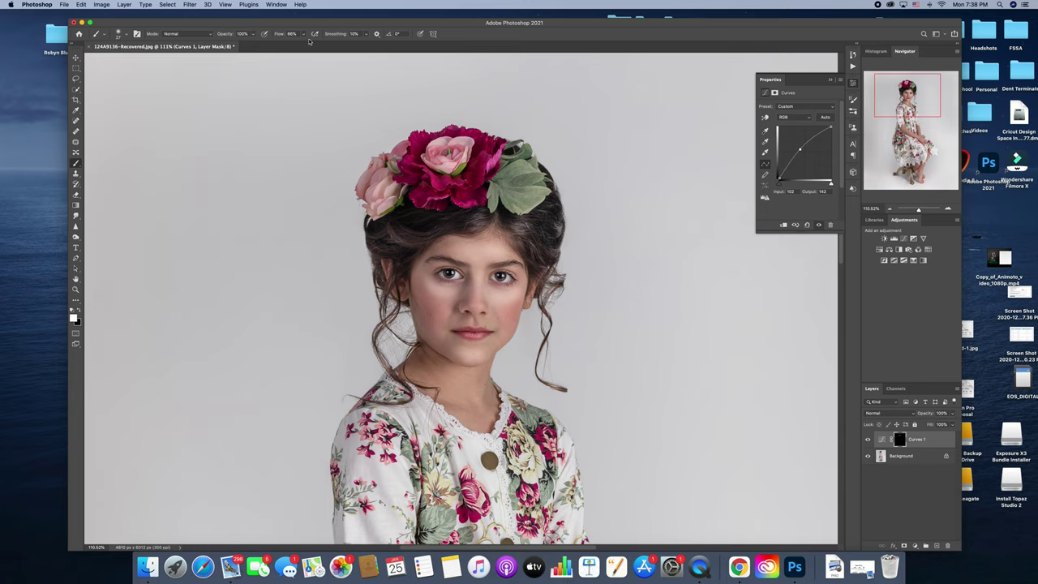
Brighten the girl's forearm by painting white on the Curves mask with a large soft brush at 28% flow.
{"action": "left_click_drag", "start_coordinate": [303, 34], "coordinate": [352, 58]}
{"action": "left_click_drag", "start_coordinate": [918, 210], "coordinate": [914, 212]}
{"action": "left_click", "coordinate": [119, 34]}
{"action": "left_click", "coordinate": [133, 61]}
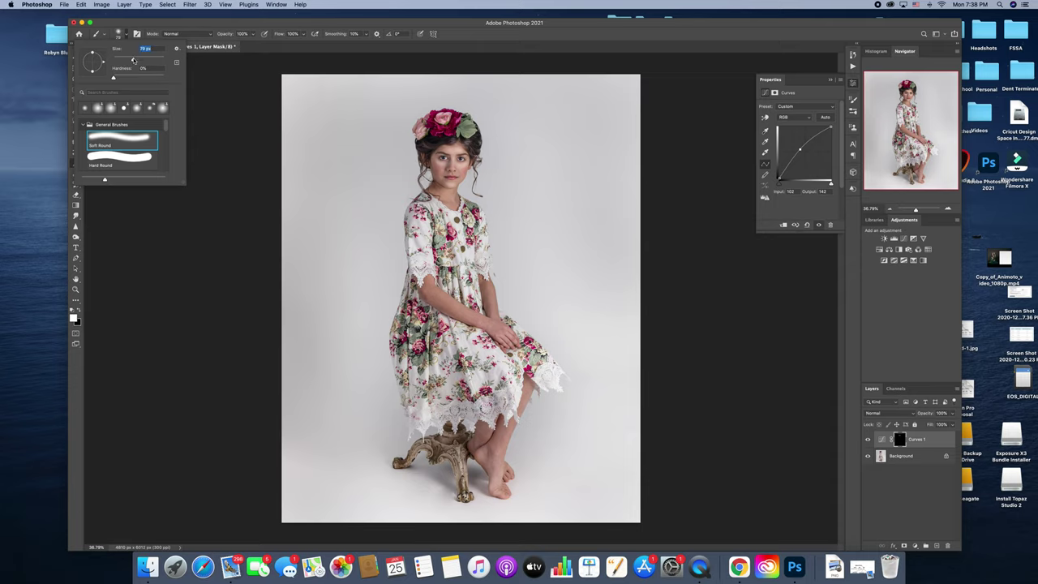
{"action": "left_click", "coordinate": [303, 35]}
{"action": "left_click_drag", "start_coordinate": [291, 45], "coordinate": [275, 44]}
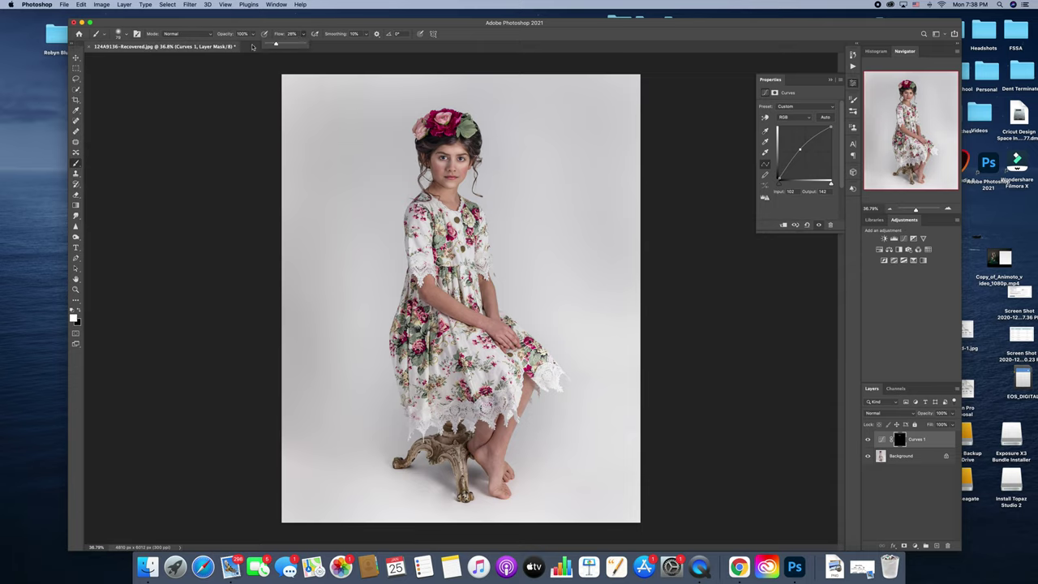
{"action": "left_click", "coordinate": [122, 35]}
{"action": "left_click", "coordinate": [141, 60]}
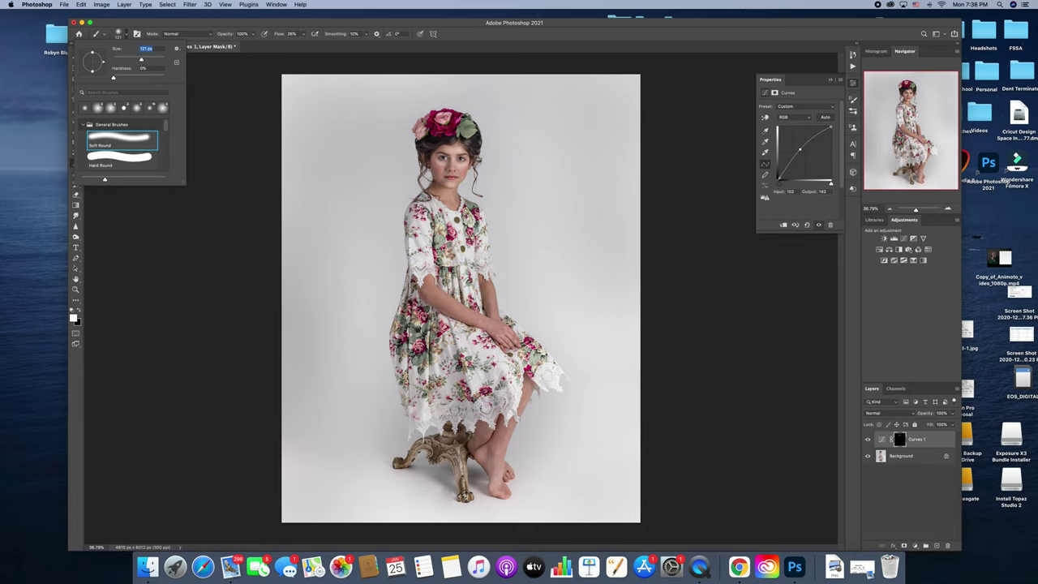
{"action": "left_click", "coordinate": [146, 60]}
{"action": "left_click_drag", "start_coordinate": [429, 286], "coordinate": [485, 324]}
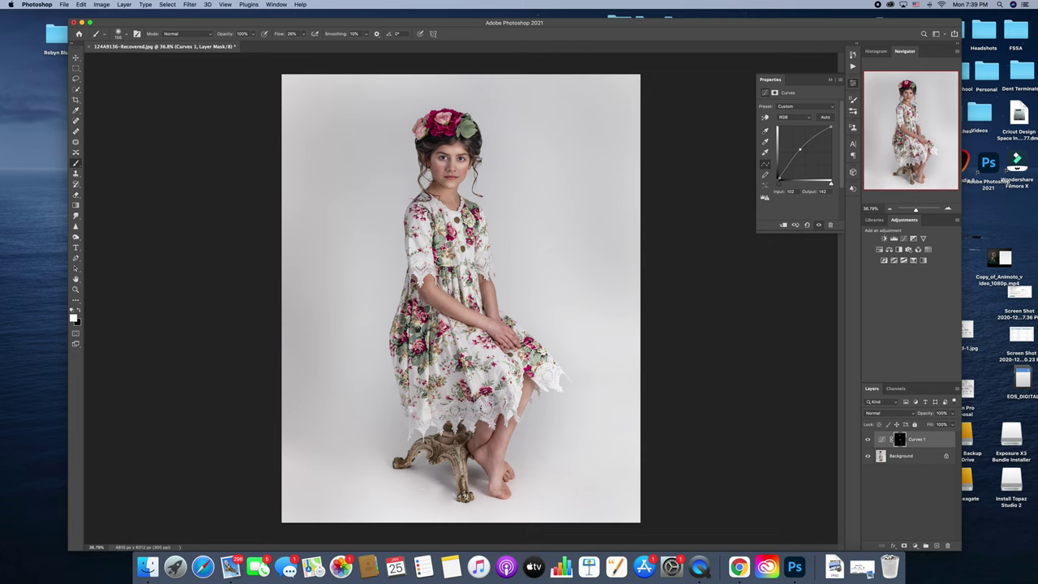
Brighten the pale pink rose at the side of the flower crown by painting on the Curves mask with a 35 px brush at 93% flow.
{"action": "left_click_drag", "start_coordinate": [916, 211], "coordinate": [920, 212]}
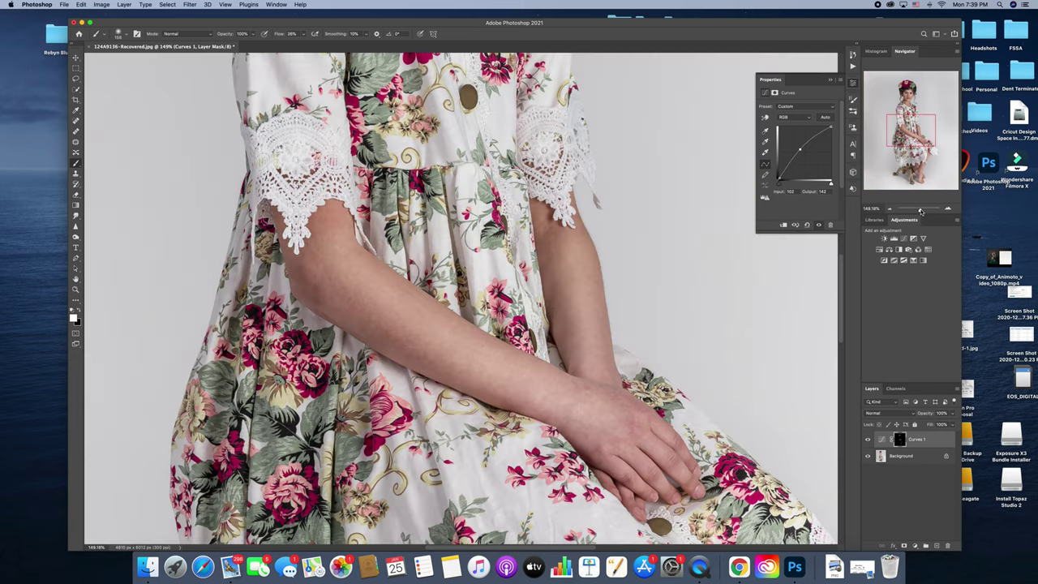
{"action": "left_click_drag", "start_coordinate": [919, 143], "coordinate": [917, 103]}
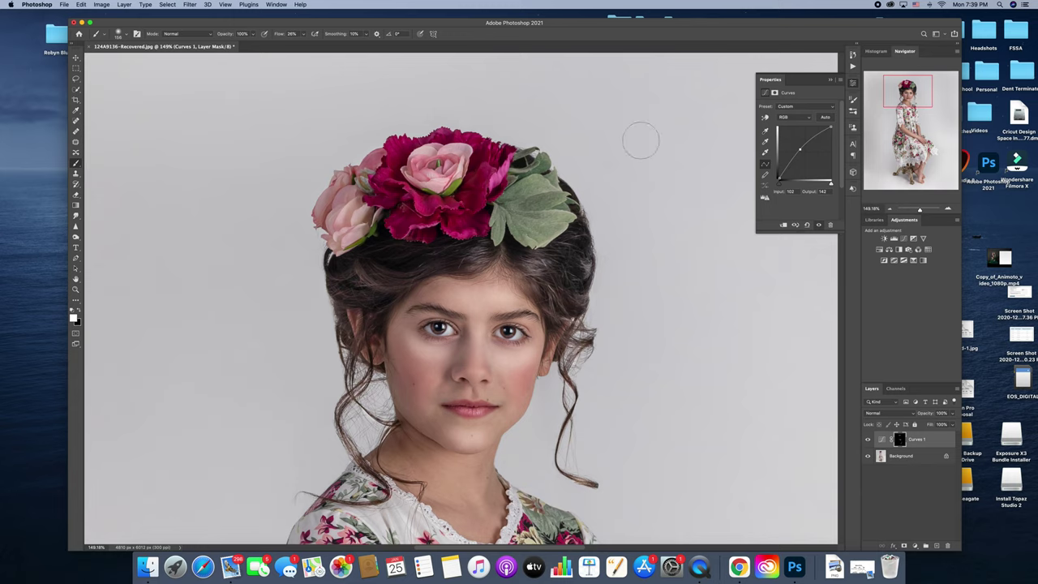
{"action": "left_click", "coordinate": [123, 34]}
{"action": "left_click", "coordinate": [125, 59]}
{"action": "left_click", "coordinate": [304, 34]}
{"action": "left_click_drag", "start_coordinate": [302, 45], "coordinate": [329, 44]}
{"action": "mouse_move", "coordinate": [350, 203]}
{"action": "left_mouse_down"}
{"action": "mouse_move", "coordinate": [341, 224]}
{"action": "mouse_move", "coordinate": [358, 228]}
{"action": "mouse_move", "coordinate": [349, 238]}
{"action": "mouse_move", "coordinate": [350, 193]}
{"action": "mouse_move", "coordinate": [333, 227]}
{"action": "left_mouse_up"}
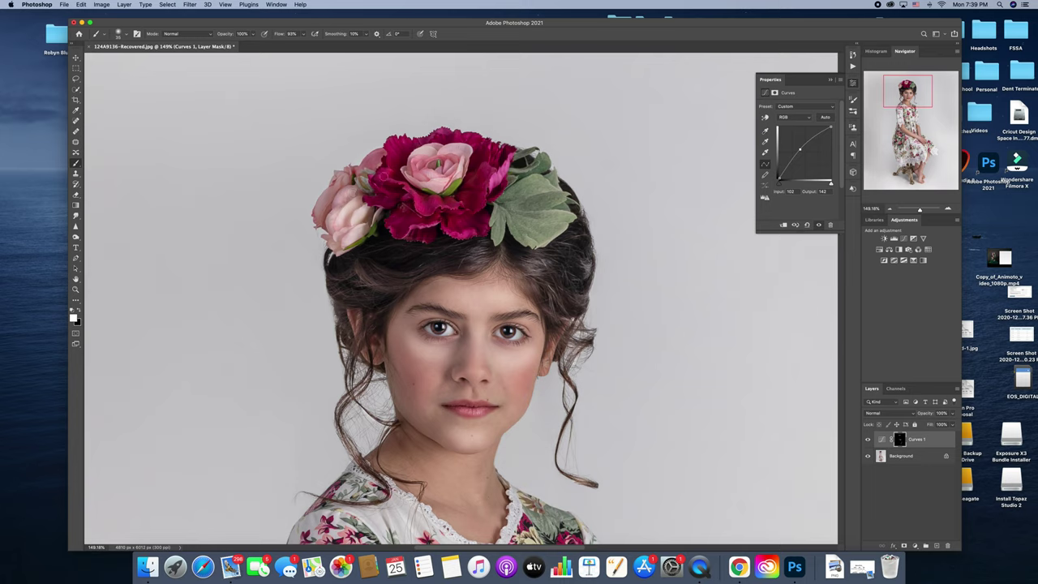
Brighten the magenta flower, its pink centre and the green leaves of the crown by painting white on the Curves mask.
{"action": "mouse_move", "coordinate": [395, 152]}
{"action": "left_mouse_down"}
{"action": "mouse_move", "coordinate": [450, 134]}
{"action": "mouse_move", "coordinate": [511, 162]}
{"action": "left_mouse_up"}
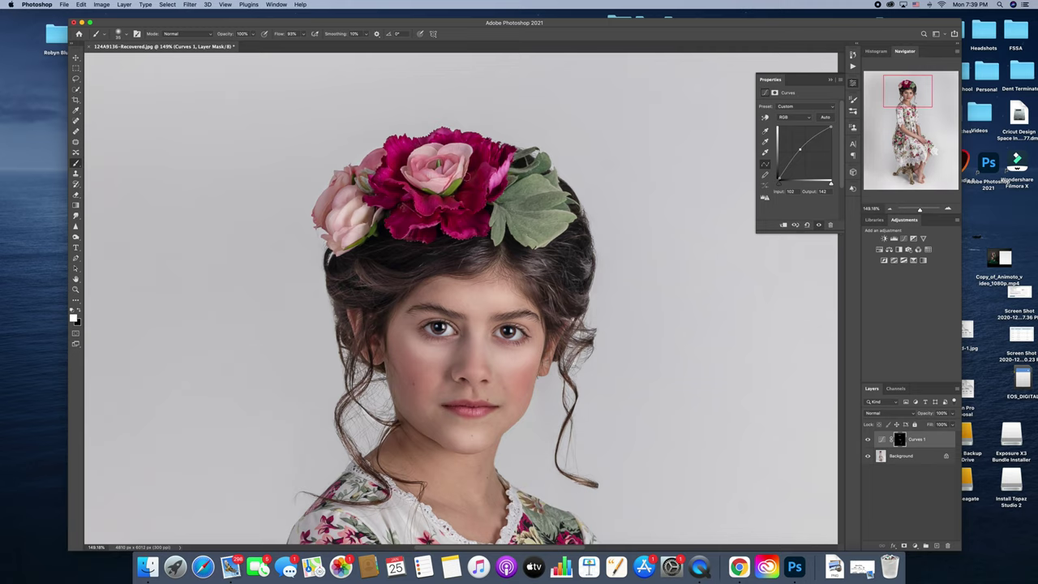
{"action": "left_click_drag", "start_coordinate": [432, 151], "coordinate": [420, 155]}
{"action": "mouse_move", "coordinate": [450, 150]}
{"action": "left_mouse_down"}
{"action": "mouse_move", "coordinate": [460, 151]}
{"action": "mouse_move", "coordinate": [431, 186]}
{"action": "left_mouse_up"}
{"action": "mouse_move", "coordinate": [393, 228]}
{"action": "left_mouse_down"}
{"action": "mouse_move", "coordinate": [487, 226]}
{"action": "mouse_move", "coordinate": [536, 243]}
{"action": "mouse_move", "coordinate": [571, 216]}
{"action": "mouse_move", "coordinate": [538, 183]}
{"action": "mouse_move", "coordinate": [544, 164]}
{"action": "left_mouse_up"}
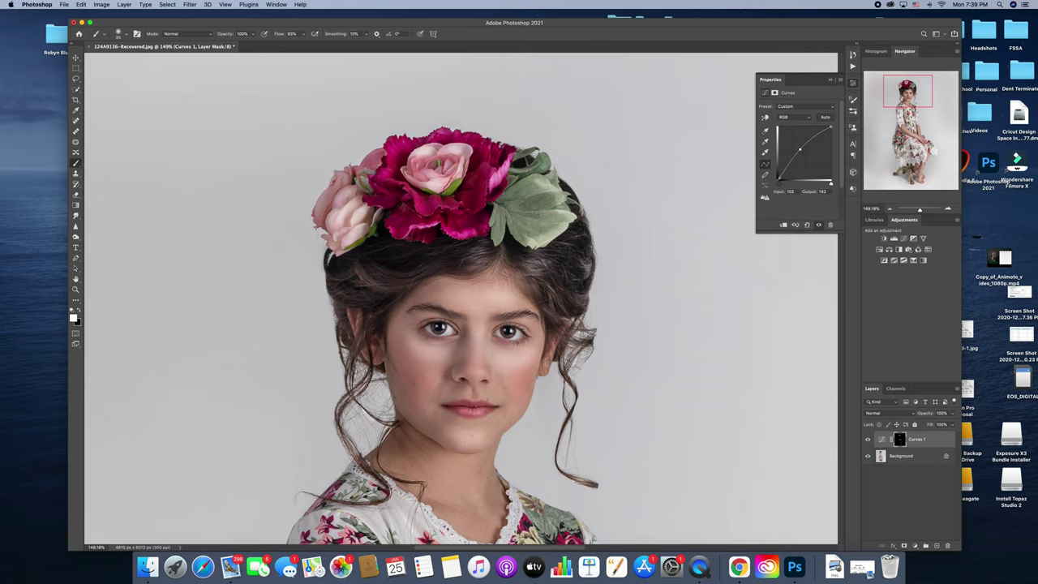
{"action": "mouse_move", "coordinate": [431, 173]}
{"action": "left_mouse_down"}
{"action": "mouse_move", "coordinate": [450, 160]}
{"action": "mouse_move", "coordinate": [423, 162]}
{"action": "left_mouse_up"}
{"action": "mouse_move", "coordinate": [411, 198]}
{"action": "left_mouse_down"}
{"action": "mouse_move", "coordinate": [473, 195]}
{"action": "mouse_move", "coordinate": [470, 209]}
{"action": "left_mouse_up"}
{"action": "left_click_drag", "start_coordinate": [503, 154], "coordinate": [458, 138]}
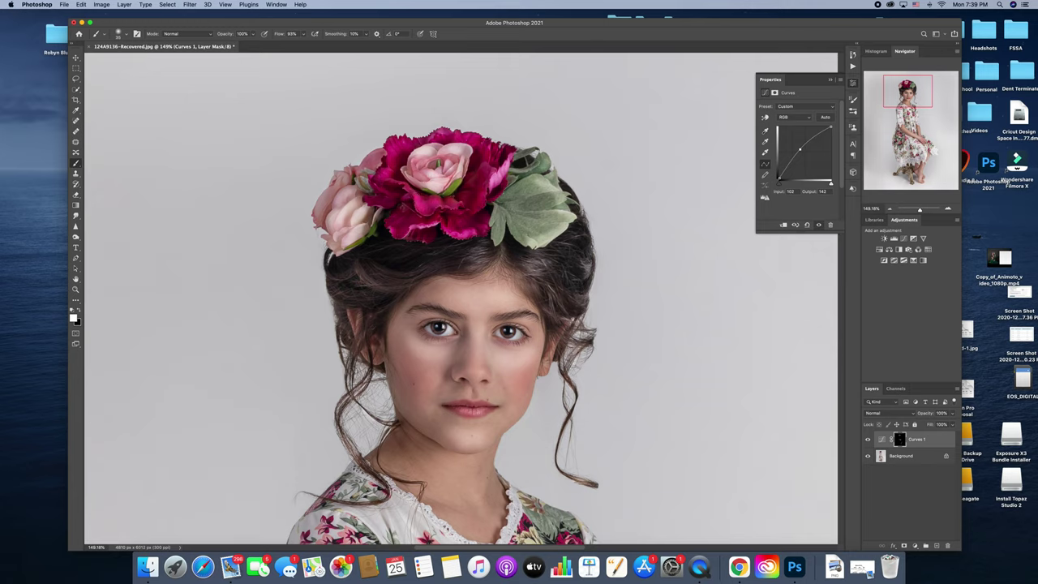
{"action": "left_click_drag", "start_coordinate": [392, 144], "coordinate": [331, 196]}
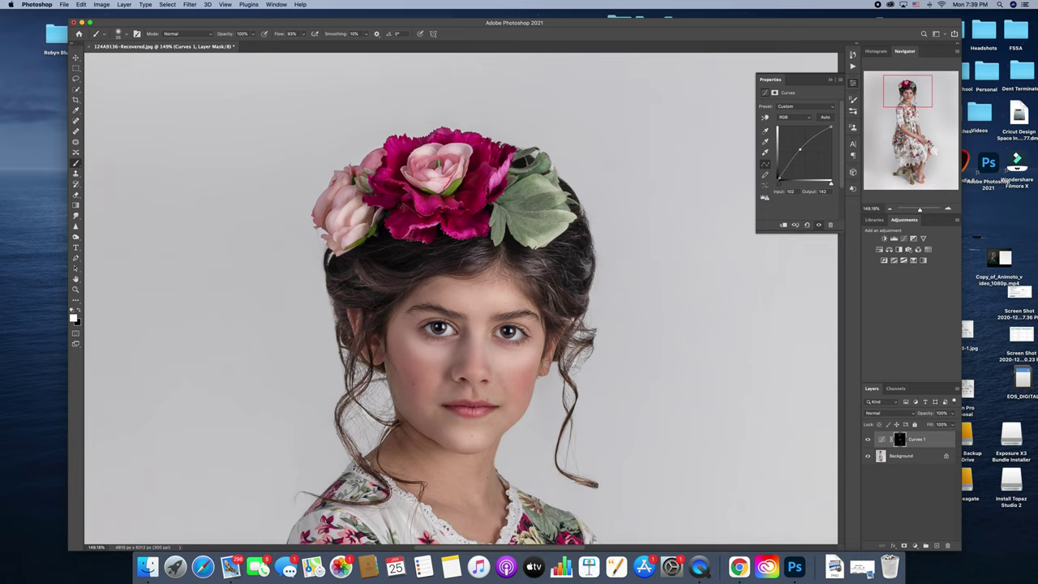
{"action": "left_click_drag", "start_coordinate": [483, 174], "coordinate": [483, 184]}
Brighten the carved stool leg by painting white on the Curves mask with an enlarged soft brush.
{"action": "left_click_drag", "start_coordinate": [918, 210], "coordinate": [916, 210]}
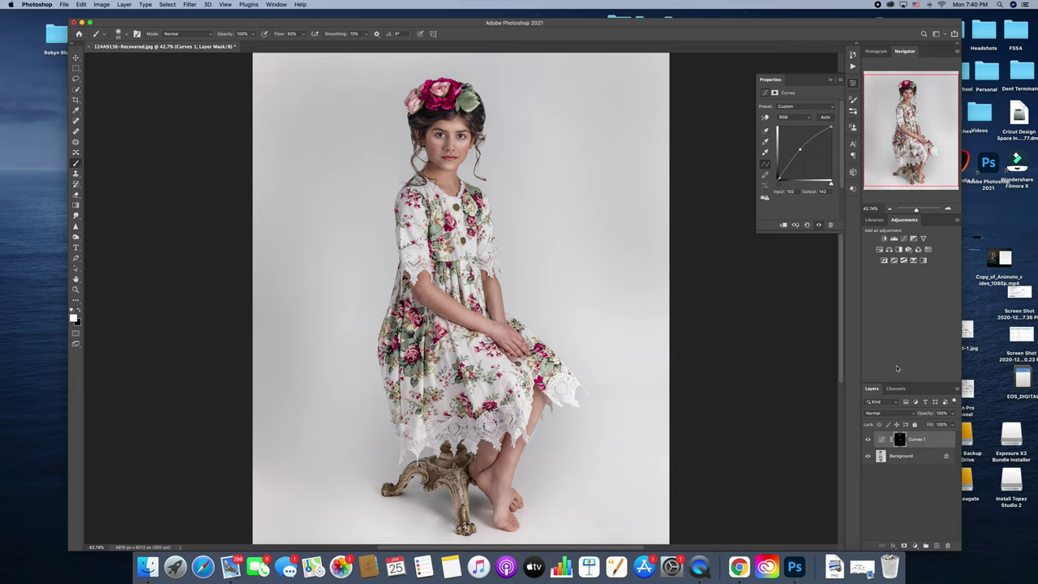
{"action": "key", "text": "super+0"}
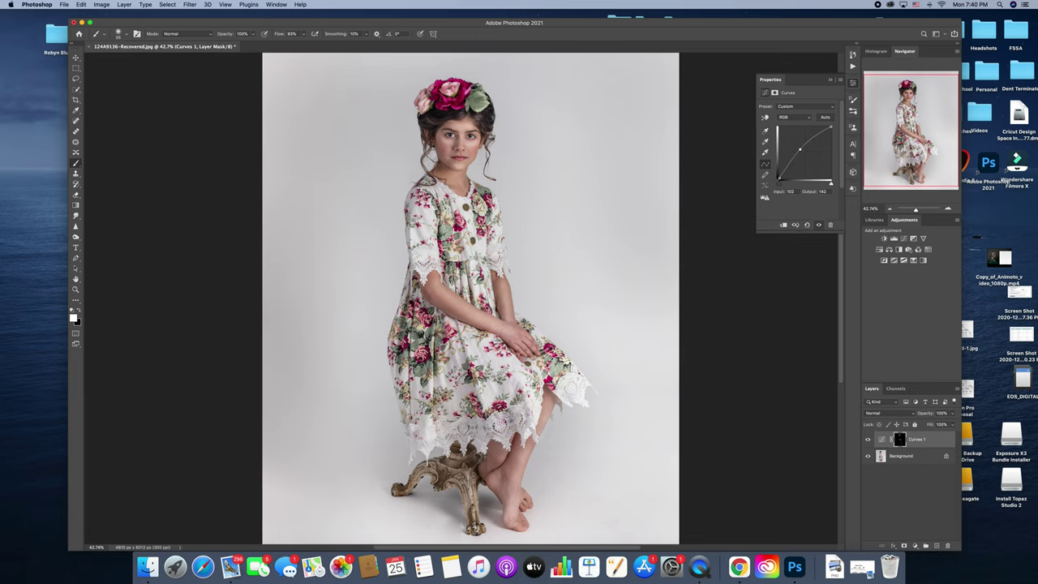
{"action": "left_click", "coordinate": [117, 34]}
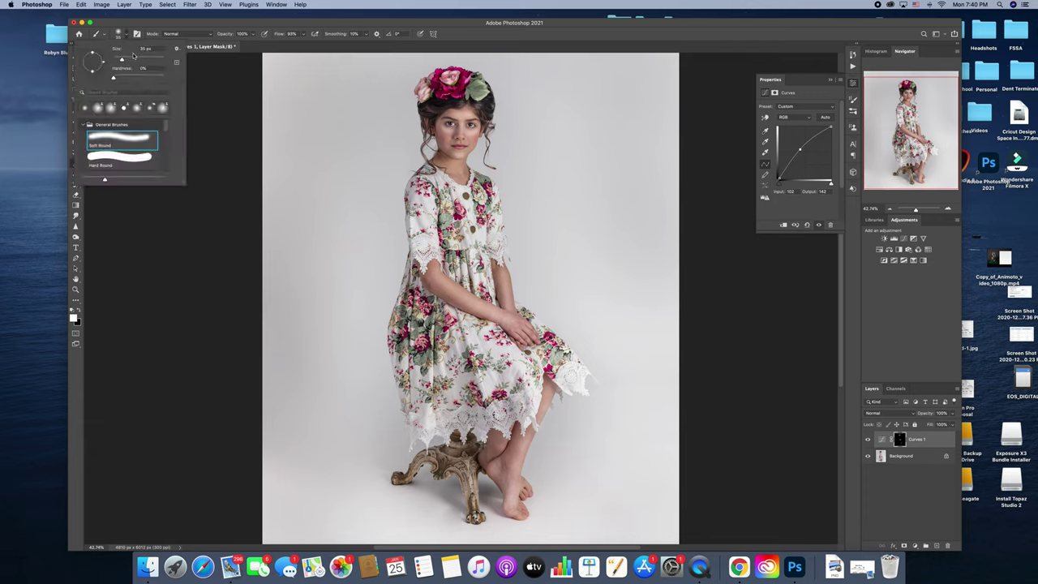
{"action": "left_click_drag", "start_coordinate": [467, 472], "coordinate": [470, 485]}
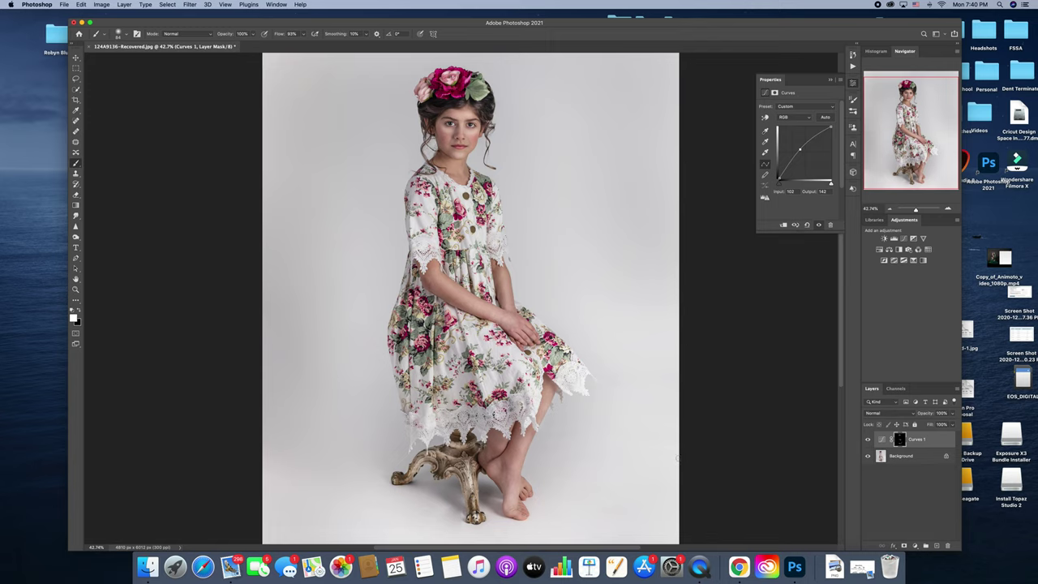
Lower the Curves 1 layer's opacity to 58%, comparing the portrait with and without the layer.
{"action": "left_click", "coordinate": [950, 424]}
{"action": "left_click_drag", "start_coordinate": [950, 424], "coordinate": [930, 426]}
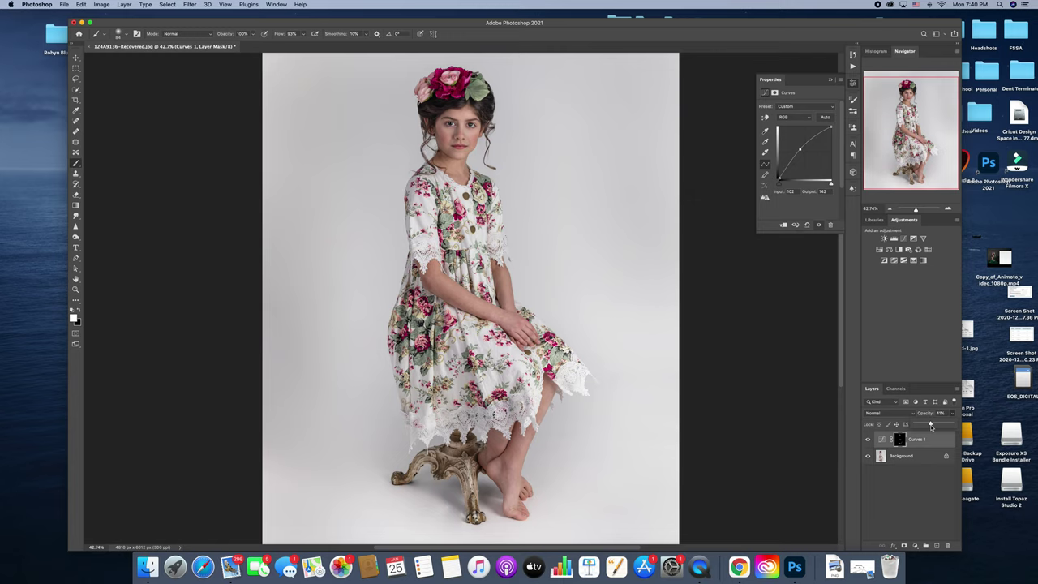
{"action": "left_click_drag", "start_coordinate": [931, 426], "coordinate": [930, 427]}
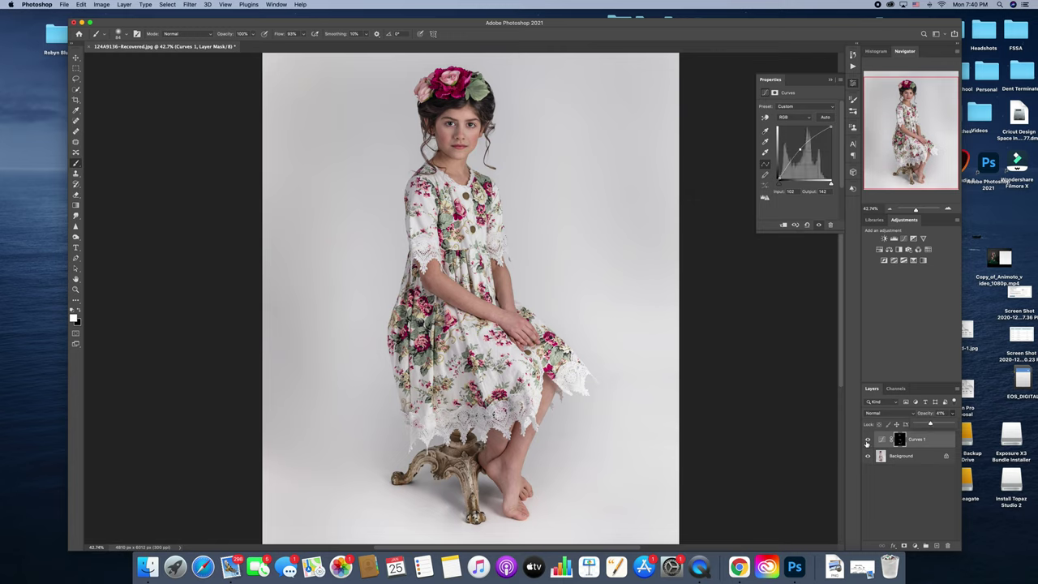
{"action": "left_click", "coordinate": [867, 440]}
{"action": "left_click", "coordinate": [867, 440]}
{"action": "left_click", "coordinate": [952, 413]}
{"action": "left_click_drag", "start_coordinate": [932, 427], "coordinate": [929, 427]}
{"action": "left_click_drag", "start_coordinate": [929, 427], "coordinate": [938, 426]}
Switch the painting colour to black and set the soft brush to 348 px at 37% flow.
{"action": "key", "text": "x"}
{"action": "left_click", "coordinate": [125, 35]}
{"action": "left_click_drag", "start_coordinate": [148, 59], "coordinate": [156, 59]}
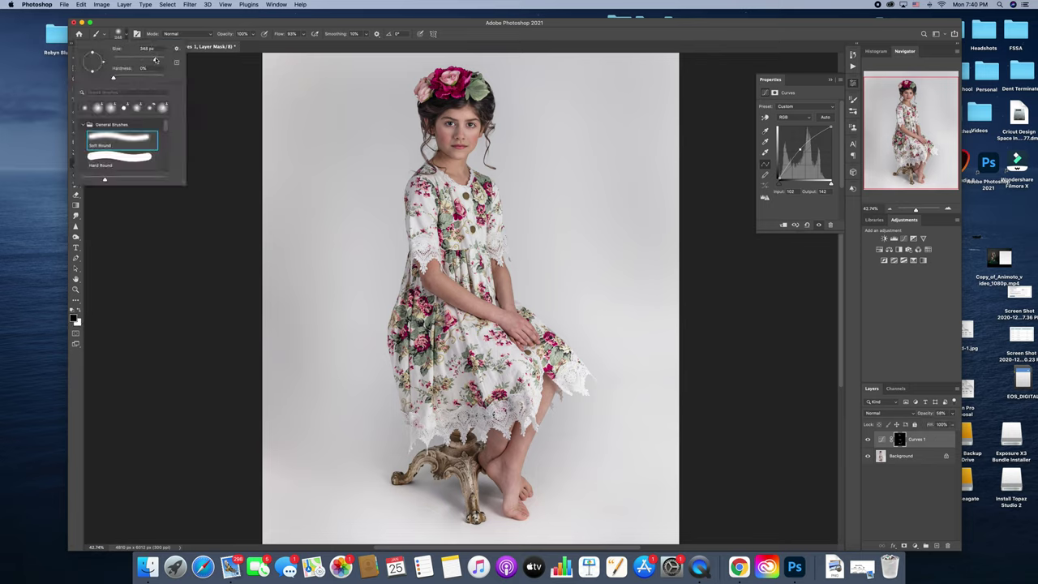
{"action": "left_click", "coordinate": [304, 36]}
{"action": "left_click_drag", "start_coordinate": [303, 37], "coordinate": [280, 46]}
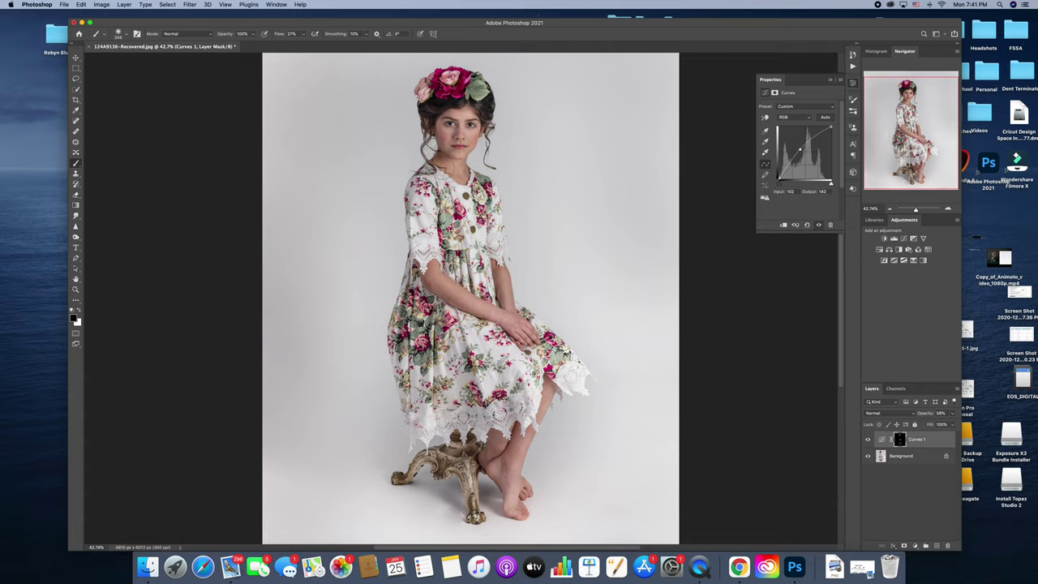
{"action": "scroll", "coordinate": [554, 330], "scroll_direction": "left", "scroll_amount": 1}
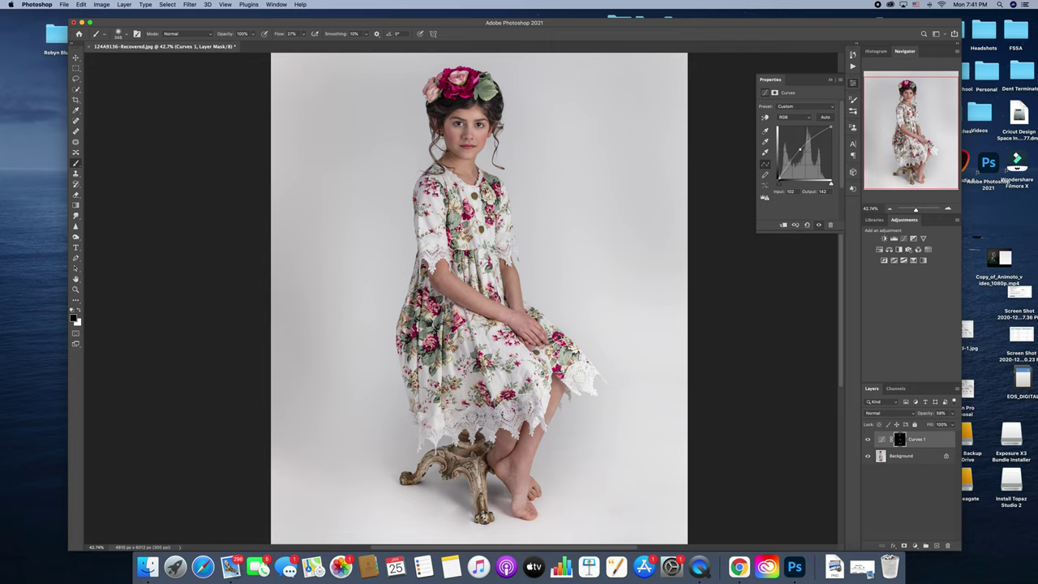
Toggle the Curves 1 layer off and on to compare the brightening, and flatten the image into a single Background layer.
{"action": "left_click", "coordinate": [867, 439]}
{"action": "left_click", "coordinate": [868, 439]}
{"action": "left_click", "coordinate": [868, 439]}
{"action": "left_click", "coordinate": [867, 439]}
{"action": "left_click", "coordinate": [868, 440]}
{"action": "left_click", "coordinate": [868, 439]}
{"action": "right_click", "coordinate": [908, 458]}
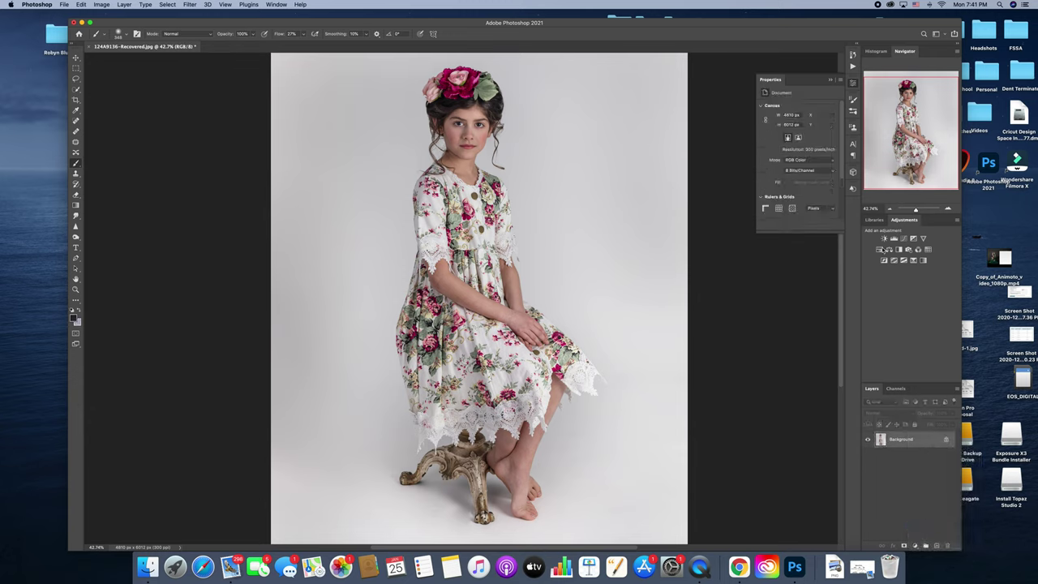
Add a darkening Curves adjustment layer lowered at input 163 to about output 98, and invert its mask to black.
{"action": "left_click", "coordinate": [905, 238]}
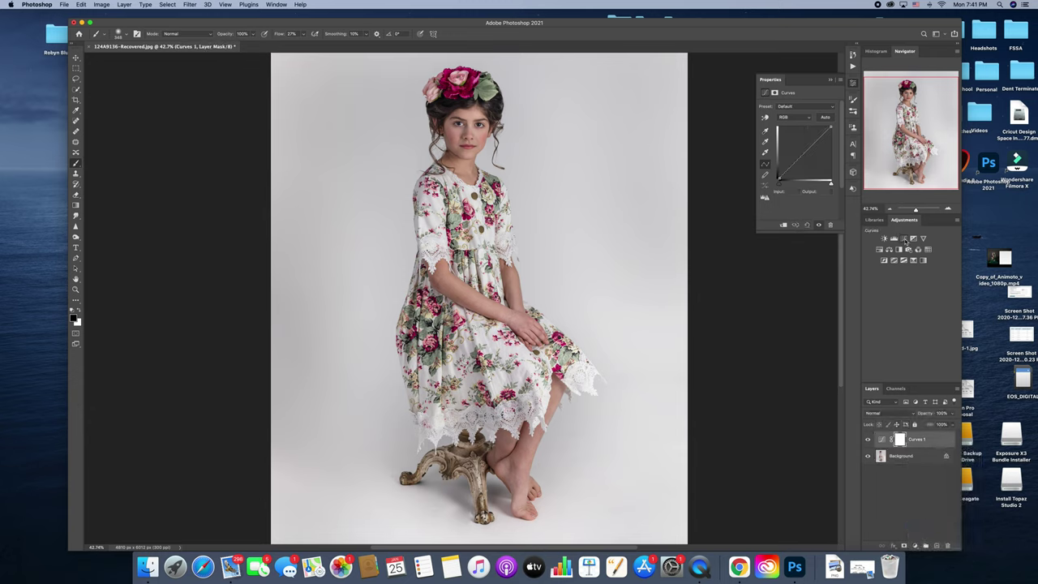
{"action": "left_click", "coordinate": [805, 152]}
{"action": "mouse_move", "coordinate": [805, 153]}
{"action": "left_mouse_down"}
{"action": "mouse_move", "coordinate": [791, 142]}
{"action": "mouse_move", "coordinate": [813, 169]}
{"action": "mouse_move", "coordinate": [802, 151]}
{"action": "mouse_move", "coordinate": [813, 161]}
{"action": "left_mouse_up"}
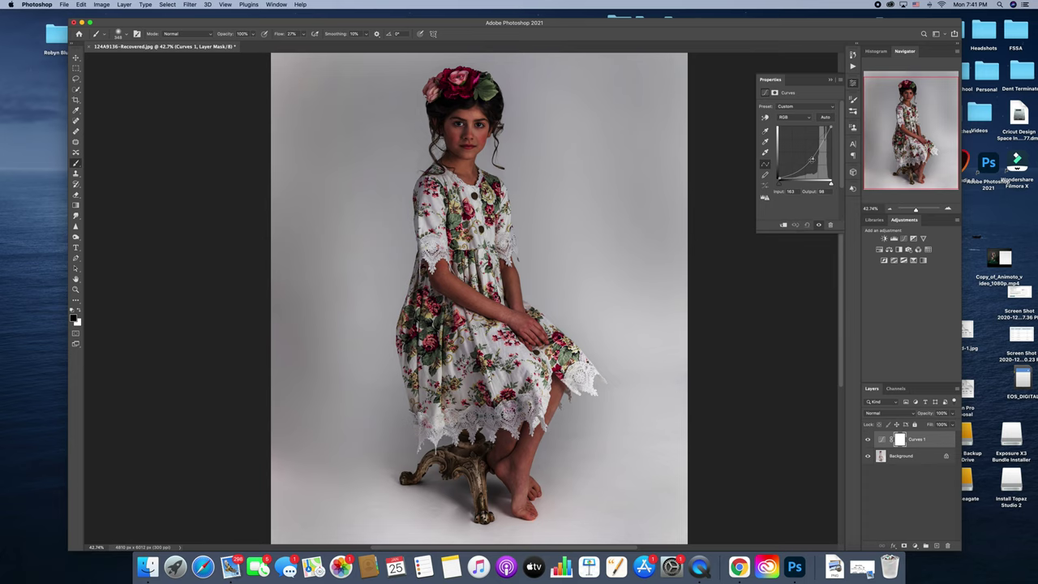
{"action": "key", "text": "super+i"}
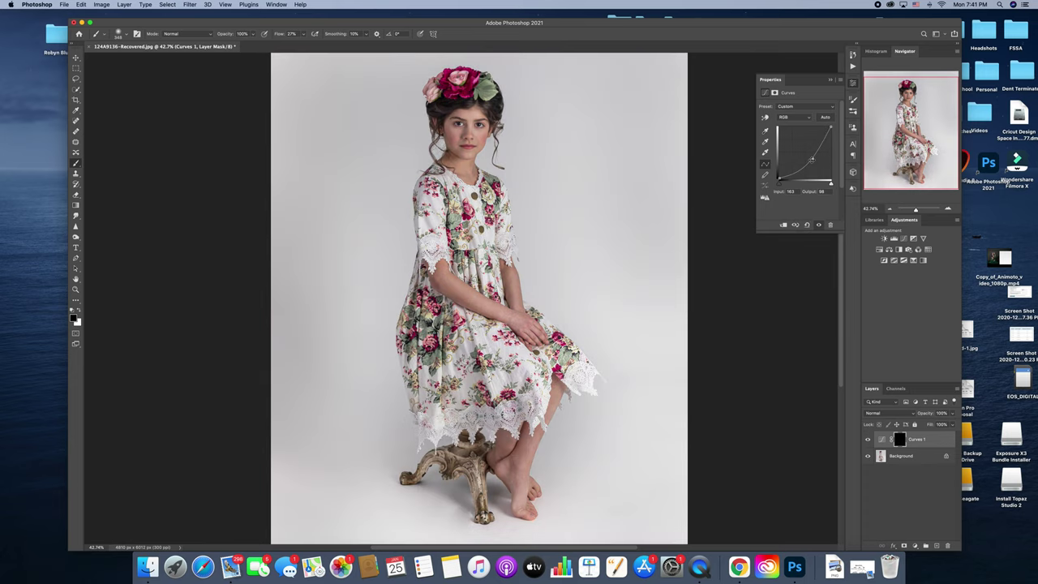
{"action": "left_click_drag", "start_coordinate": [915, 210], "coordinate": [918, 211]}
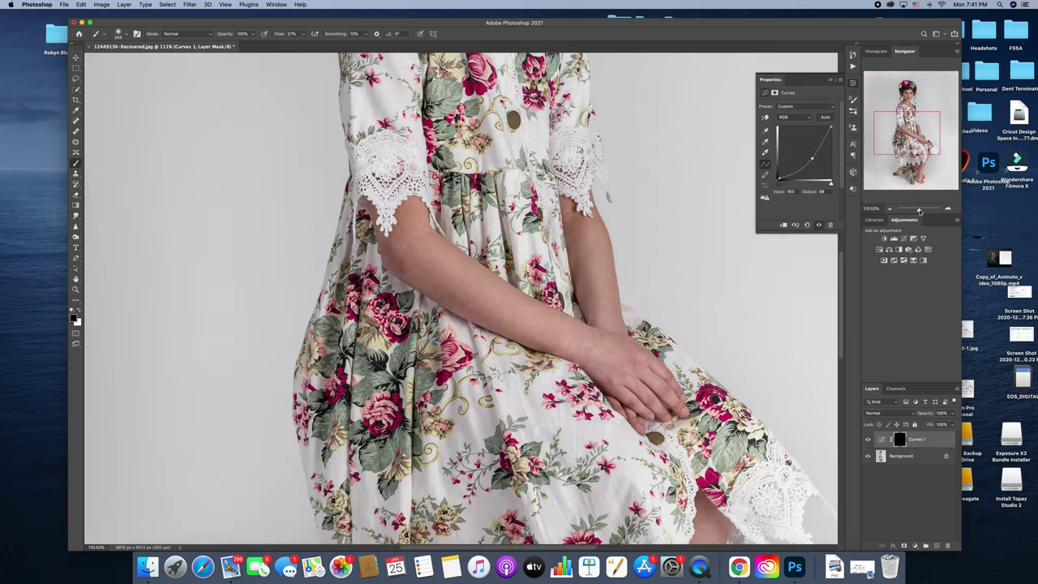
Switch the painting colour to white and set the soft brush to 55 px for the Curves 1 mask.
{"action": "scroll", "coordinate": [227, 162], "scroll_direction": "up", "scroll_amount": 10}
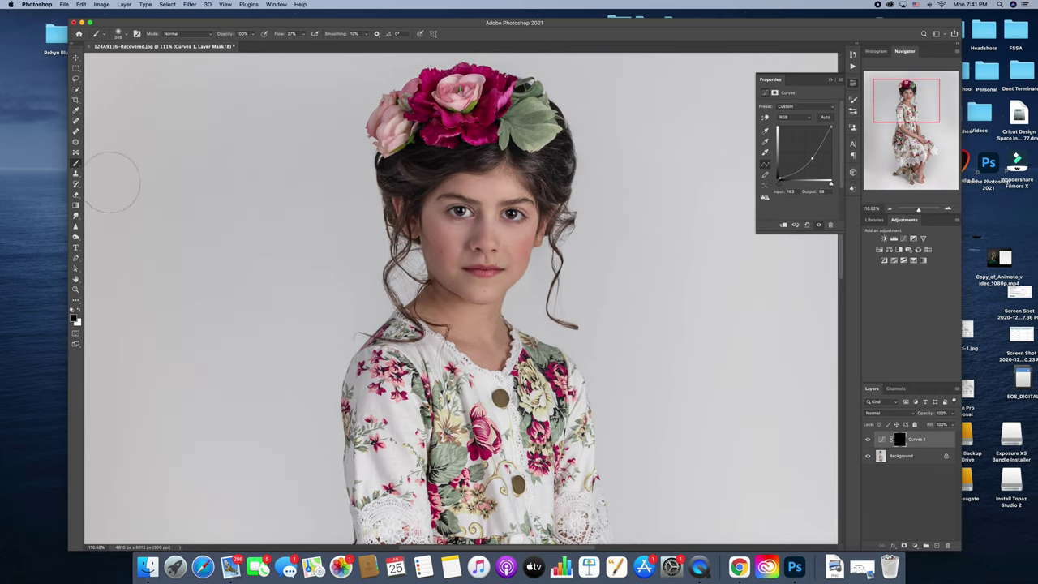
{"action": "left_click", "coordinate": [79, 311]}
{"action": "left_click", "coordinate": [125, 34]}
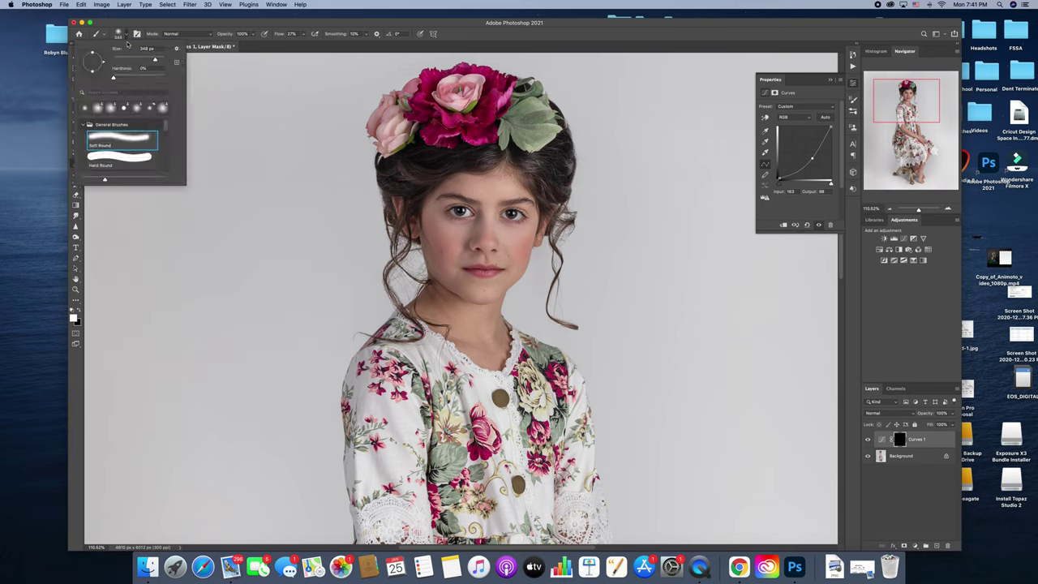
{"action": "left_click", "coordinate": [126, 59]}
{"action": "left_click", "coordinate": [414, 116]}
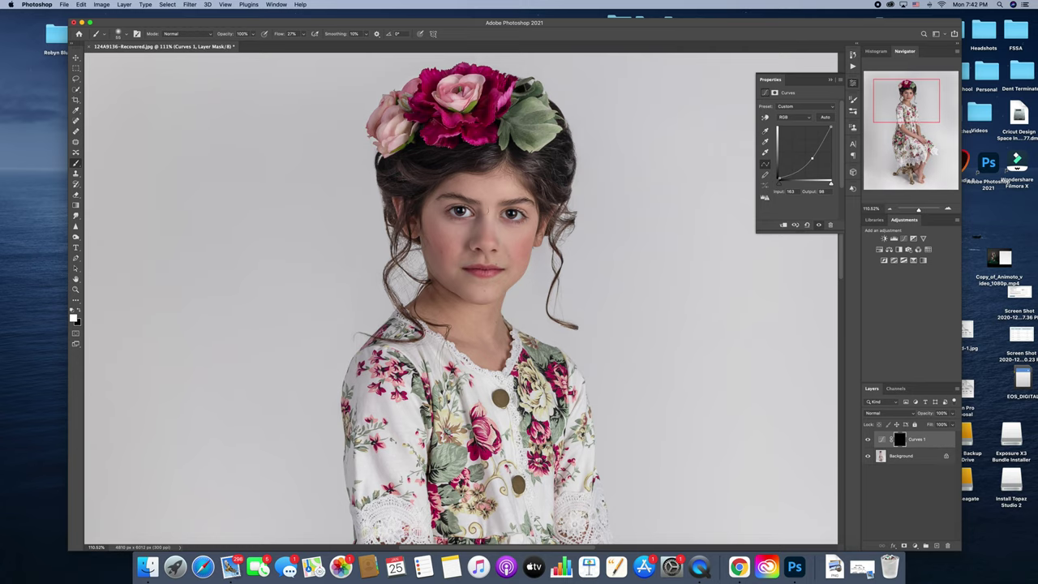
Set the soft brush to 11 px at 100% flow and darken the irises of both eyes on the Curves 1 mask.
{"action": "left_click_drag", "start_coordinate": [918, 210], "coordinate": [921, 211]}
{"action": "scroll", "coordinate": [512, 187], "scroll_direction": "up", "scroll_amount": 2}
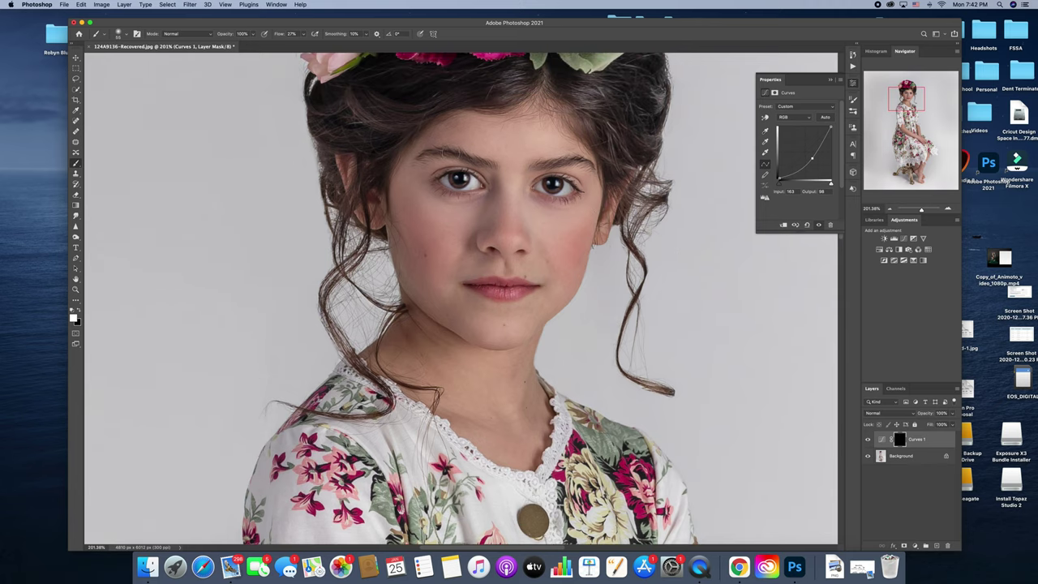
{"action": "left_click", "coordinate": [120, 36]}
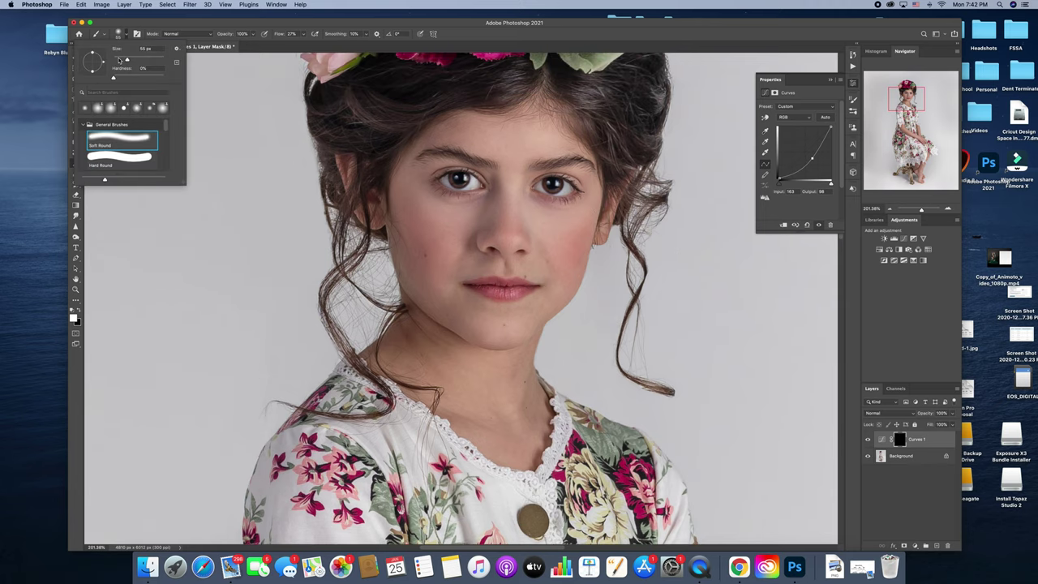
{"action": "left_click", "coordinate": [119, 60]}
{"action": "left_click", "coordinate": [304, 36]}
{"action": "left_click_drag", "start_coordinate": [304, 44], "coordinate": [330, 44]}
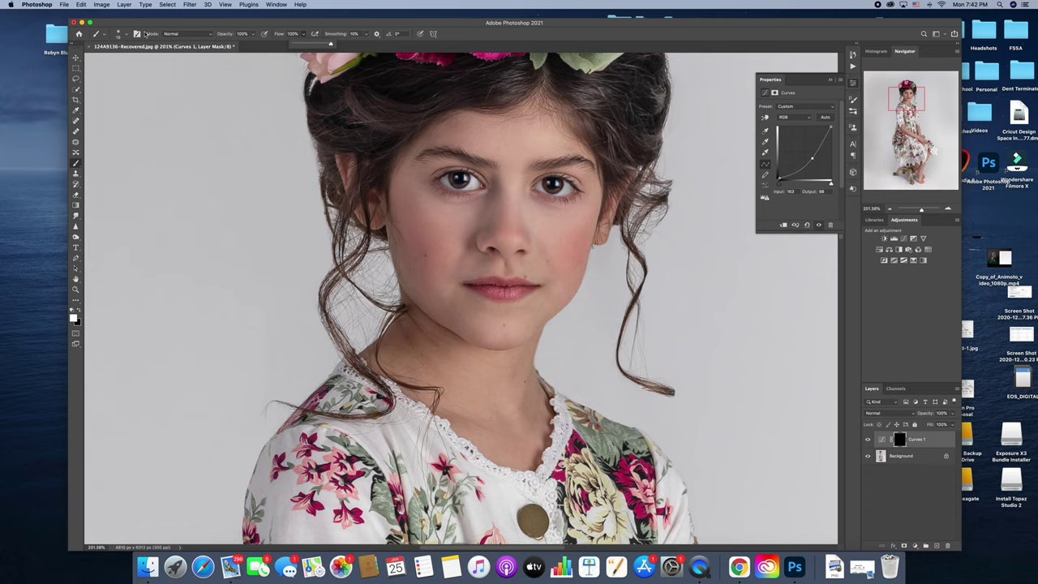
{"action": "left_click", "coordinate": [120, 35]}
{"action": "left_click_drag", "start_coordinate": [117, 60], "coordinate": [114, 60]}
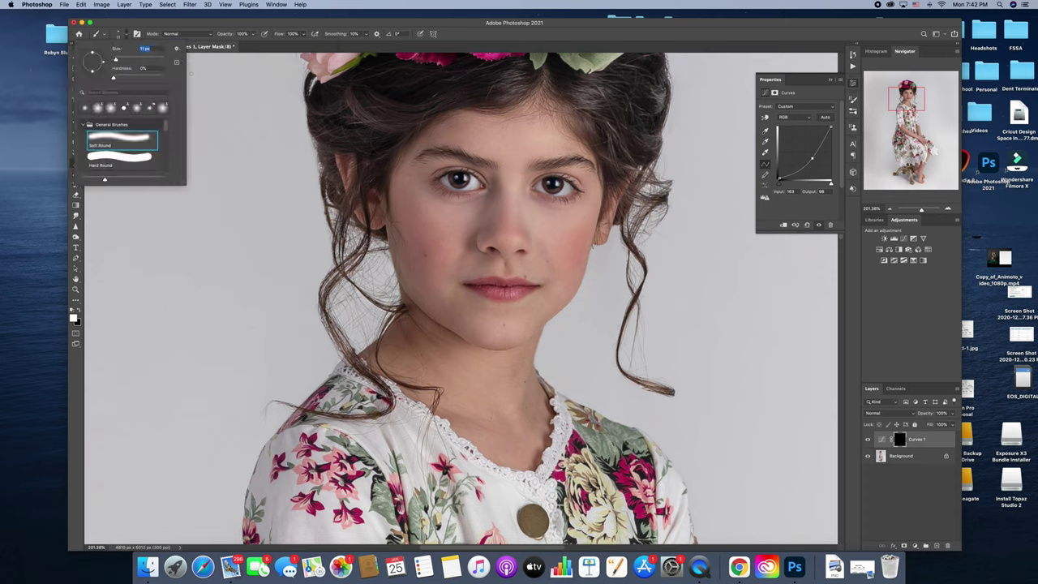
{"action": "left_click", "coordinate": [191, 74]}
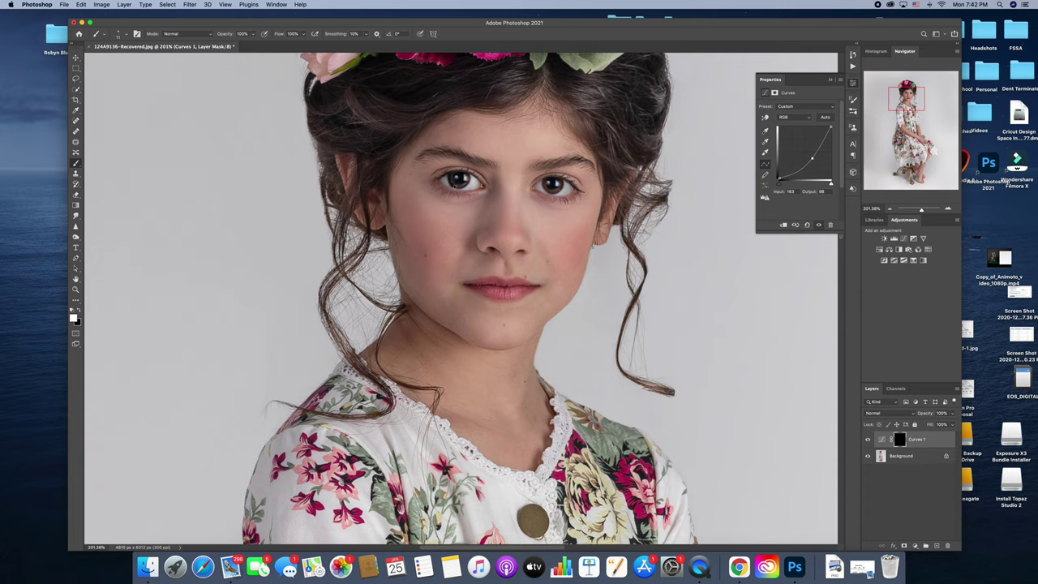
{"action": "left_click", "coordinate": [81, 5]}
{"action": "left_click", "coordinate": [85, 7]}
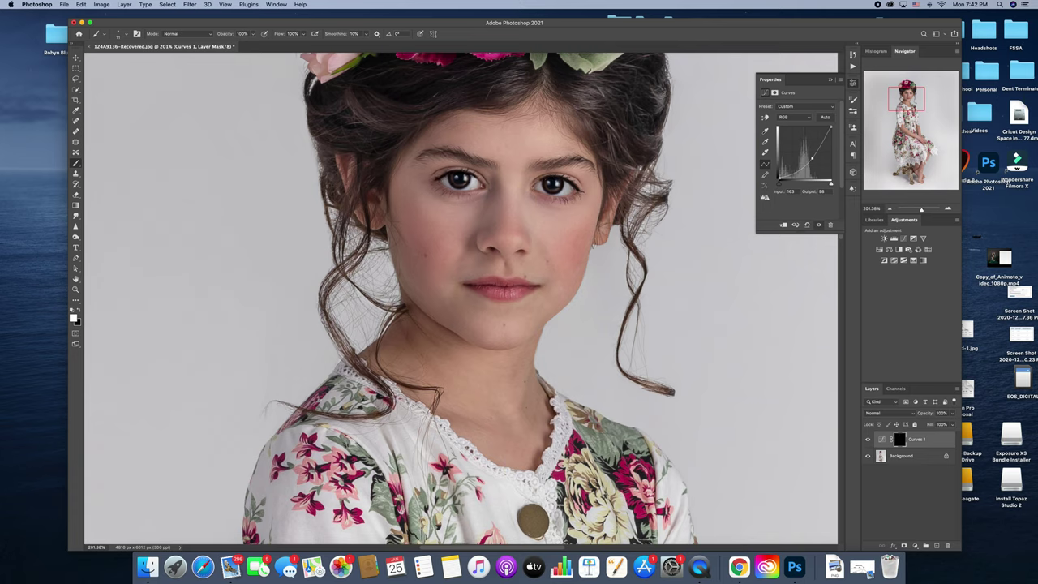
Set the soft brush to about 46 px at 9% flow and burn the face's contours from forehead to jaw.
{"action": "left_click_drag", "start_coordinate": [922, 210], "coordinate": [919, 209]}
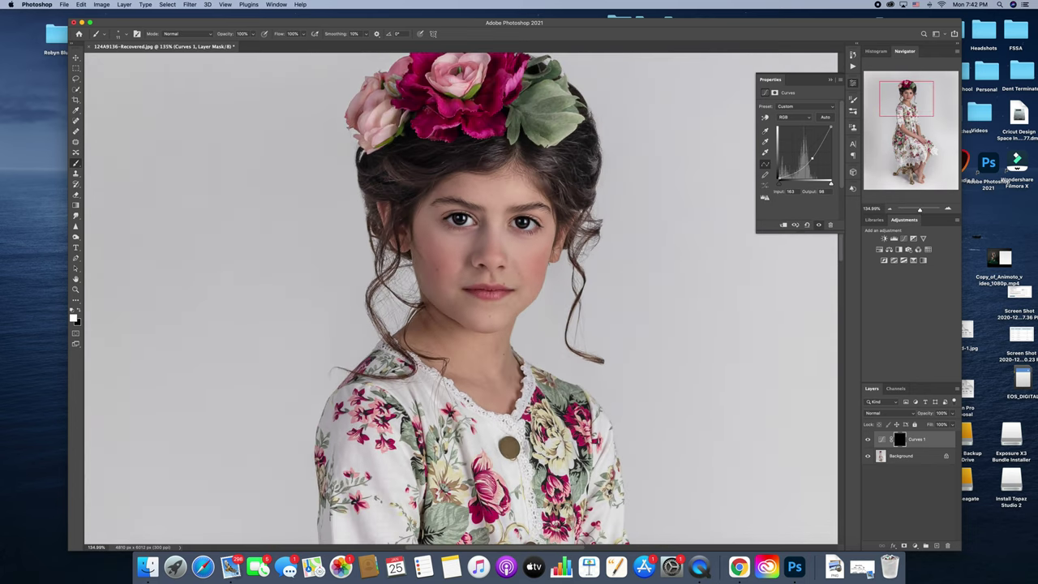
{"action": "left_click", "coordinate": [119, 35]}
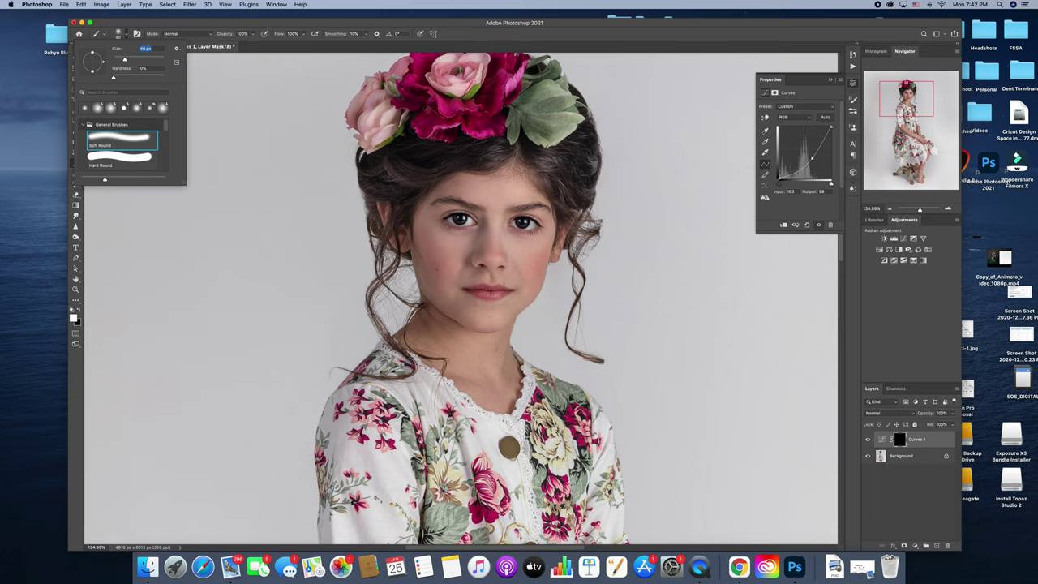
{"action": "left_click_drag", "start_coordinate": [304, 35], "coordinate": [270, 46]}
{"action": "left_click", "coordinate": [505, 168]}
{"action": "mouse_move", "coordinate": [501, 169]}
{"action": "left_mouse_down"}
{"action": "mouse_move", "coordinate": [462, 175]}
{"action": "mouse_move", "coordinate": [418, 205]}
{"action": "mouse_move", "coordinate": [406, 250]}
{"action": "mouse_move", "coordinate": [447, 311]}
{"action": "left_mouse_up"}
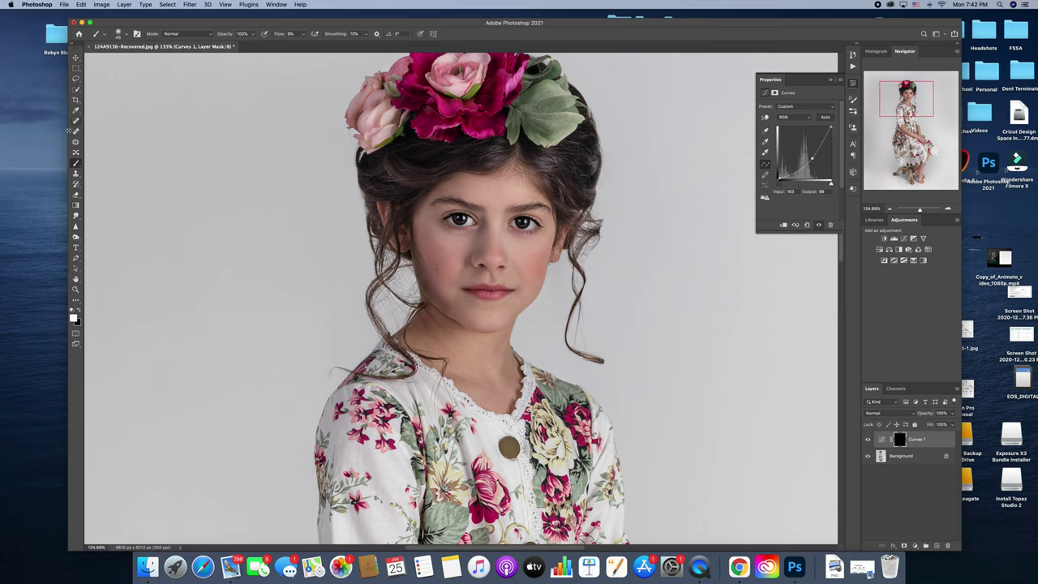
{"action": "scroll", "coordinate": [105, 233], "scroll_direction": "down", "scroll_amount": 1}
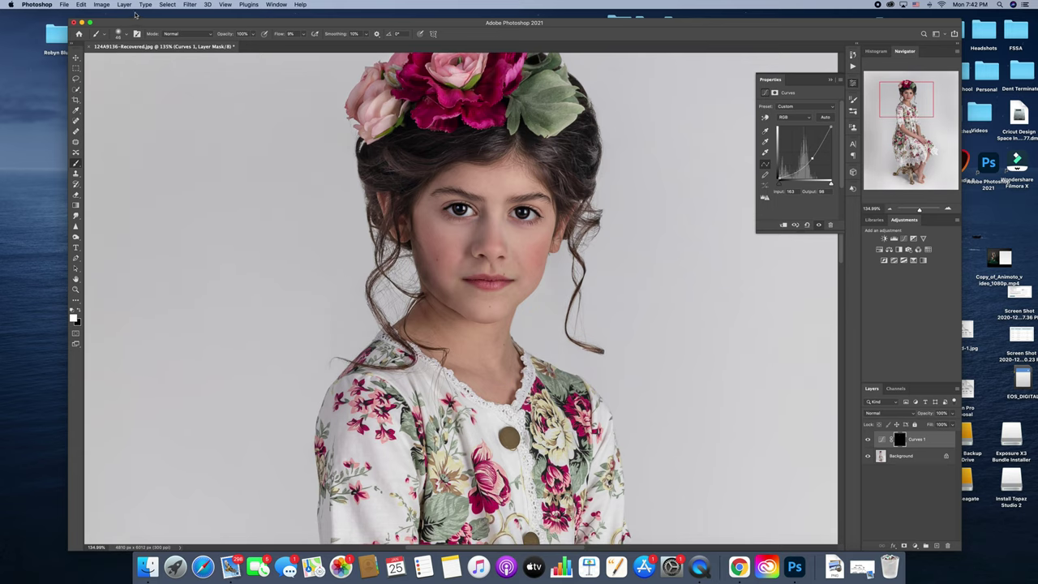
{"action": "left_click", "coordinate": [80, 6]}
{"action": "left_click", "coordinate": [84, 15]}
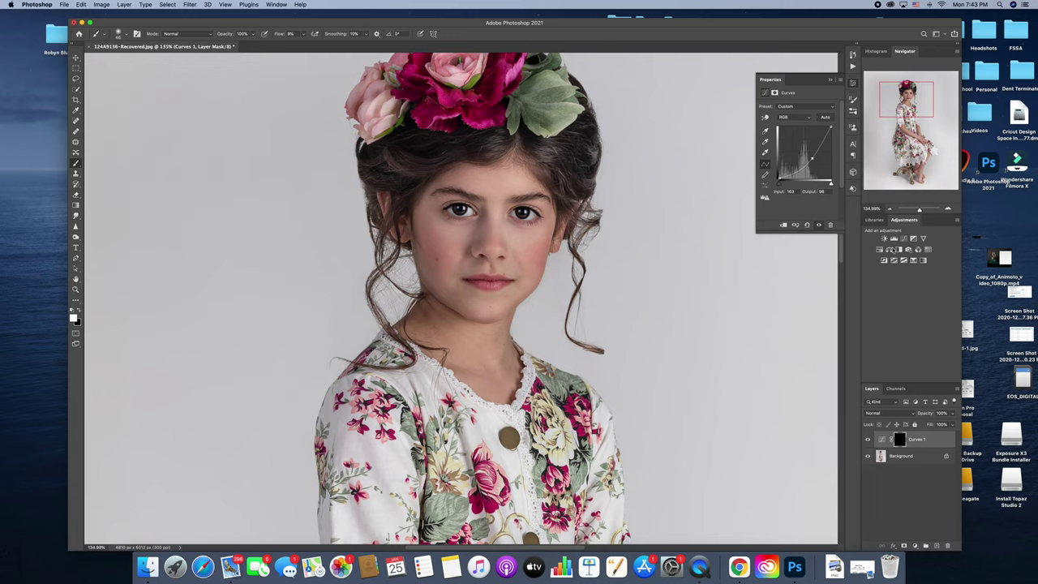
Toggle the Curves 1 layer off and on to compare the face and eyes with and without the darkening.
{"action": "left_click_drag", "start_coordinate": [919, 210], "coordinate": [918, 212]}
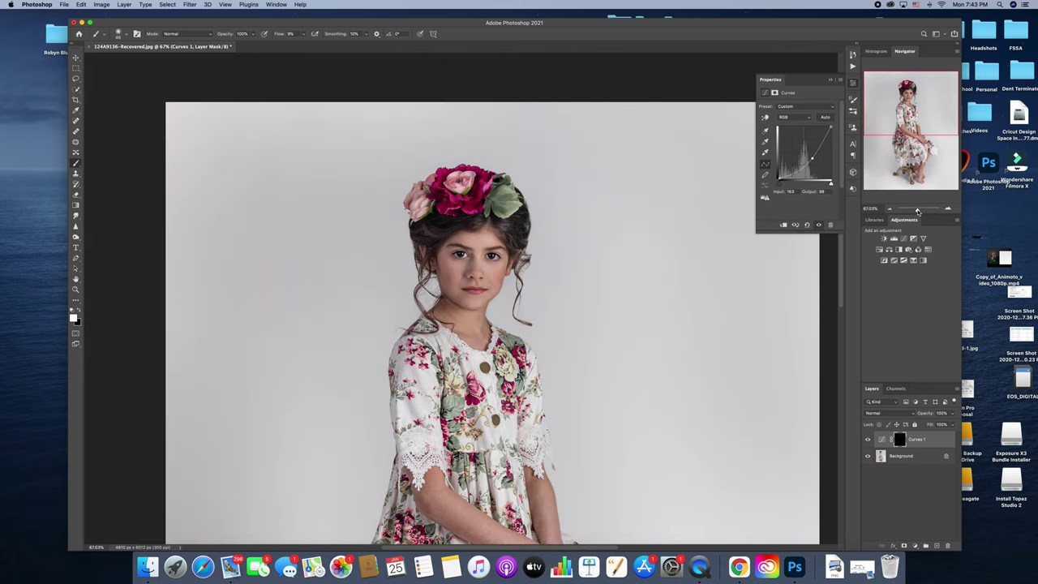
{"action": "left_click", "coordinate": [867, 439]}
{"action": "left_click", "coordinate": [867, 439]}
{"action": "left_click", "coordinate": [868, 439]}
{"action": "left_click", "coordinate": [867, 439]}
Enlarge the soft brush for burning the full figure on the Curves 1 mask.
{"action": "left_click", "coordinate": [919, 209]}
{"action": "left_click_drag", "start_coordinate": [921, 210], "coordinate": [916, 212]}
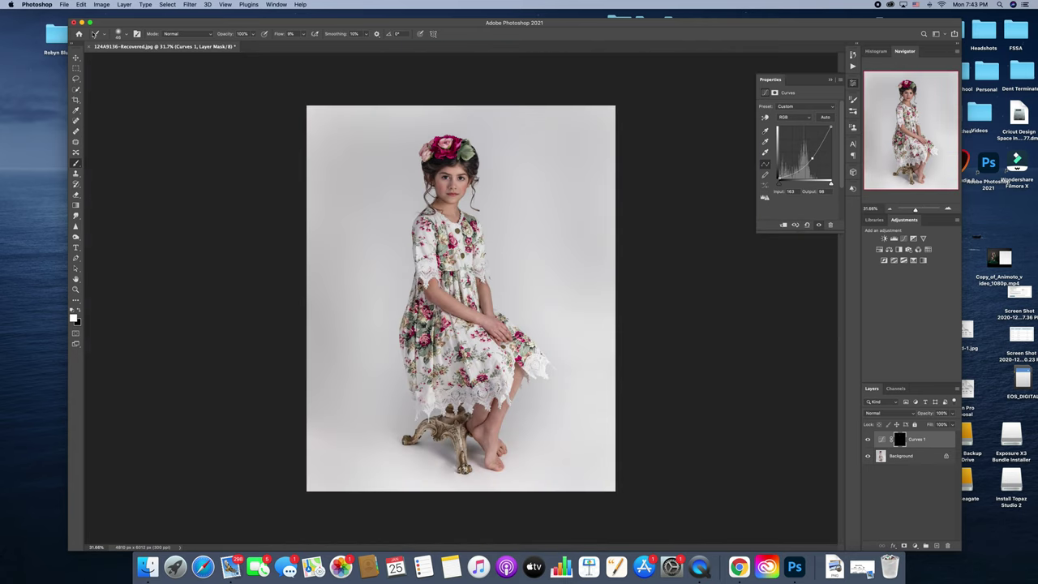
{"action": "left_click", "coordinate": [119, 35]}
{"action": "left_click", "coordinate": [130, 61]}
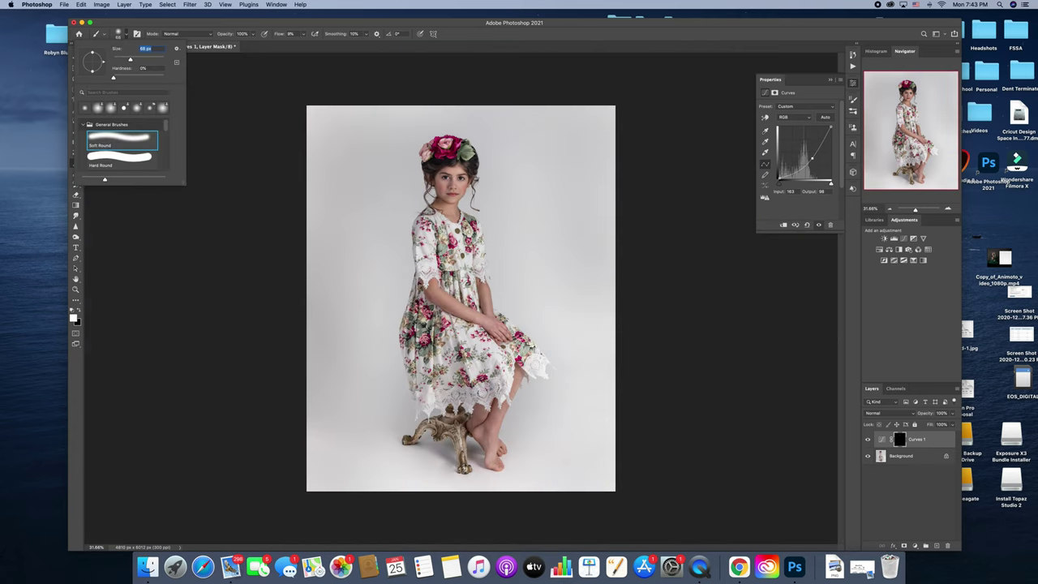
{"action": "left_click", "coordinate": [137, 61]}
{"action": "key", "text": "Return"}
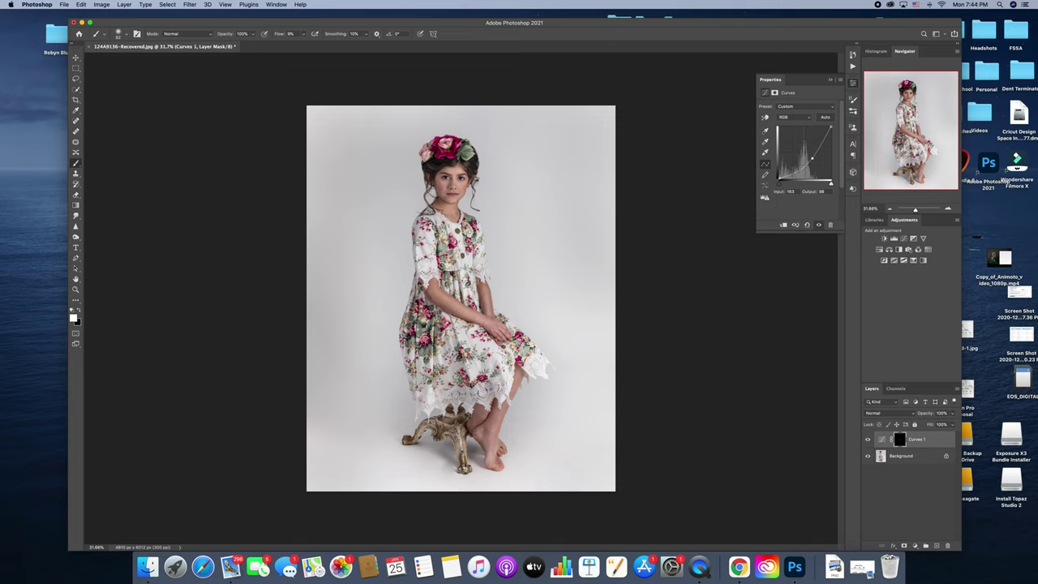
Compare the portrait with and without Curves 1, and burn the floral dress with the soft brush at about 300 px.
{"action": "left_click", "coordinate": [868, 440]}
{"action": "left_click", "coordinate": [868, 440]}
{"action": "left_click", "coordinate": [869, 440]}
{"action": "left_click", "coordinate": [869, 440]}
{"action": "left_click", "coordinate": [120, 37]}
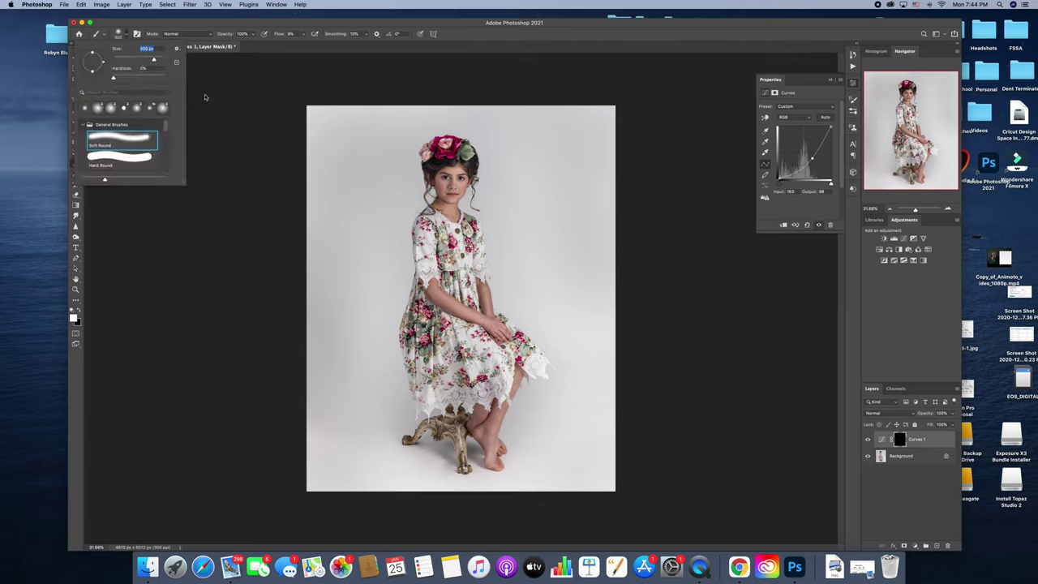
{"action": "left_click_drag", "start_coordinate": [423, 233], "coordinate": [424, 268]}
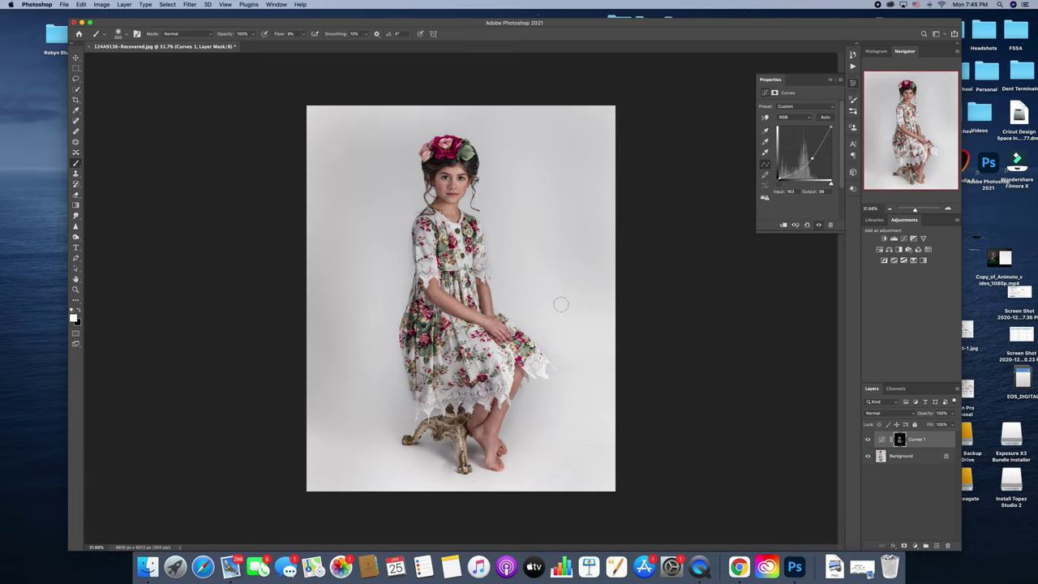
Lower the Curves 1 layer's opacity to 53% and compare the portrait with and without the layer.
{"action": "left_click", "coordinate": [951, 413]}
{"action": "left_click_drag", "start_coordinate": [952, 420], "coordinate": [936, 425]}
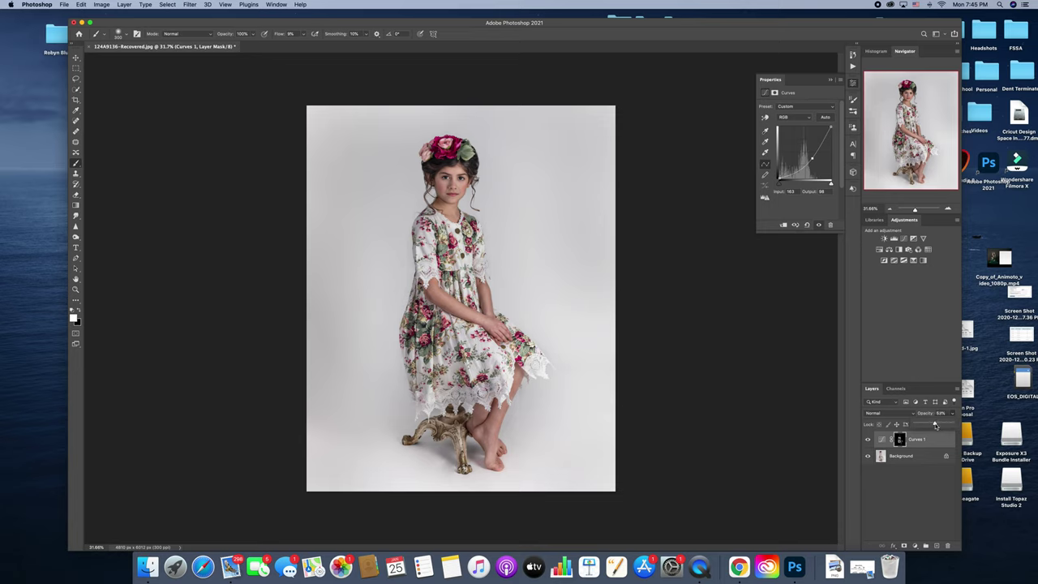
{"action": "left_click", "coordinate": [867, 440]}
{"action": "left_click", "coordinate": [868, 439]}
{"action": "left_click", "coordinate": [867, 440]}
{"action": "left_click", "coordinate": [867, 440]}
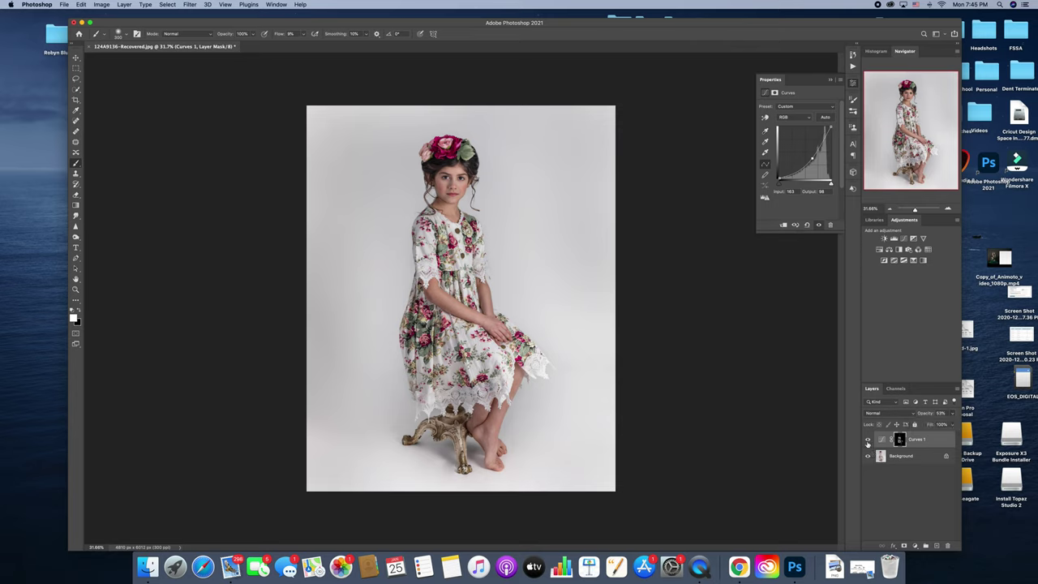
Check the burned effect once more by toggling Curves 1, and flatten the image into a single layer.
{"action": "left_click", "coordinate": [868, 439]}
{"action": "left_click", "coordinate": [867, 439]}
{"action": "right_click", "coordinate": [895, 456]}
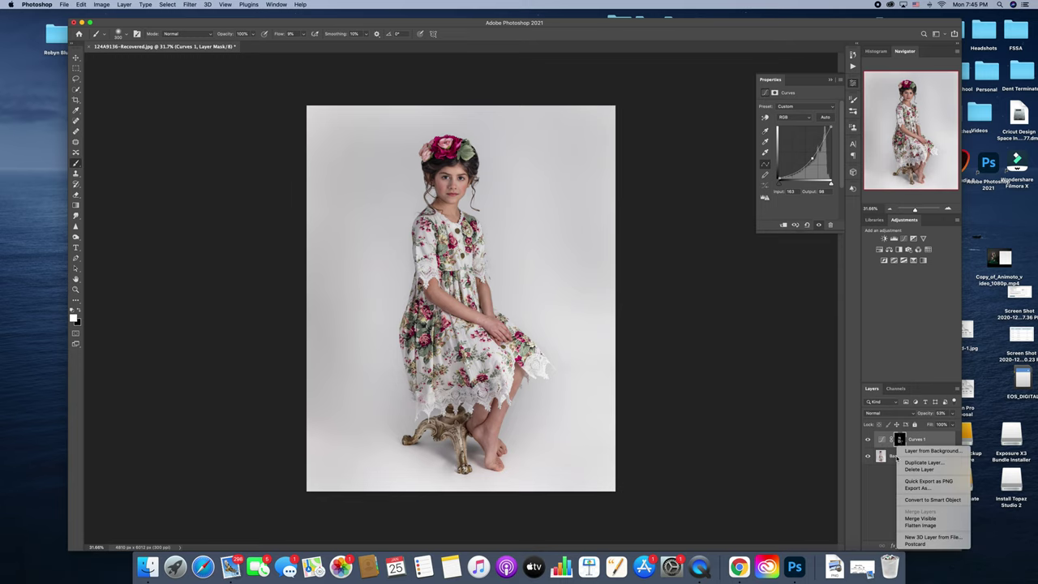
{"action": "left_click", "coordinate": [916, 525]}
View the whole portrait and compare the saved history snapshot with the latest Flatten Image state.
{"action": "left_click", "coordinate": [917, 210]}
{"action": "left_click_drag", "start_coordinate": [917, 210], "coordinate": [913, 210]}
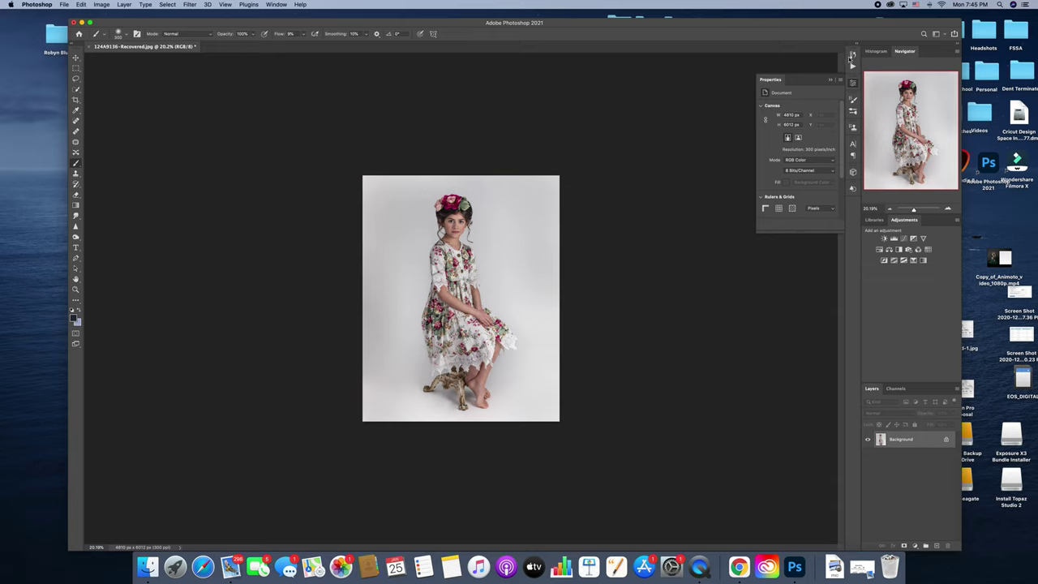
{"action": "left_click", "coordinate": [851, 55]}
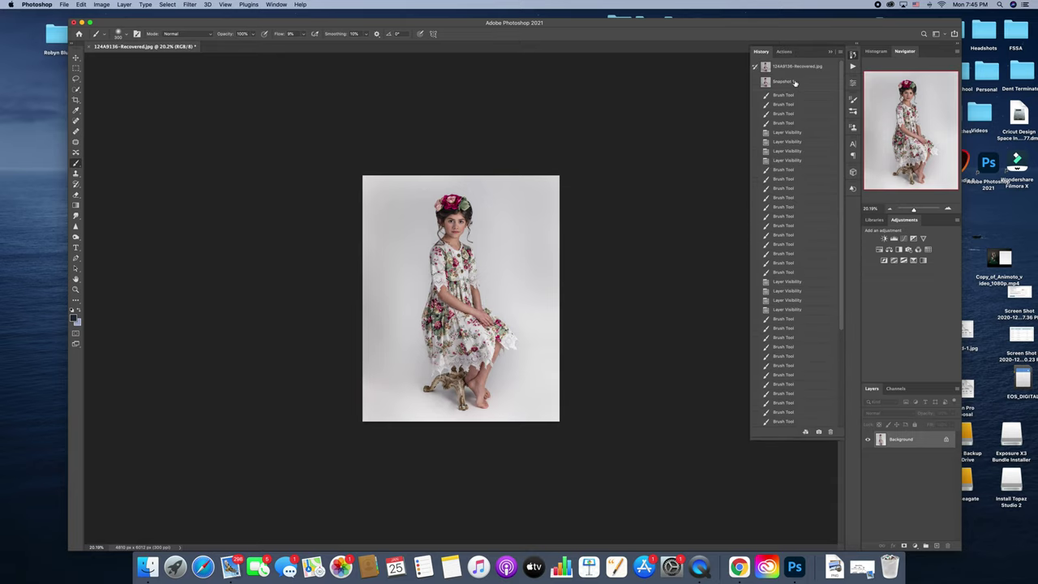
{"action": "left_click", "coordinate": [794, 83]}
{"action": "scroll", "coordinate": [788, 297], "scroll_direction": "down", "scroll_amount": 2}
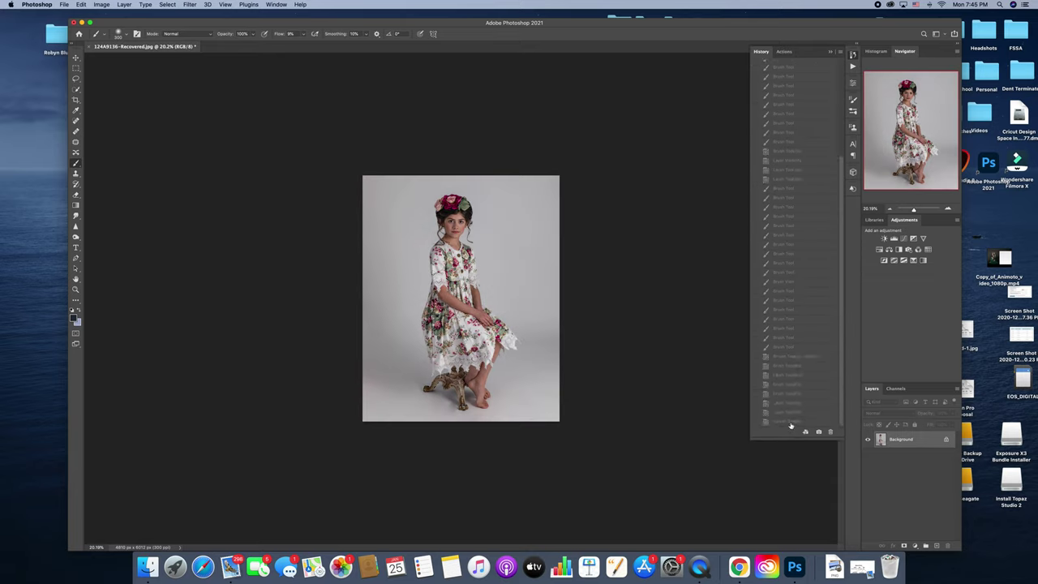
{"action": "left_click", "coordinate": [790, 423]}
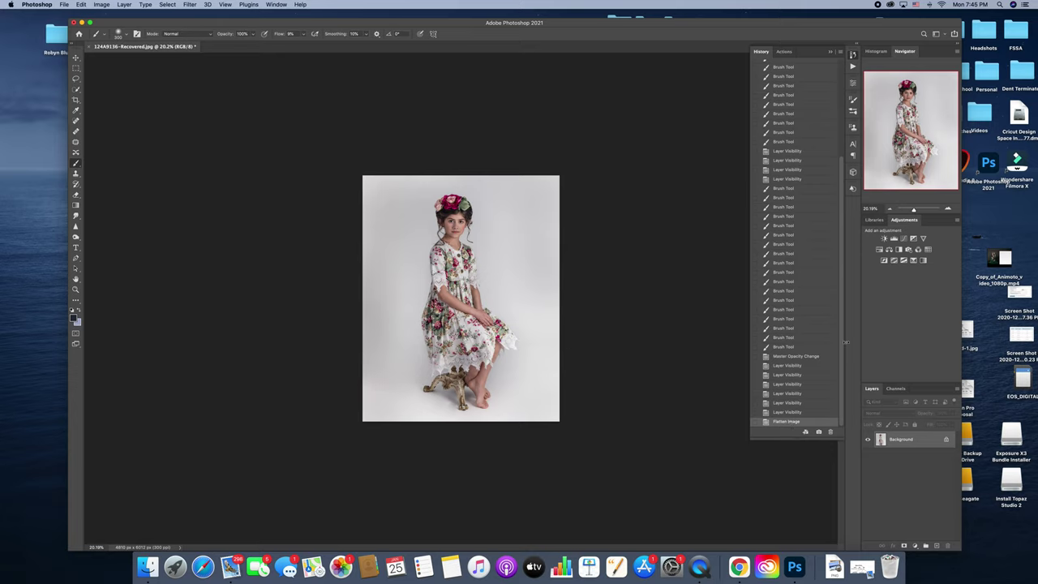
Create a background copy softened in Camera Raw with Whites +34, Texture -56 and Clarity -52, hidden behind a black mask.
{"action": "left_click_drag", "start_coordinate": [914, 211], "coordinate": [917, 209]}
{"action": "left_click_drag", "start_coordinate": [894, 143], "coordinate": [890, 118]}
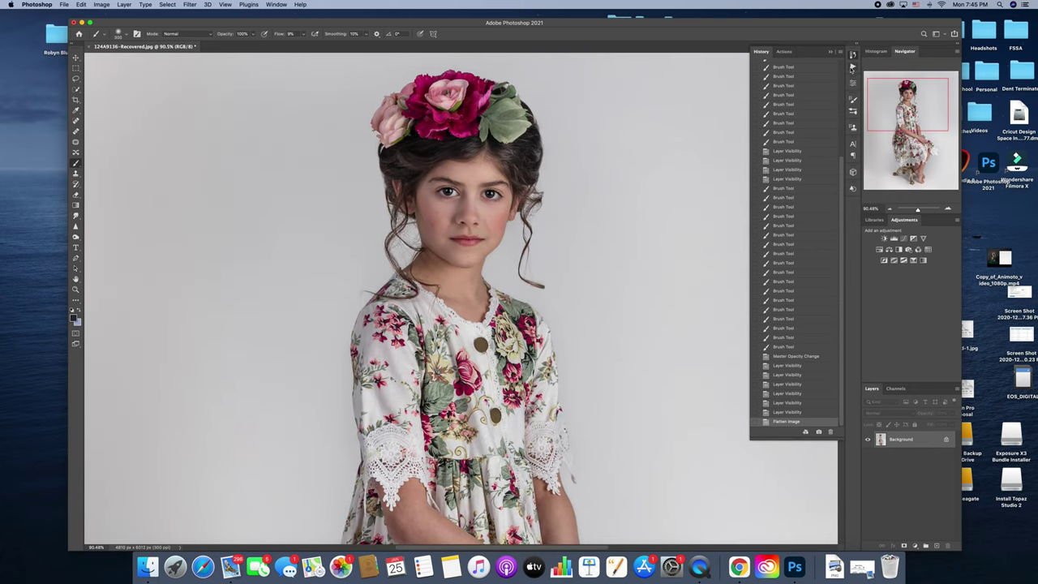
{"action": "left_click", "coordinate": [852, 66]}
{"action": "scroll", "coordinate": [803, 349], "scroll_direction": "down", "scroll_amount": 10}
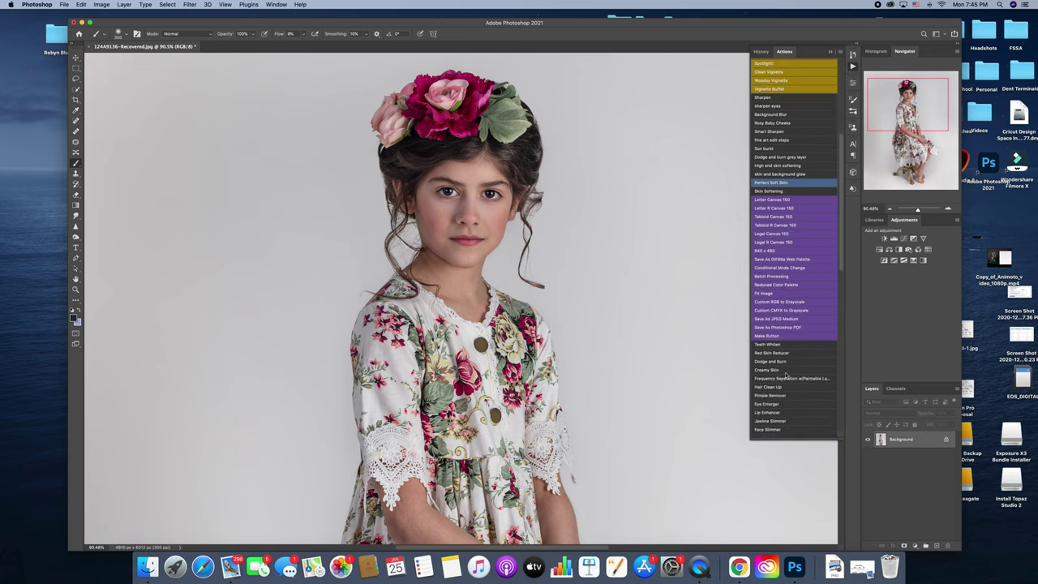
{"action": "scroll", "coordinate": [785, 375], "scroll_direction": "up", "scroll_amount": 5}
{"action": "scroll", "coordinate": [785, 376], "scroll_direction": "up", "scroll_amount": 2}
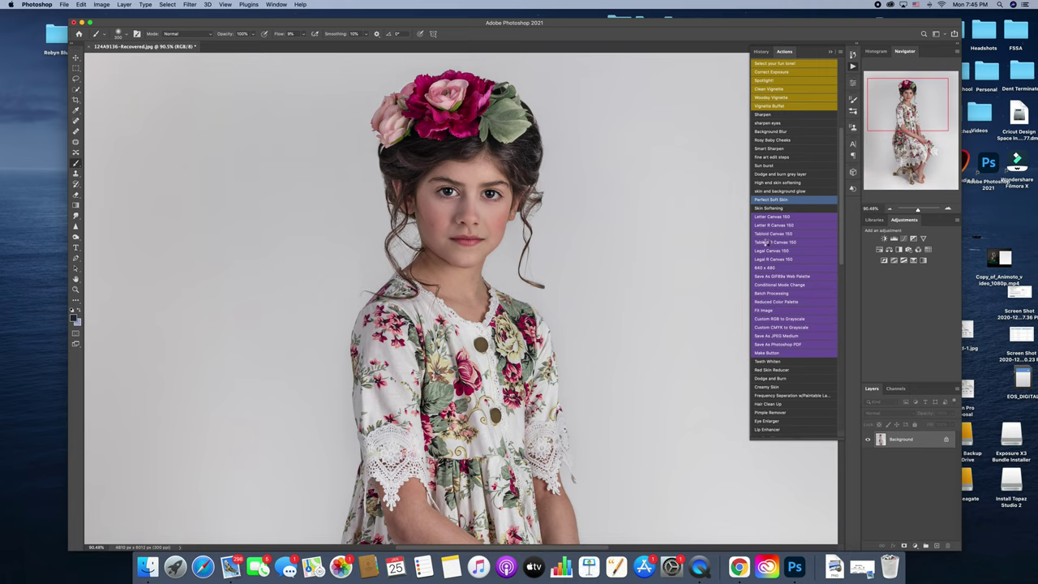
{"action": "key", "text": "super+shift+a"}
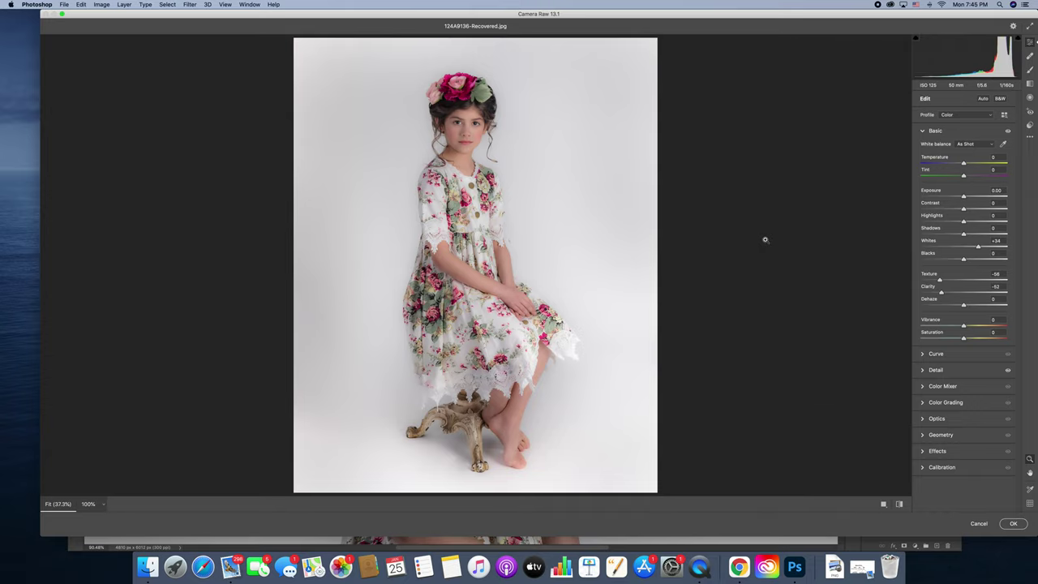
{"action": "left_click", "coordinate": [1013, 523]}
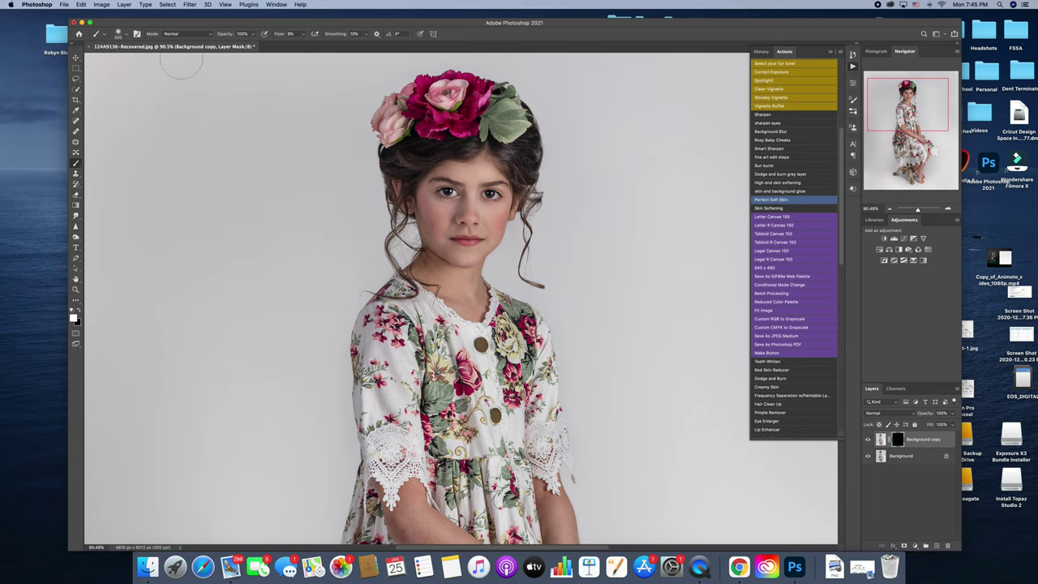
Reduce the soft brush size and set its flow to 100% for painting on the Background copy's mask.
{"action": "left_click", "coordinate": [117, 36]}
{"action": "left_click", "coordinate": [125, 60]}
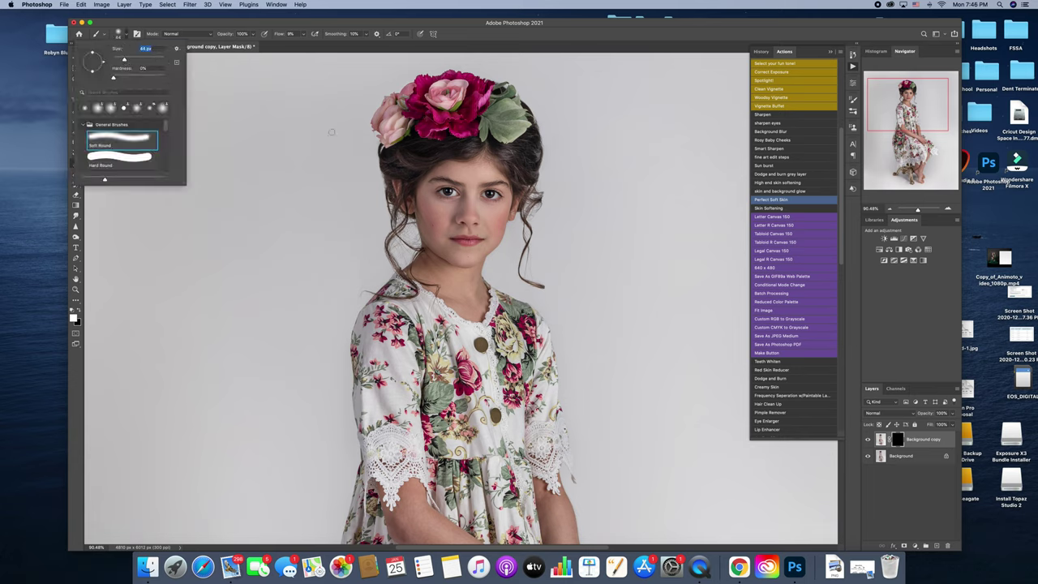
{"action": "left_click", "coordinate": [136, 60]}
{"action": "left_click", "coordinate": [303, 34]}
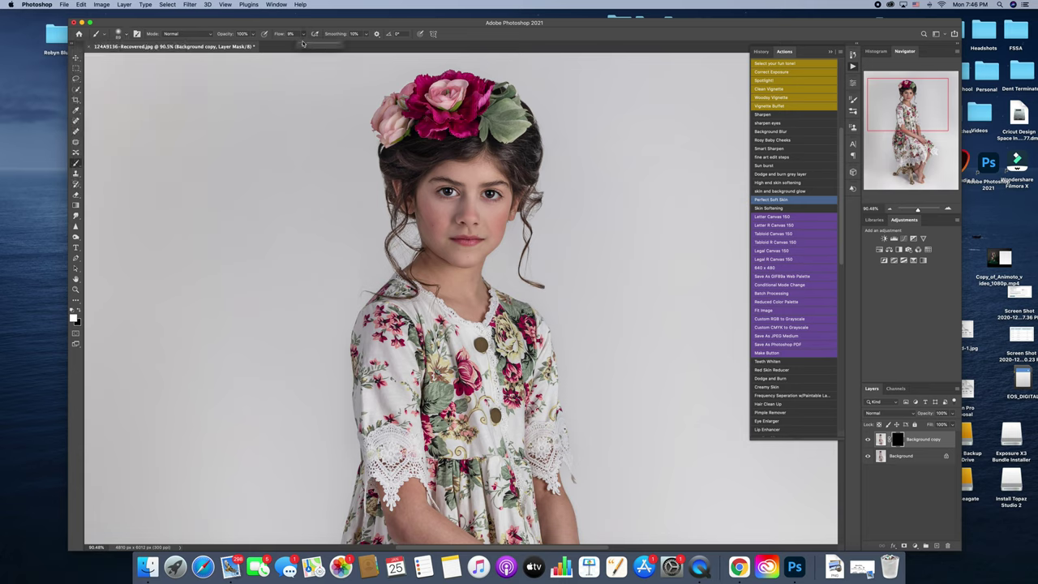
{"action": "left_click_drag", "start_coordinate": [305, 43], "coordinate": [338, 44]}
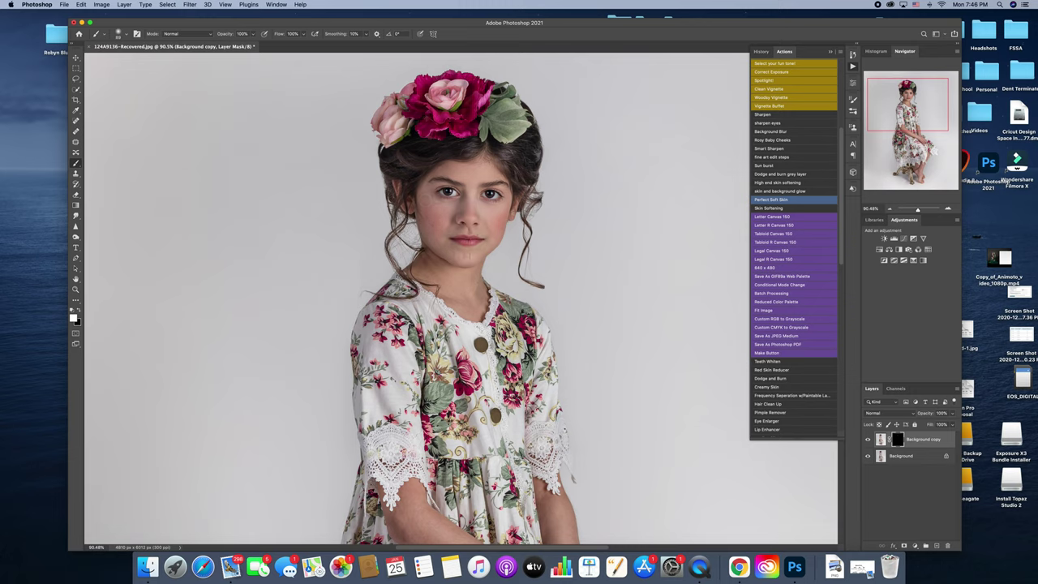
Paint the skin softening over the face, neck and upper chest on the Background copy's mask.
{"action": "left_click_drag", "start_coordinate": [500, 221], "coordinate": [495, 238]}
{"action": "mouse_move", "coordinate": [451, 303]}
{"action": "left_mouse_down"}
{"action": "mouse_move", "coordinate": [474, 310]}
{"action": "mouse_move", "coordinate": [479, 290]}
{"action": "left_mouse_up"}
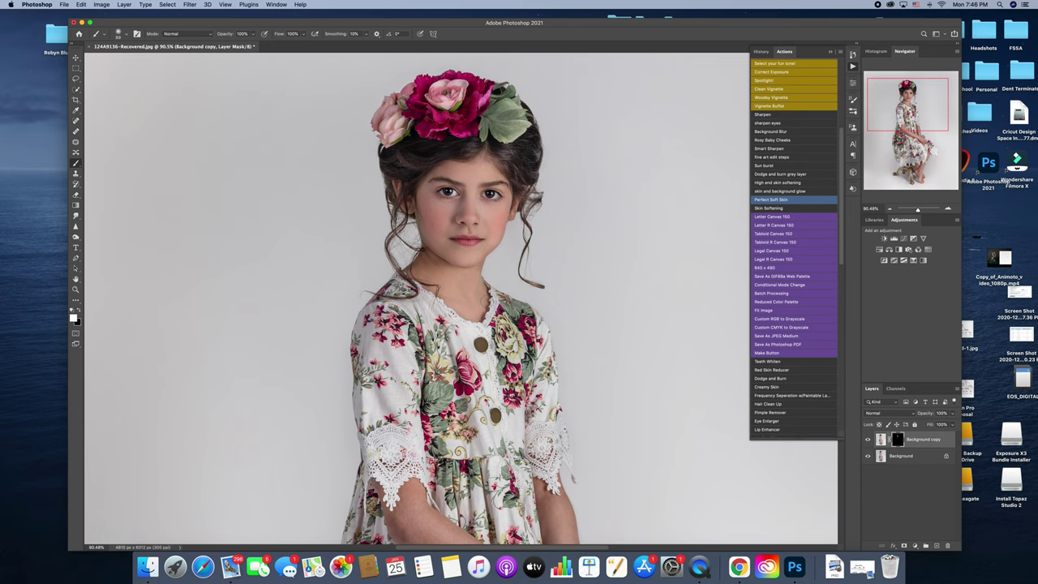
Enlarge the soft brush to about 127 px and paint the softening over both arms and the hands.
{"action": "scroll", "coordinate": [308, 96], "scroll_direction": "down", "scroll_amount": 5}
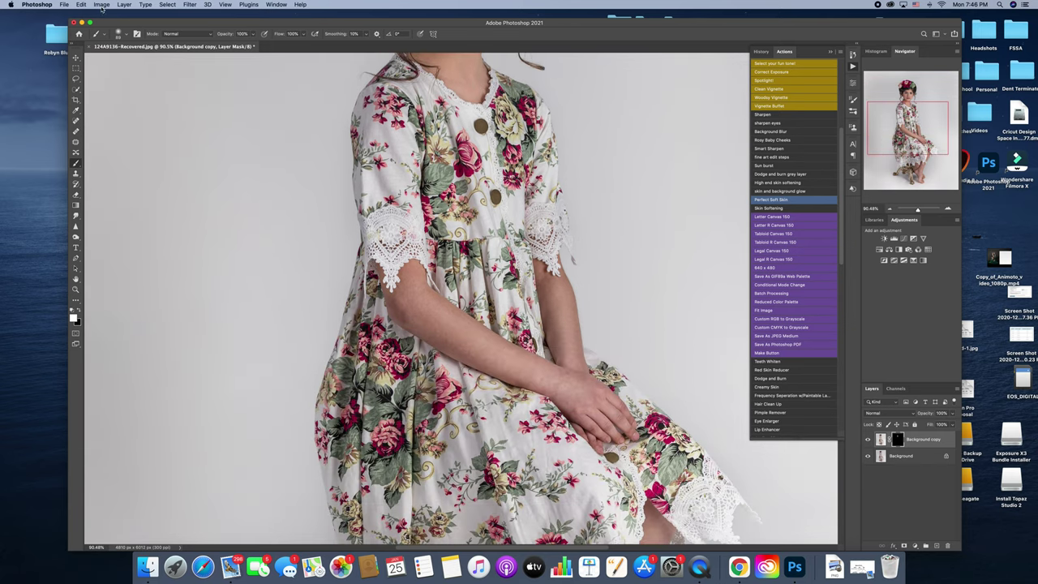
{"action": "left_click", "coordinate": [127, 34]}
{"action": "left_click_drag", "start_coordinate": [135, 59], "coordinate": [143, 59]}
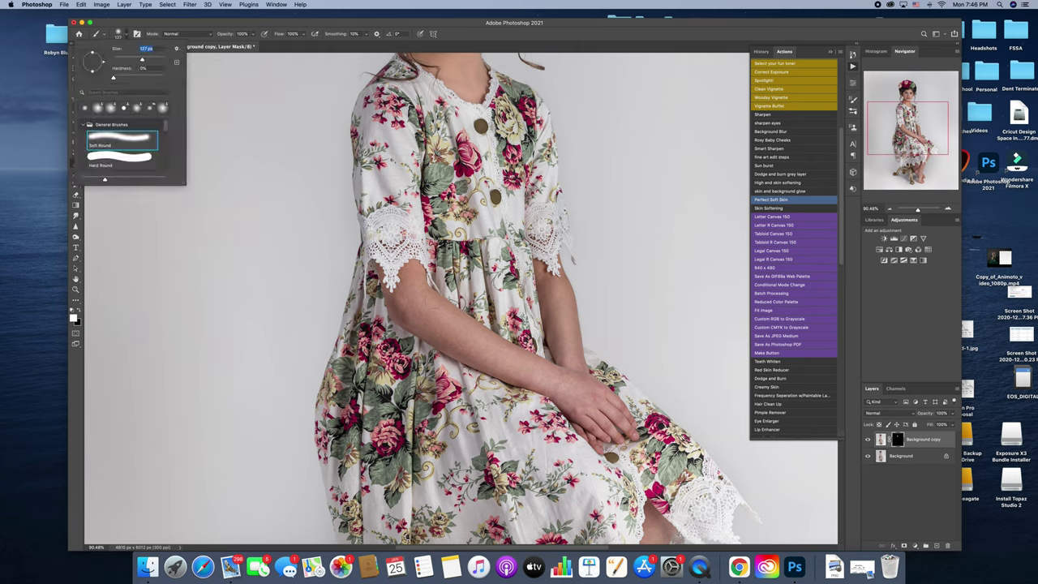
{"action": "key", "text": "Return"}
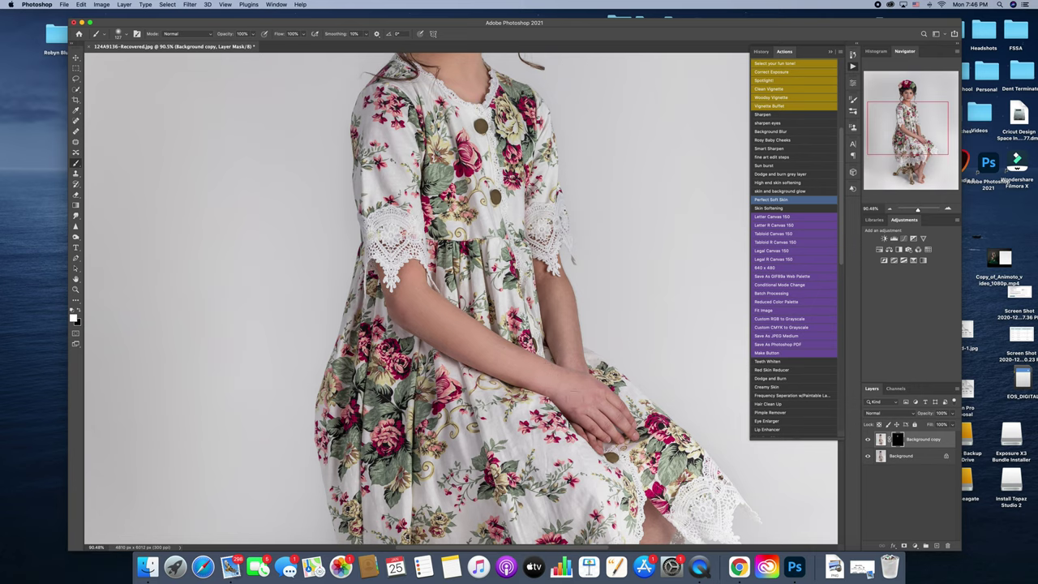
{"action": "mouse_move", "coordinate": [546, 294]}
{"action": "left_mouse_down"}
{"action": "mouse_move", "coordinate": [556, 287]}
{"action": "mouse_move", "coordinate": [564, 298]}
{"action": "mouse_move", "coordinate": [575, 352]}
{"action": "mouse_move", "coordinate": [541, 283]}
{"action": "left_mouse_up"}
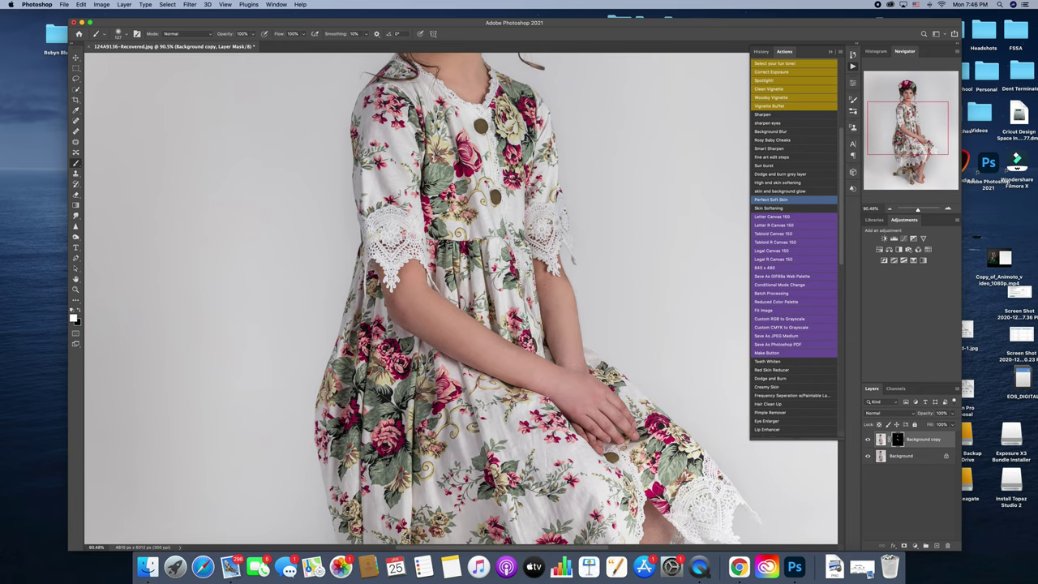
Paint the softening over the legs and feet on the Background copy's mask.
{"action": "scroll", "coordinate": [460, 298], "scroll_direction": "down", "scroll_amount": 10}
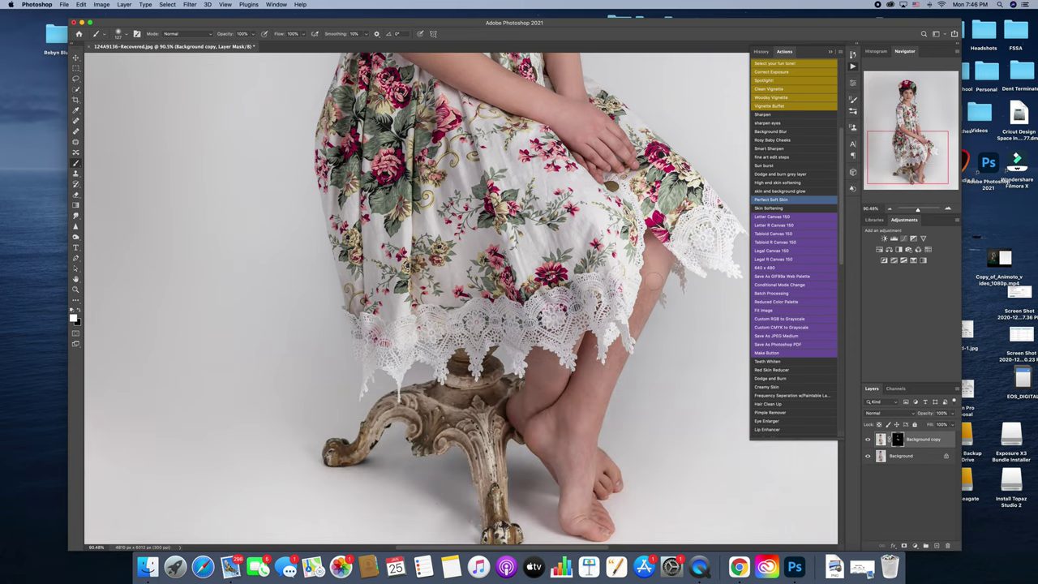
{"action": "mouse_move", "coordinate": [646, 301]}
{"action": "left_mouse_down"}
{"action": "mouse_move", "coordinate": [610, 384]}
{"action": "mouse_move", "coordinate": [587, 348]}
{"action": "mouse_move", "coordinate": [598, 350]}
{"action": "left_mouse_up"}
{"action": "mouse_move", "coordinate": [591, 411]}
{"action": "left_mouse_down"}
{"action": "mouse_move", "coordinate": [593, 432]}
{"action": "mouse_move", "coordinate": [565, 434]}
{"action": "left_mouse_up"}
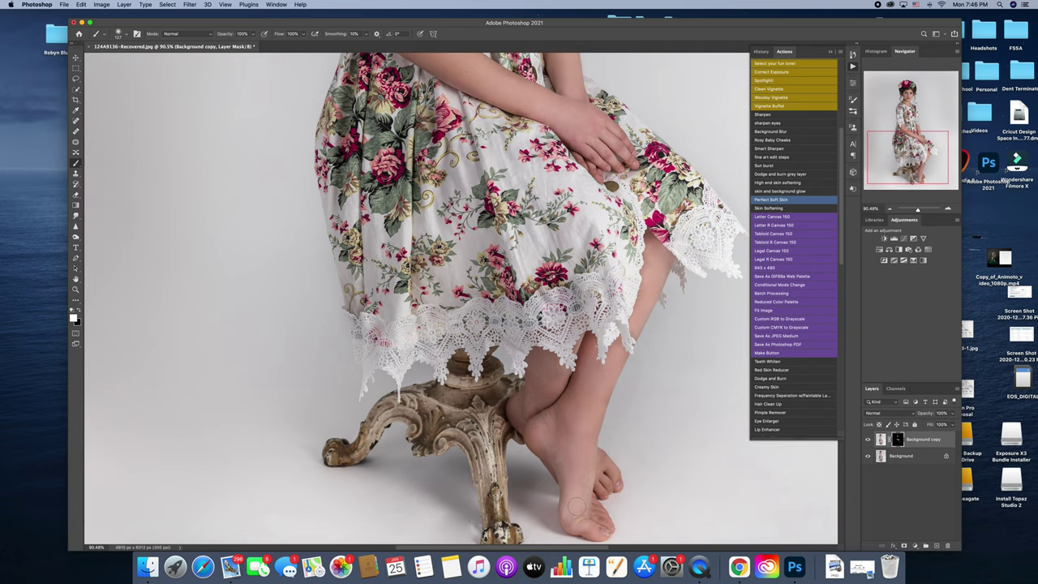
{"action": "mouse_move", "coordinate": [550, 372]}
{"action": "left_mouse_down"}
{"action": "mouse_move", "coordinate": [541, 363]}
{"action": "mouse_move", "coordinate": [525, 411]}
{"action": "left_mouse_up"}
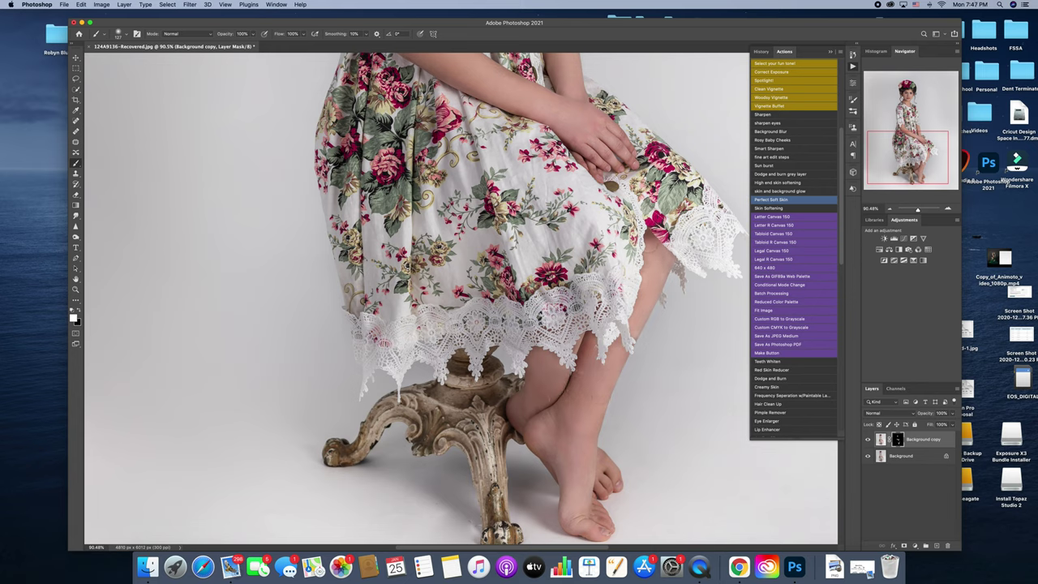
Lower the Background copy's opacity to 71% and check the softening by toggling the layer's visibility.
{"action": "left_click_drag", "start_coordinate": [917, 209], "coordinate": [914, 210]}
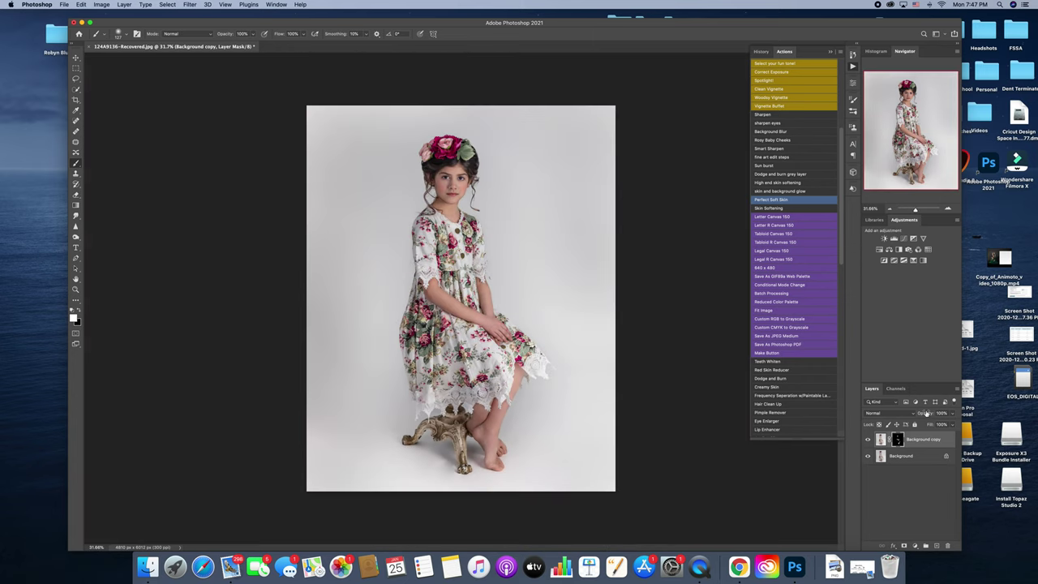
{"action": "left_click_drag", "start_coordinate": [952, 414], "coordinate": [941, 425]}
{"action": "left_click", "coordinate": [866, 442]}
{"action": "left_click", "coordinate": [867, 442]}
{"action": "left_click", "coordinate": [867, 442]}
Flatten the softened copy and the background into a single layer.
{"action": "right_click", "coordinate": [894, 457]}
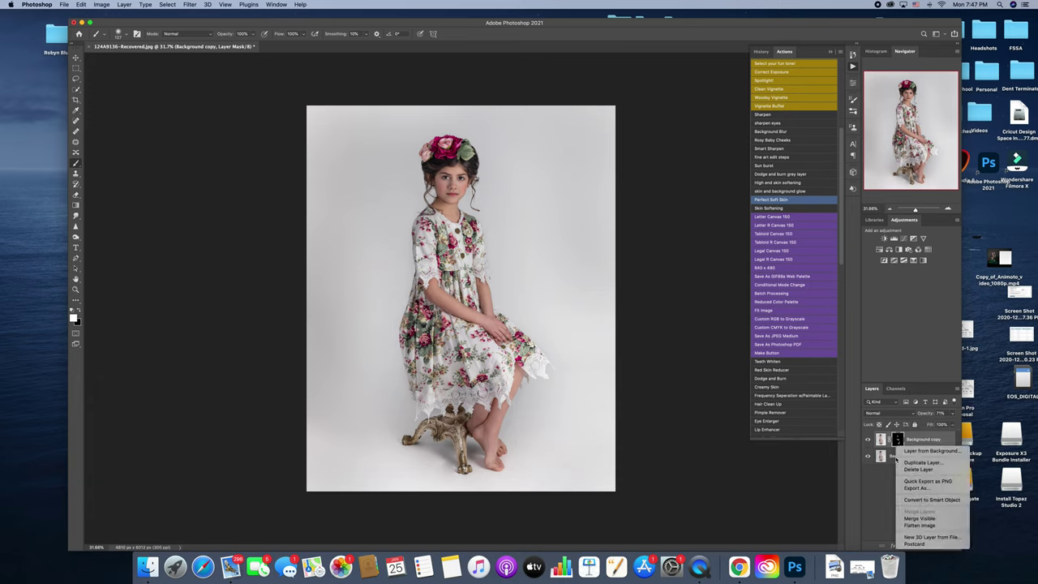
{"action": "left_click", "coordinate": [919, 524]}
Sharpen the girl's eyes using the Sharpen tool with an enlarged soft brush.
{"action": "left_click", "coordinate": [918, 210]}
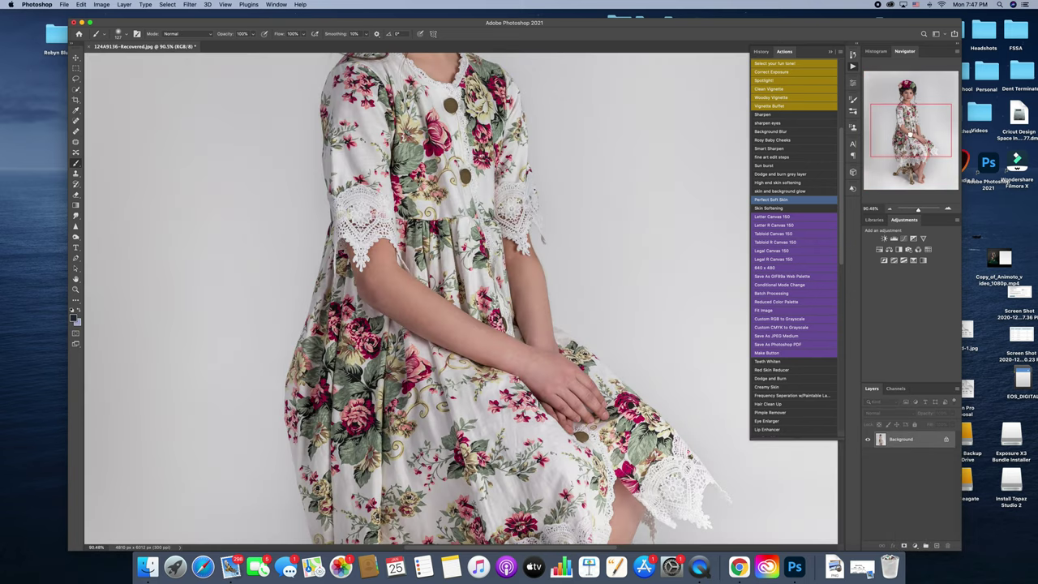
{"action": "left_click_drag", "start_coordinate": [910, 131], "coordinate": [908, 106]}
{"action": "left_click", "coordinate": [76, 228]}
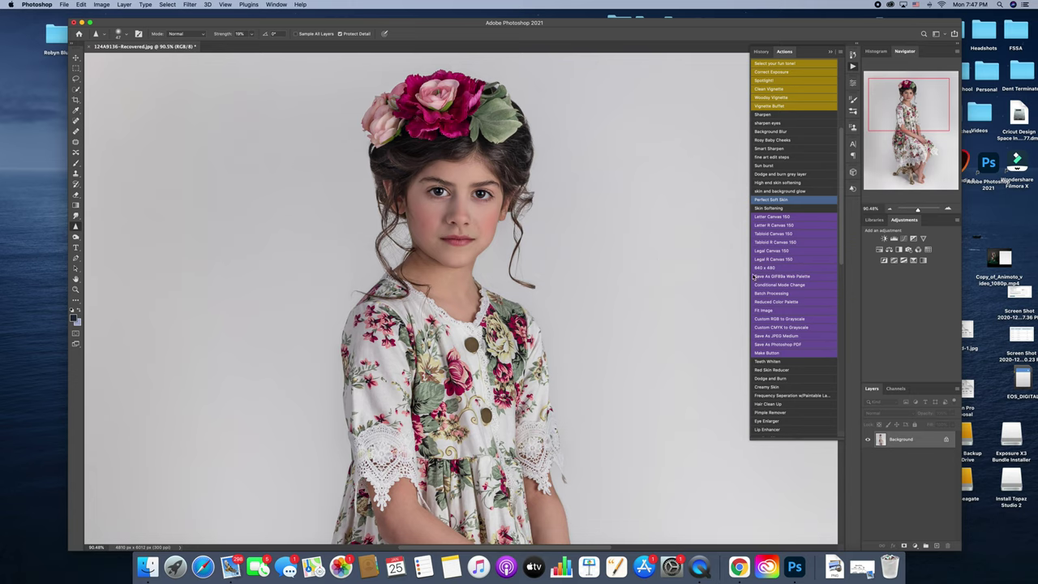
{"action": "left_click", "coordinate": [118, 34]}
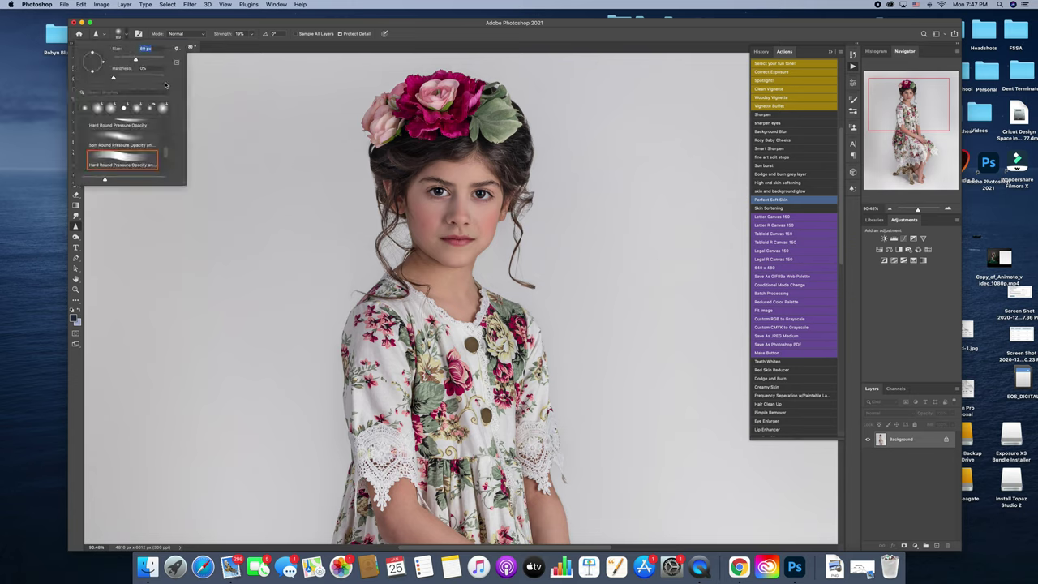
{"action": "left_click", "coordinate": [437, 191]}
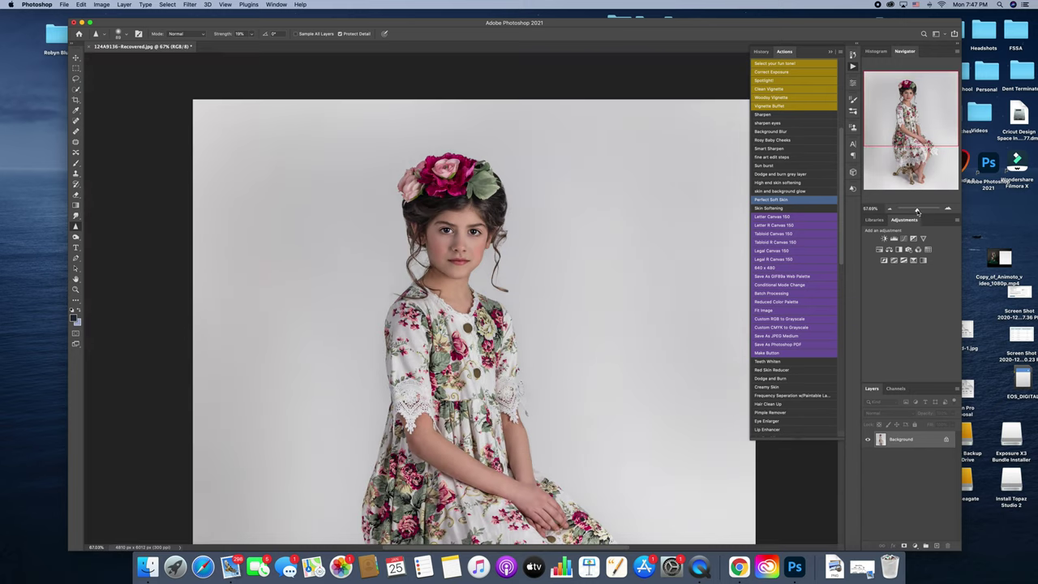
View the whole portrait and compare Snapshot 1 with the latest Sharpen Tool history state.
{"action": "left_click_drag", "start_coordinate": [919, 210], "coordinate": [915, 212]}
{"action": "scroll", "coordinate": [773, 125], "scroll_direction": "up", "scroll_amount": 5}
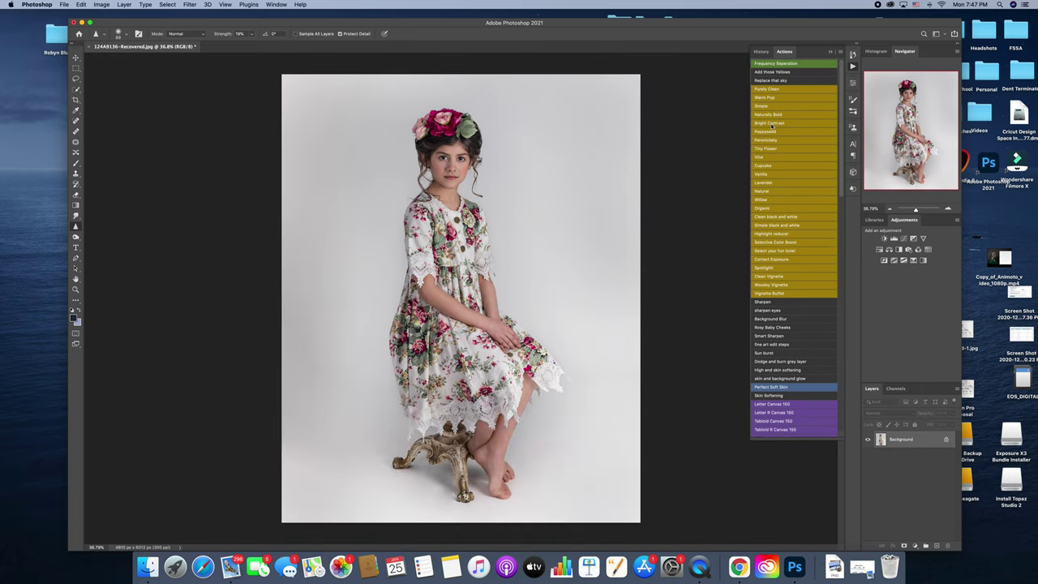
{"action": "left_click", "coordinate": [761, 51]}
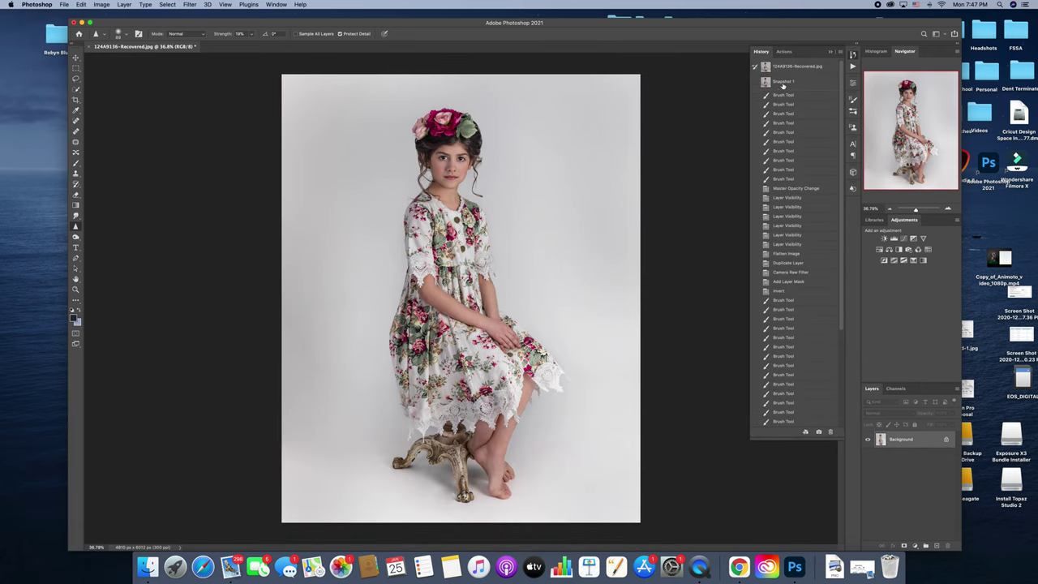
{"action": "left_click", "coordinate": [782, 84]}
{"action": "scroll", "coordinate": [804, 298], "scroll_direction": "down", "scroll_amount": 10}
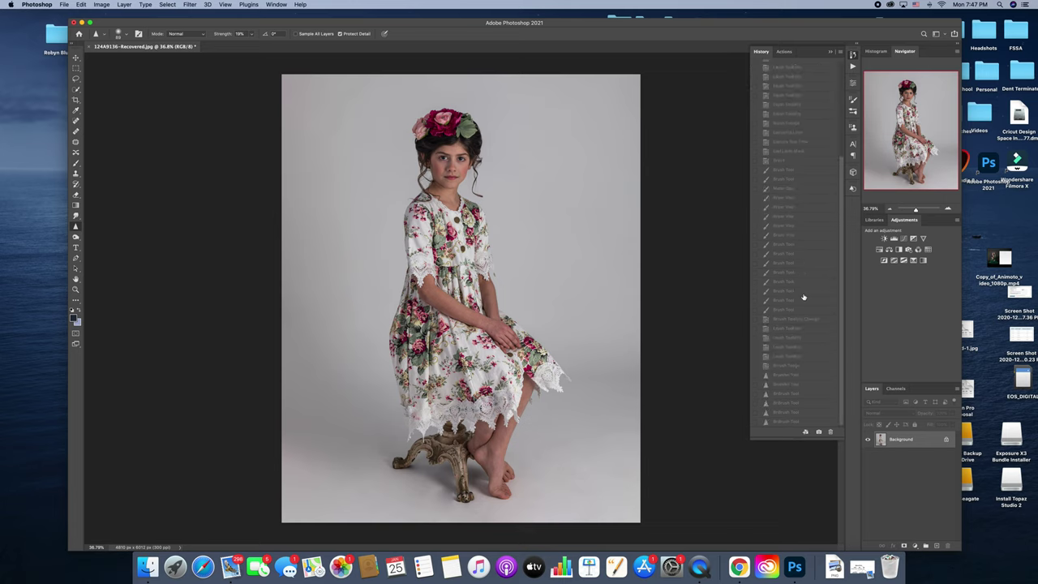
{"action": "left_click", "coordinate": [785, 423]}
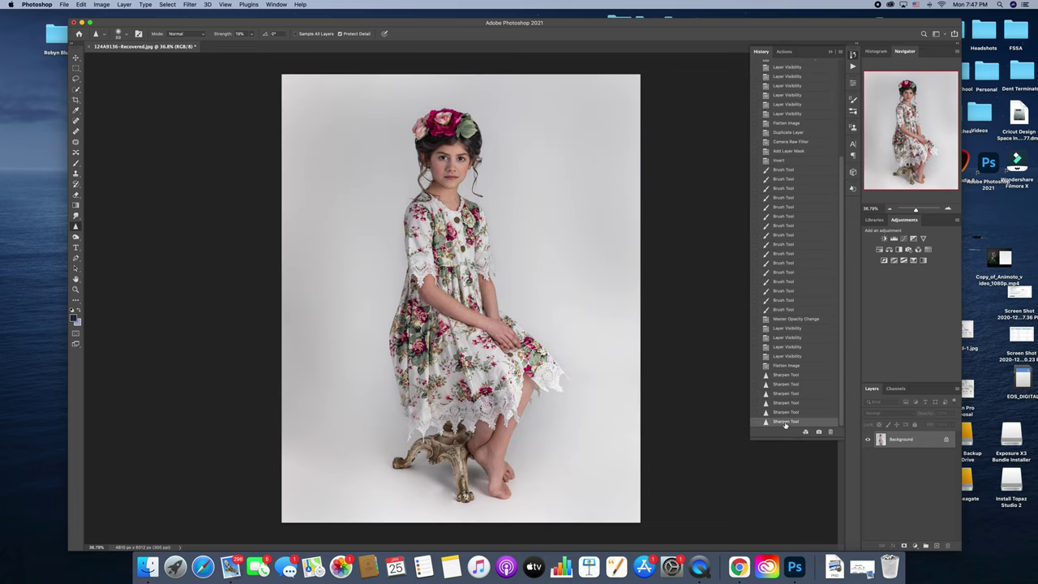